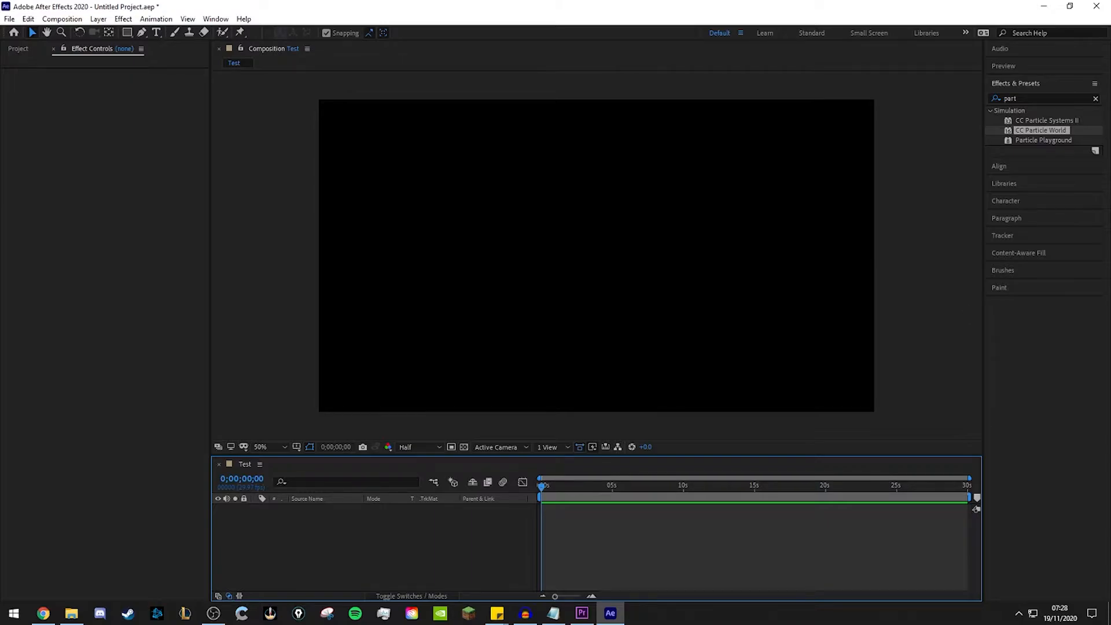
Step: Create a red 1920 × 1080 px solid layer in the Test composition
key(alt+Tab)
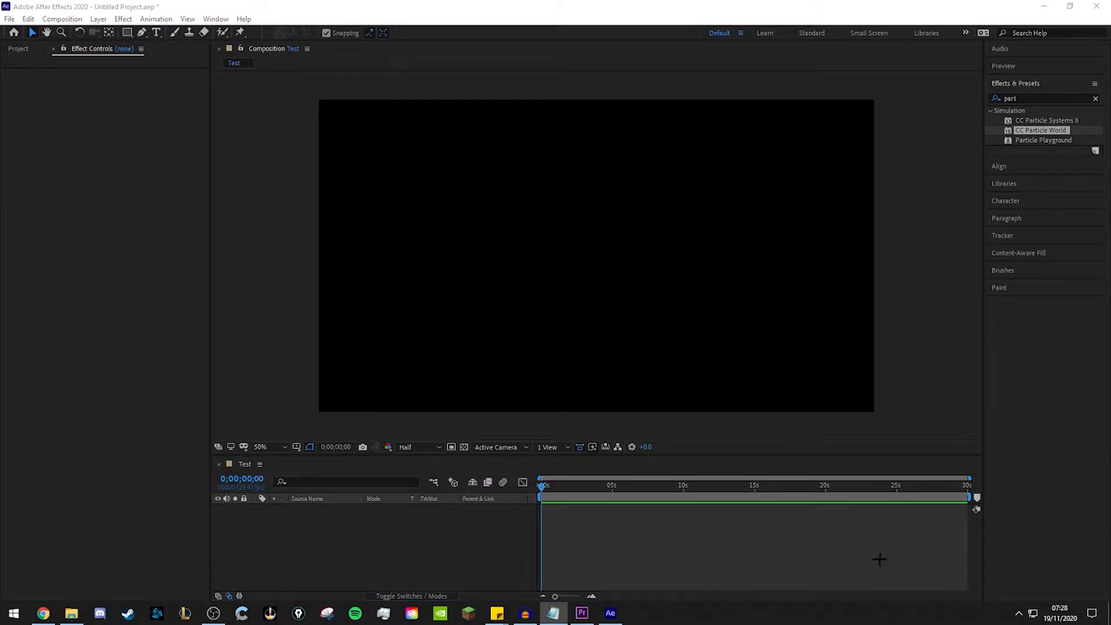
click(511, 530)
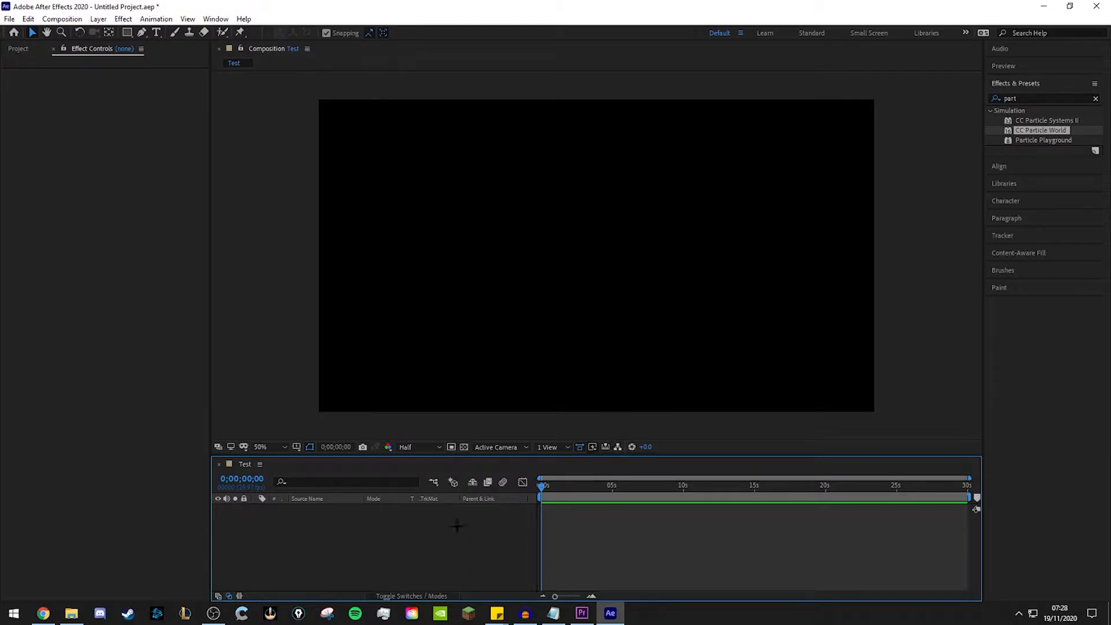
right_click(314, 509)
mouse_move(405, 393)
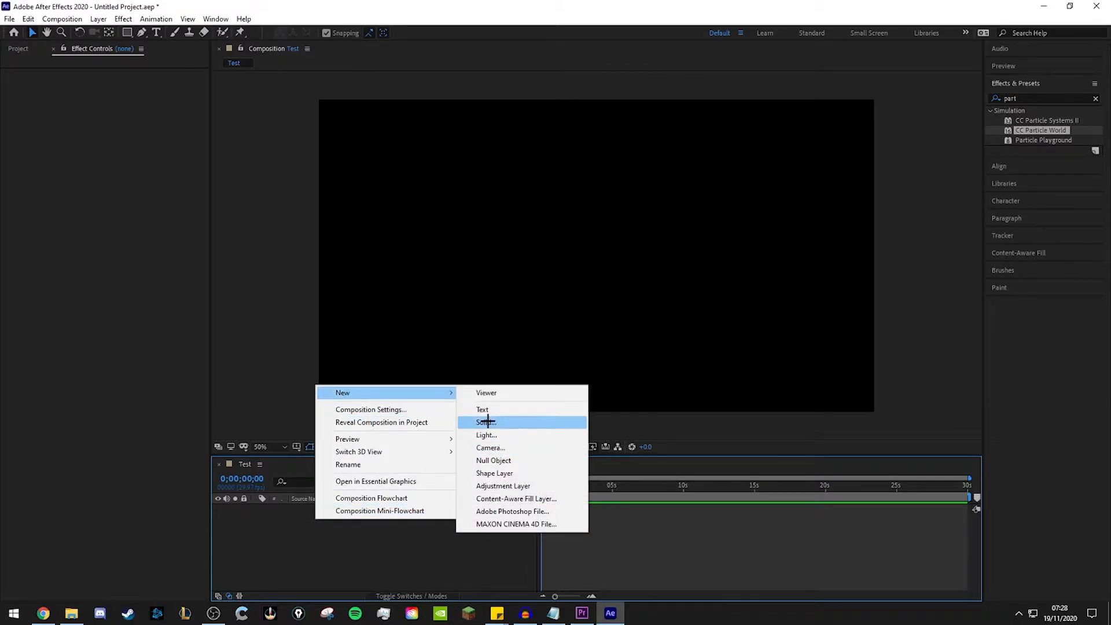
click(565, 423)
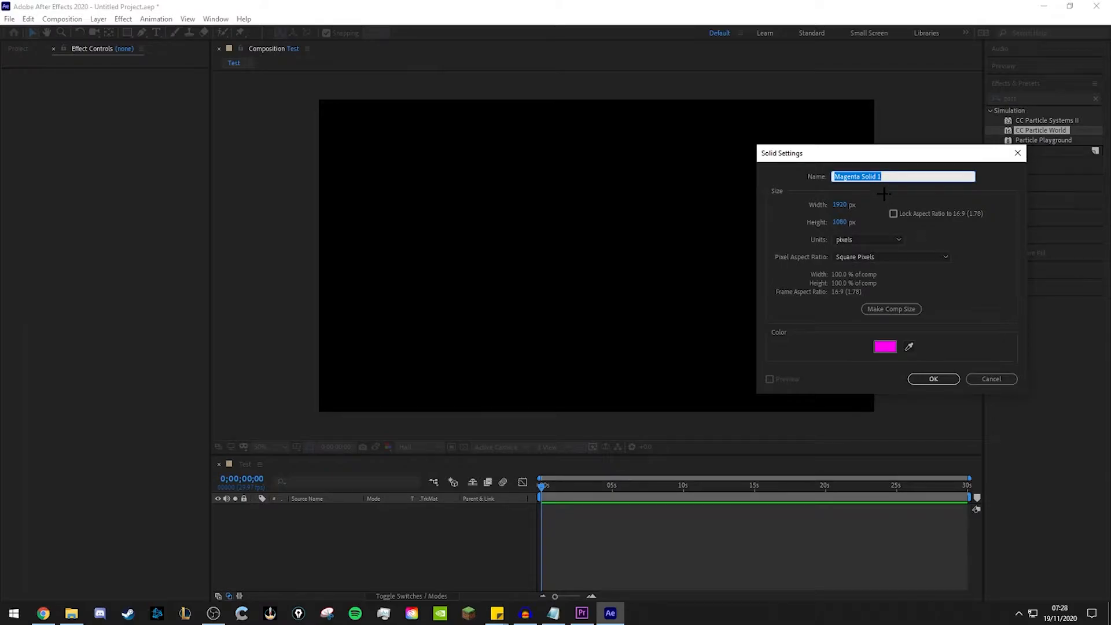
click(886, 347)
drag(879, 183, 879, 139)
click(954, 140)
click(929, 379)
Step: Apply the CC Particle World effect to the red solid layer and preview its default particle animation from the start of the composition
drag(1041, 131, 317, 509)
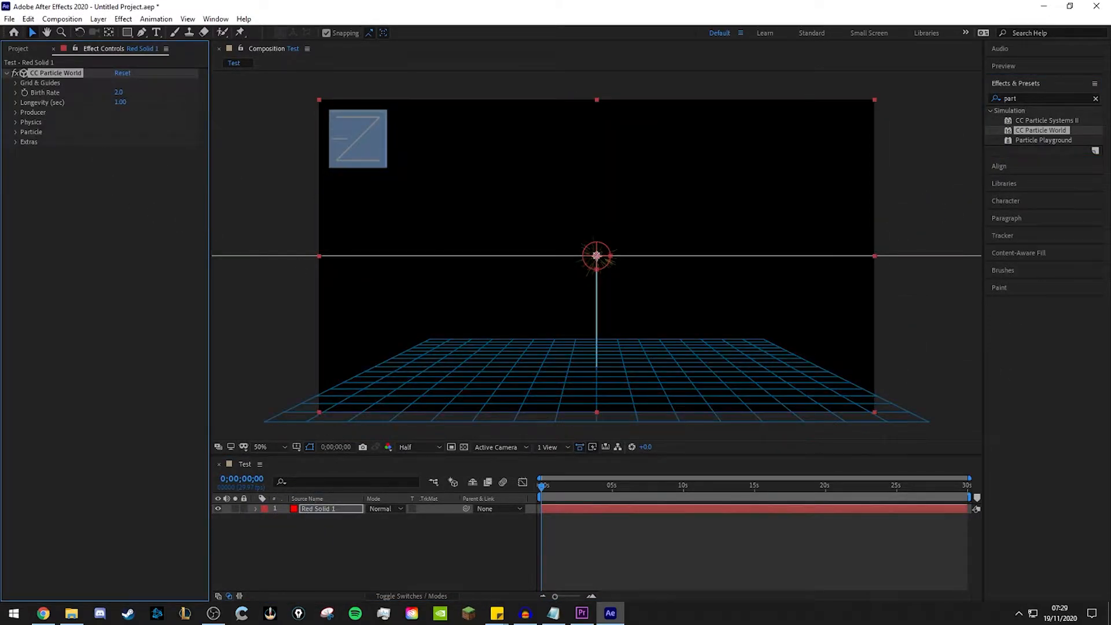
key(space)
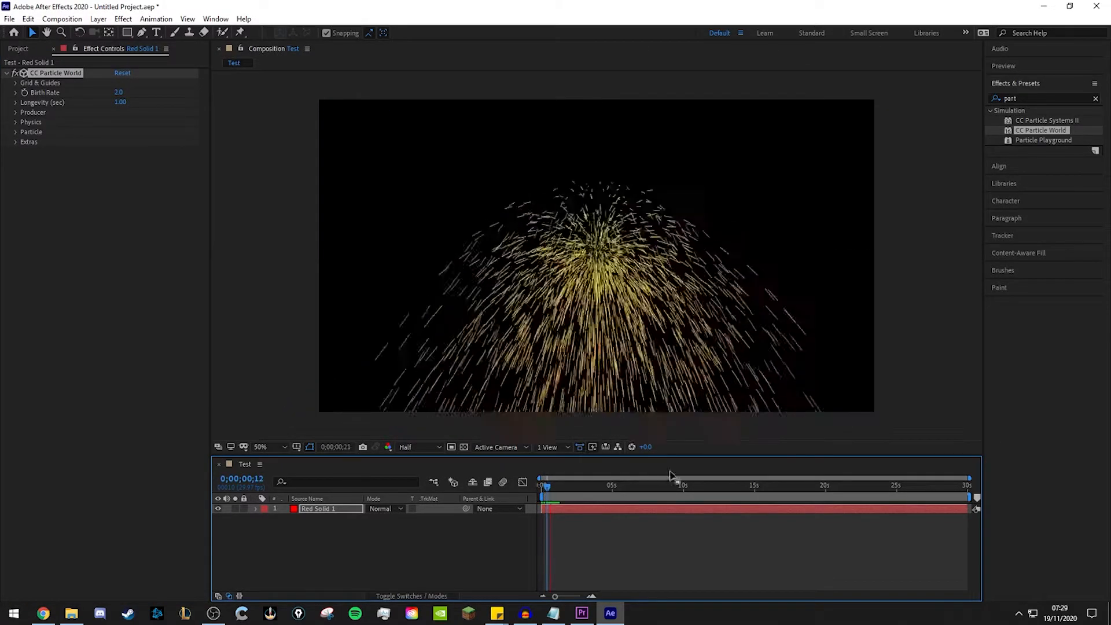
key(space)
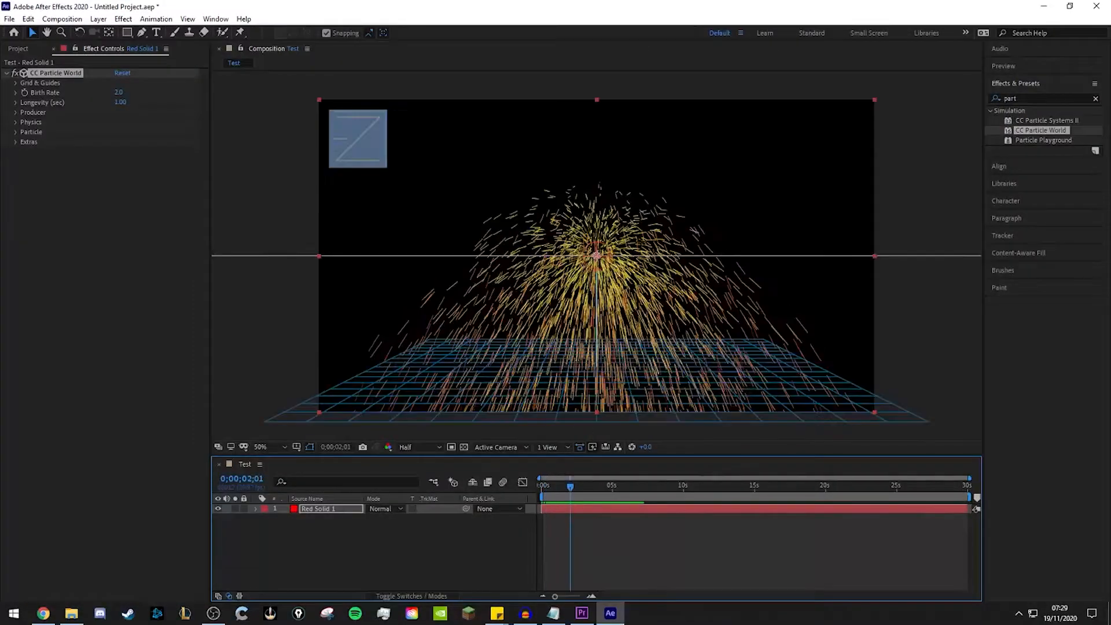
drag(571, 486, 541, 490)
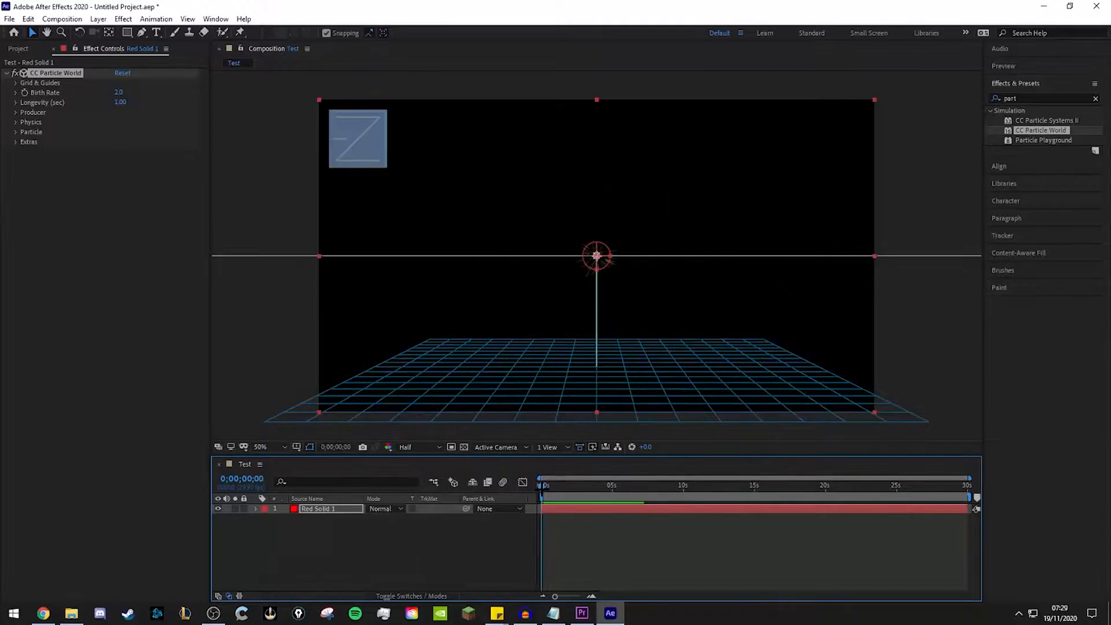
key(space)
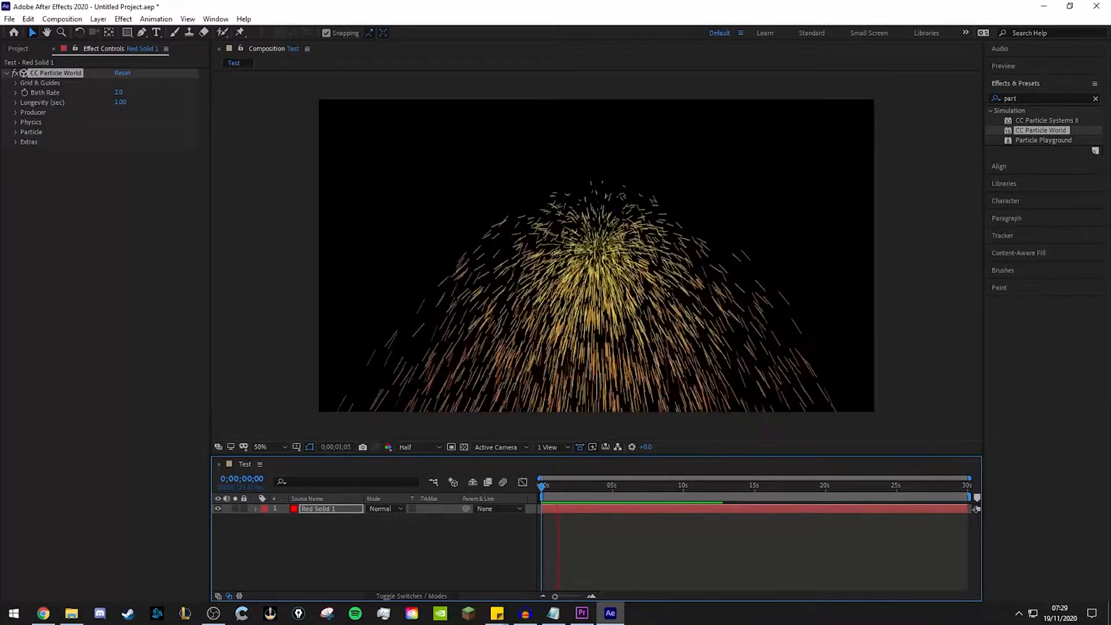
key(space)
drag(557, 488, 544, 488)
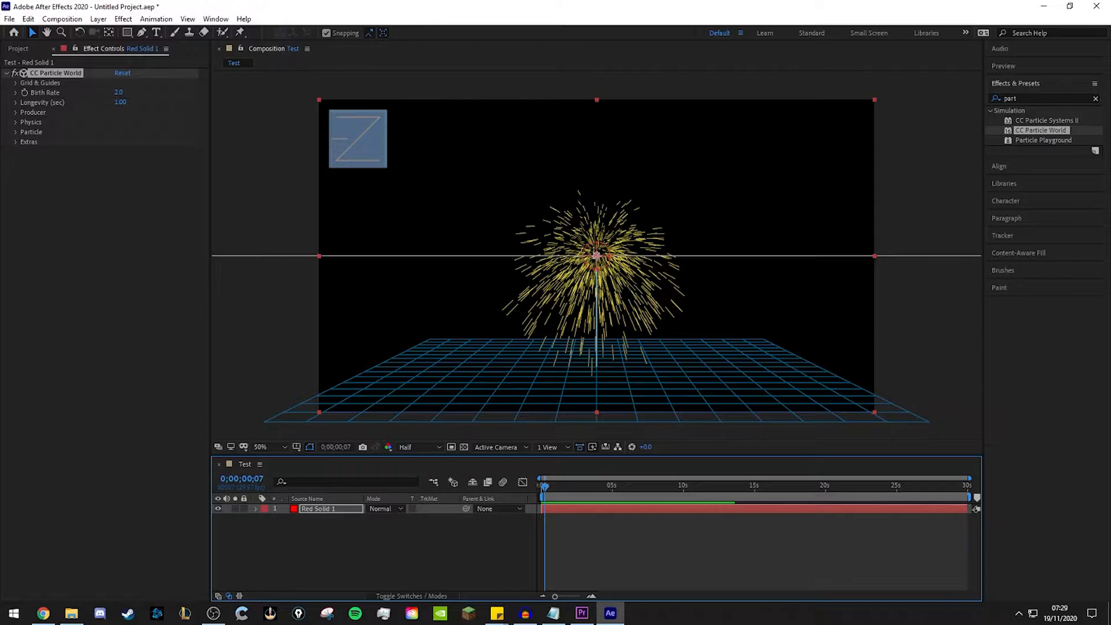
click(260, 212)
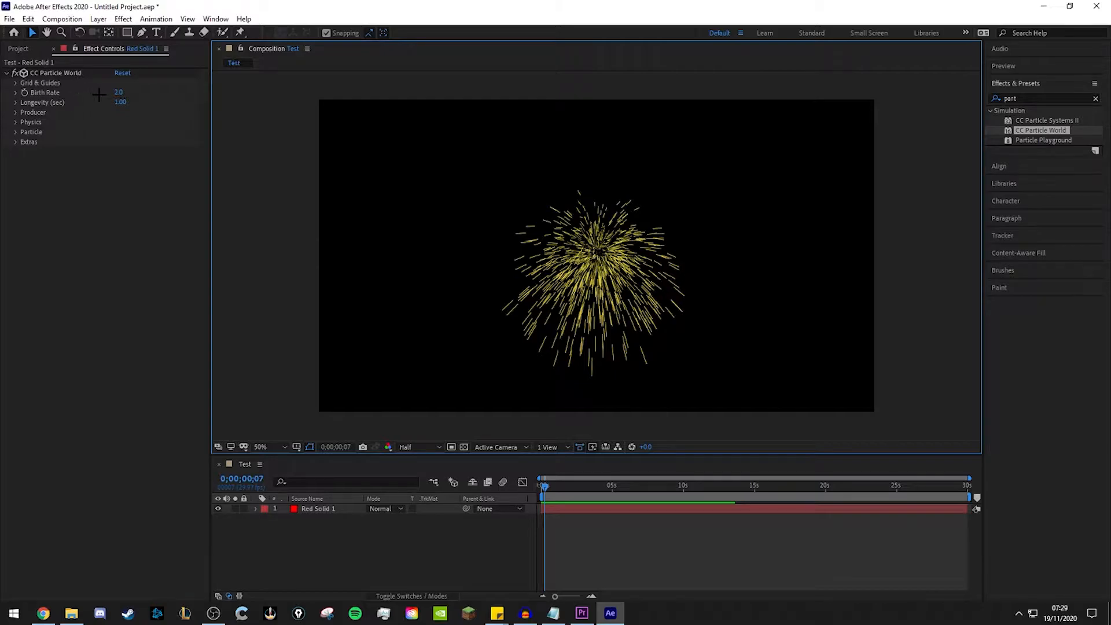
Step: Raise the particle effect's Birth Rate to 37.6 and preview the animation
click(130, 95)
drag(116, 94, 322, 94)
click(547, 487)
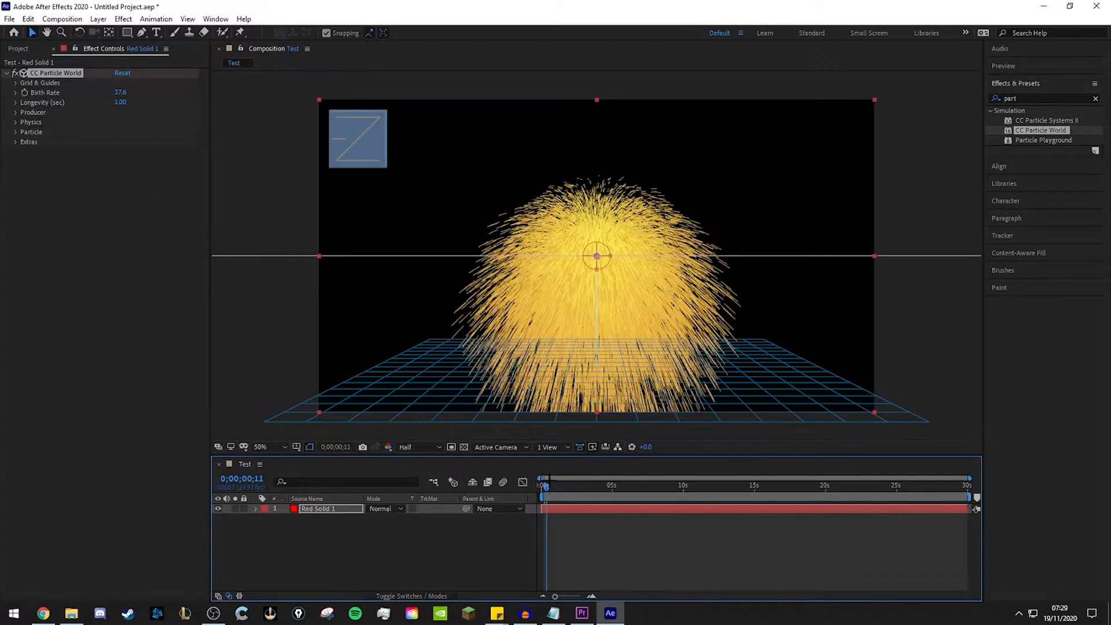
key(space)
key(space)
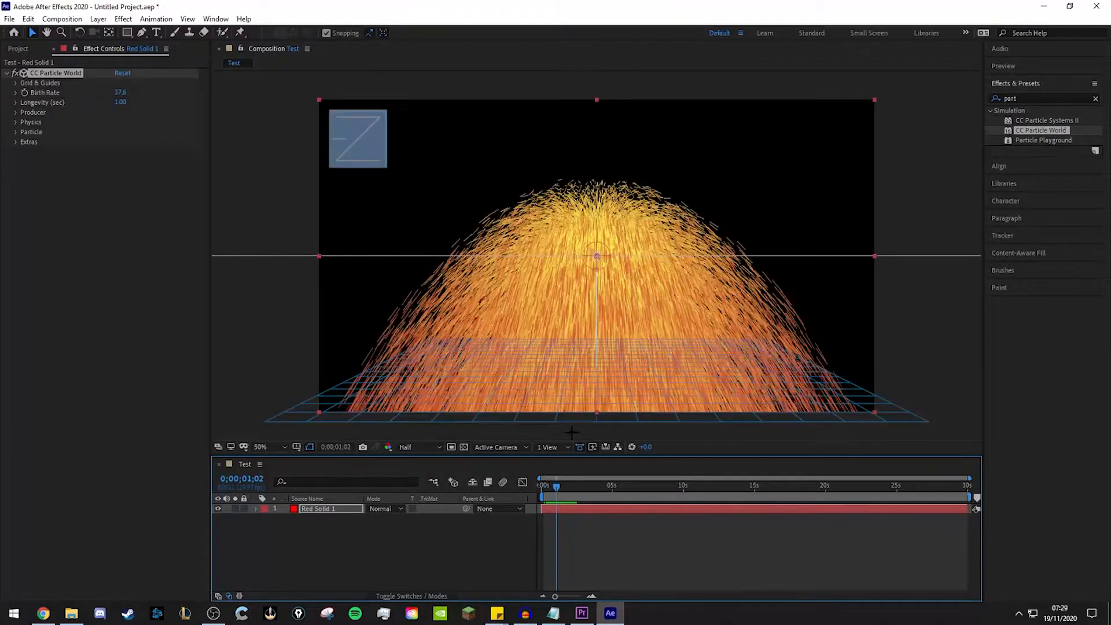
Step: Lower the particle effect's Birth Rate to 0.1 and preview the sparser particles
drag(122, 94, 1, 96)
click(120, 93)
text(1)
key(Return)
key(space)
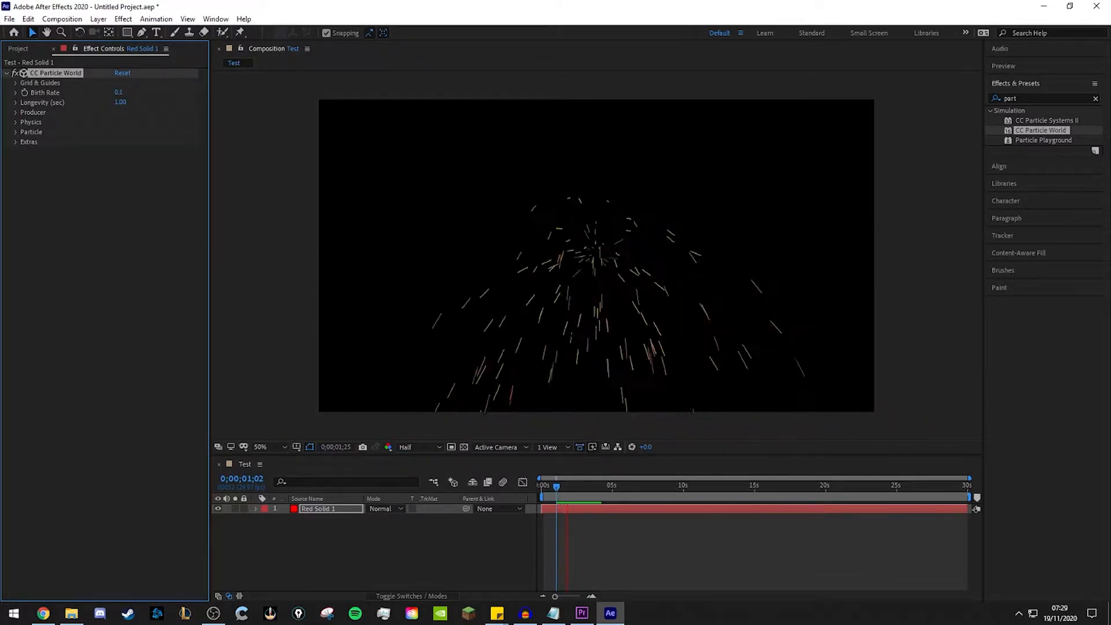
key(space)
Step: Set the Birth Rate to 1 and fine-tune it down to 0.7
click(119, 93)
text(1)
key(Return)
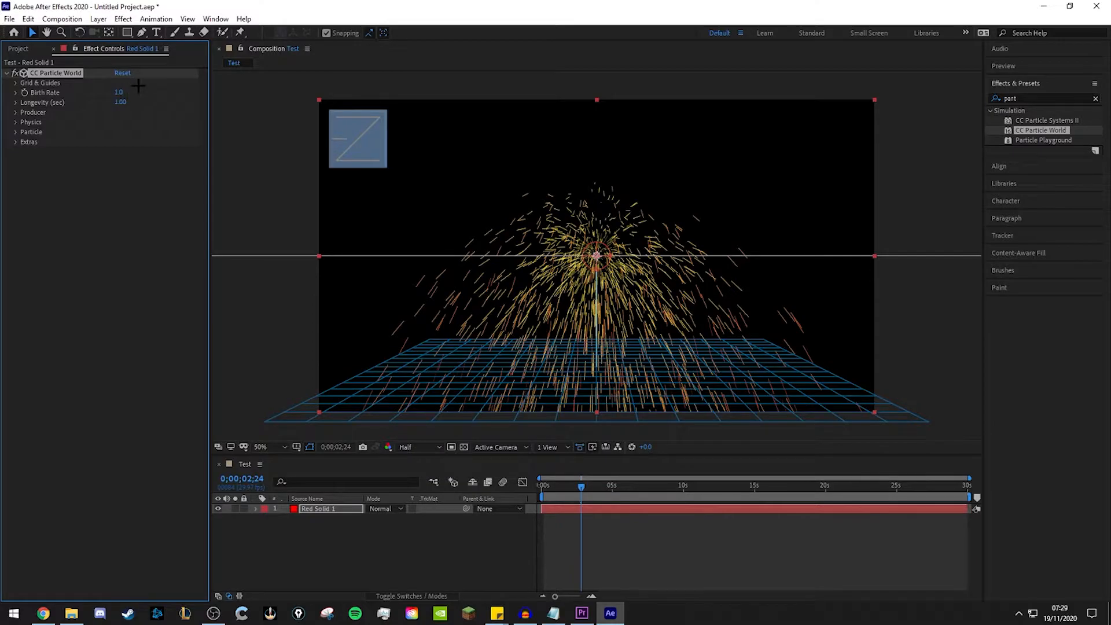
click(123, 103)
drag(120, 94, 112, 89)
click(129, 177)
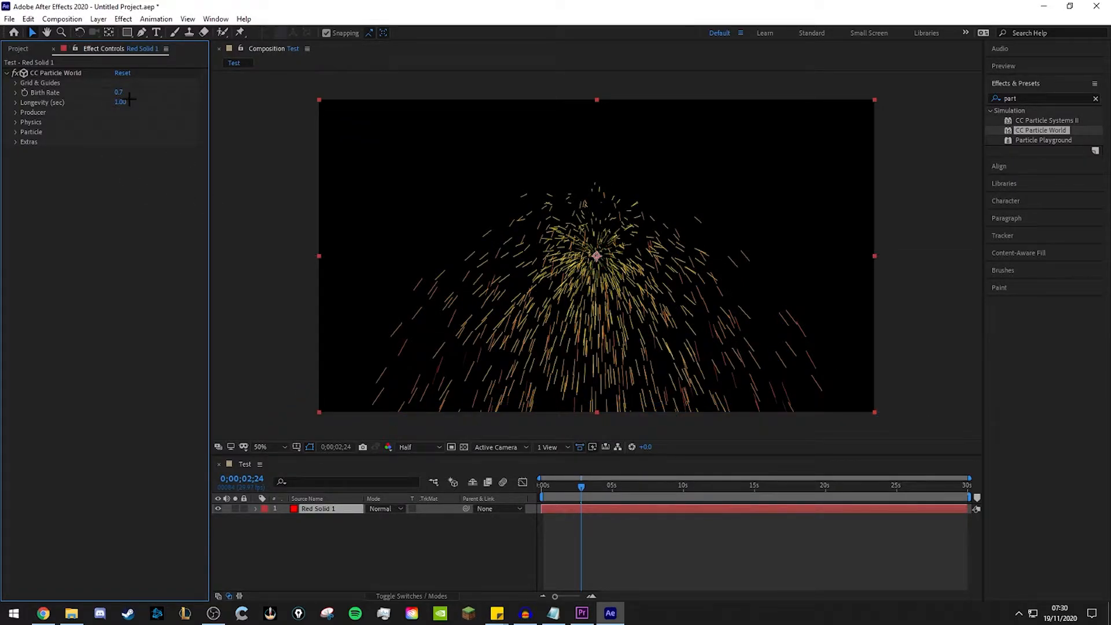
Step: Shorten the particles' Longevity to 0.23 seconds and preview the animation from near the start
drag(119, 105, 85, 108)
drag(557, 488, 549, 488)
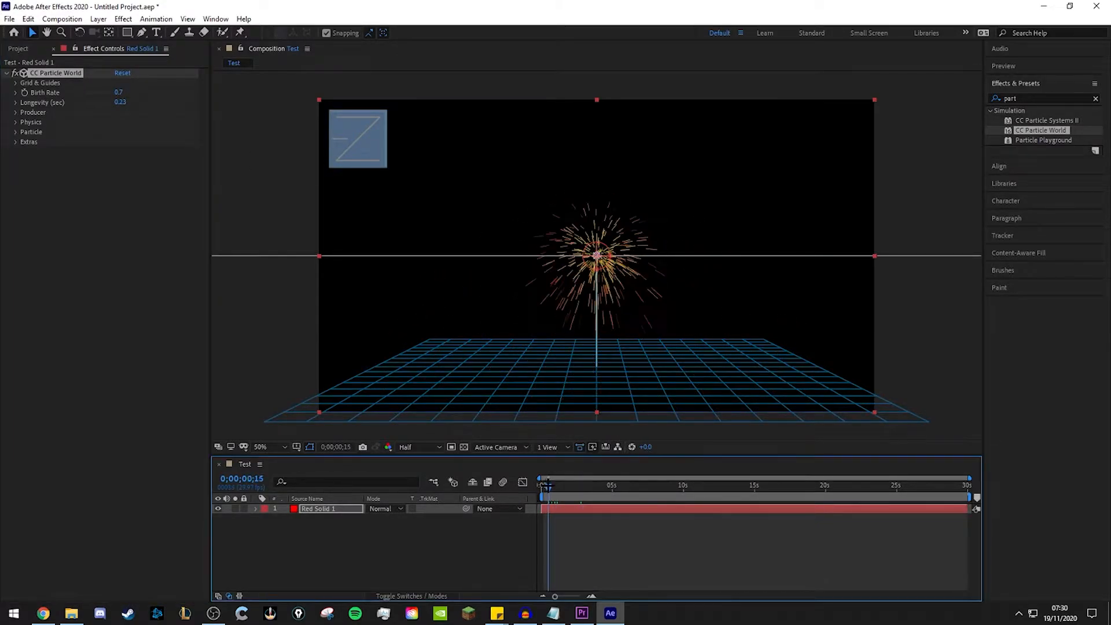
key(space)
key(space)
Step: Increase the particles' Longevity to 5.09 seconds and preview the longer-lasting particles
drag(122, 105, 342, 133)
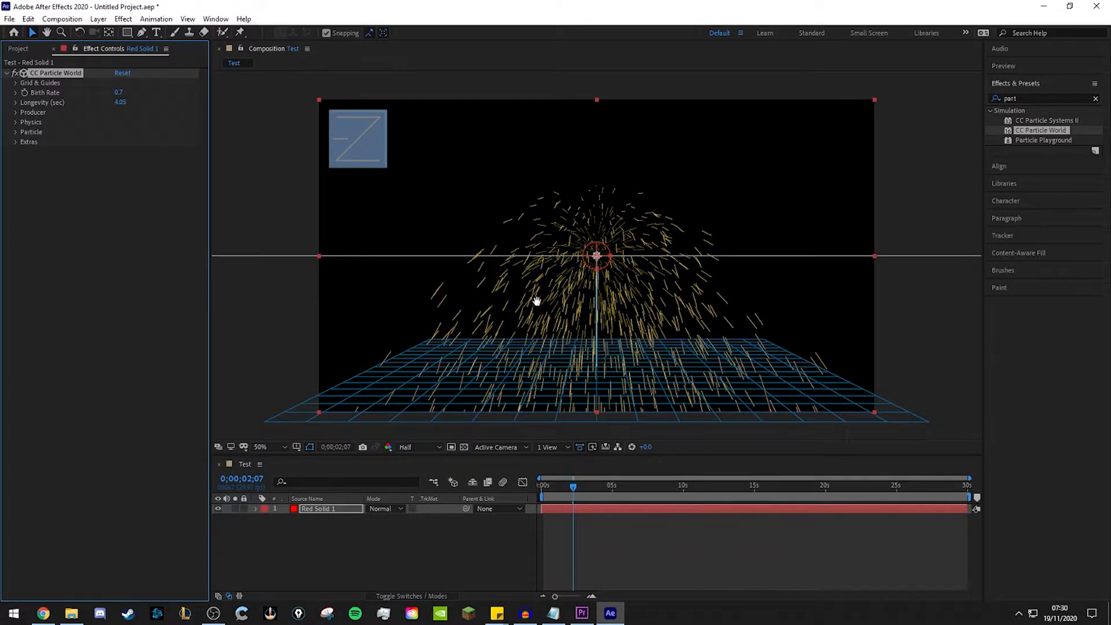
key(space)
drag(117, 102, 176, 95)
key(space)
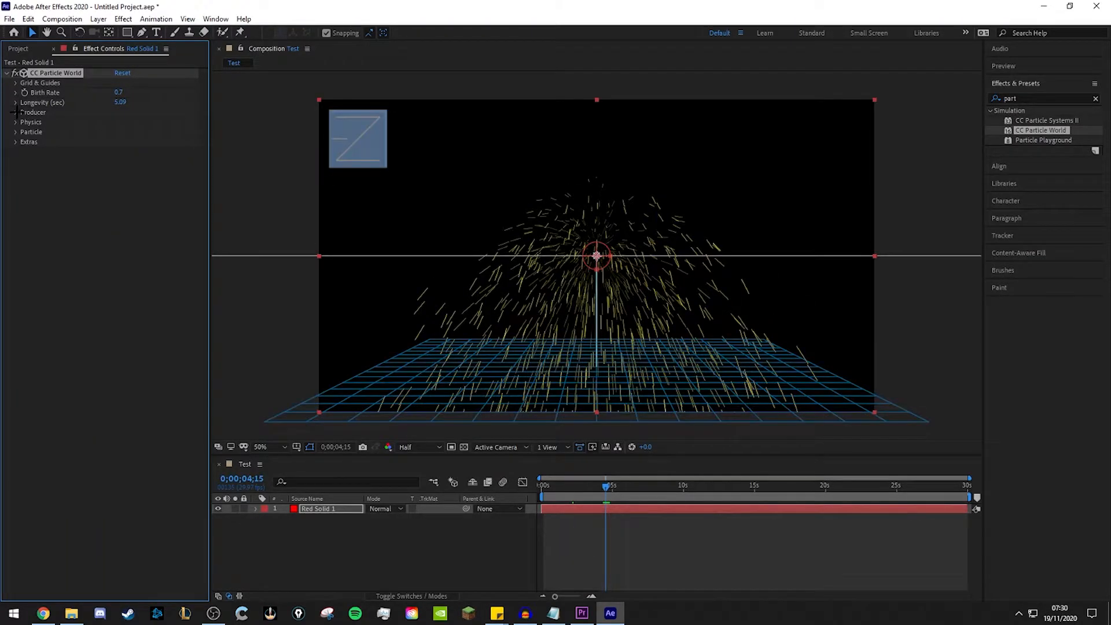
Step: Move the particle Producer to Position X 0.00, Y -0.06 and Z -0.44, and preview the animation
click(15, 112)
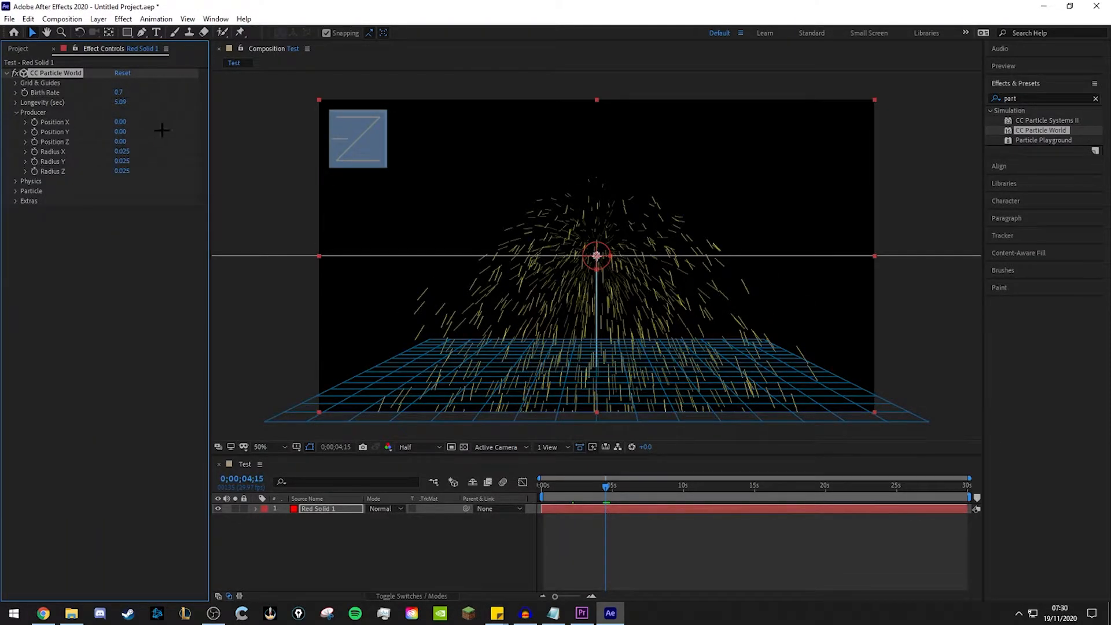
mouse_move(120, 123)
mouse_down()
mouse_move(114, 132)
mouse_move(133, 135)
mouse_up()
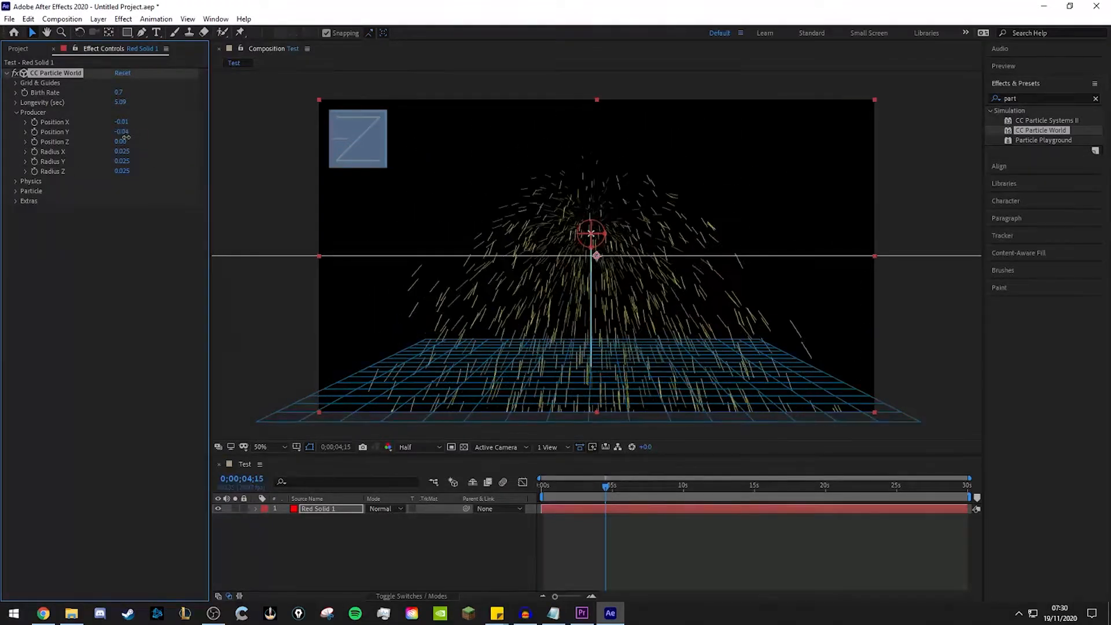
mouse_move(124, 144)
mouse_down()
mouse_move(84, 139)
mouse_move(152, 137)
mouse_move(93, 137)
mouse_move(128, 131)
mouse_move(122, 122)
mouse_up()
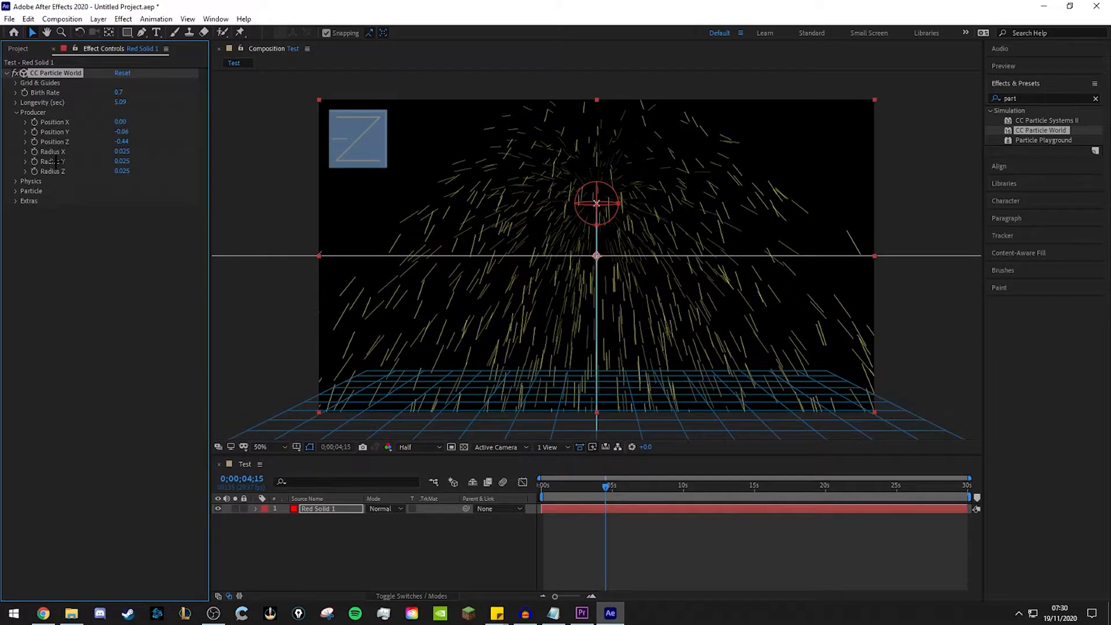
click(547, 485)
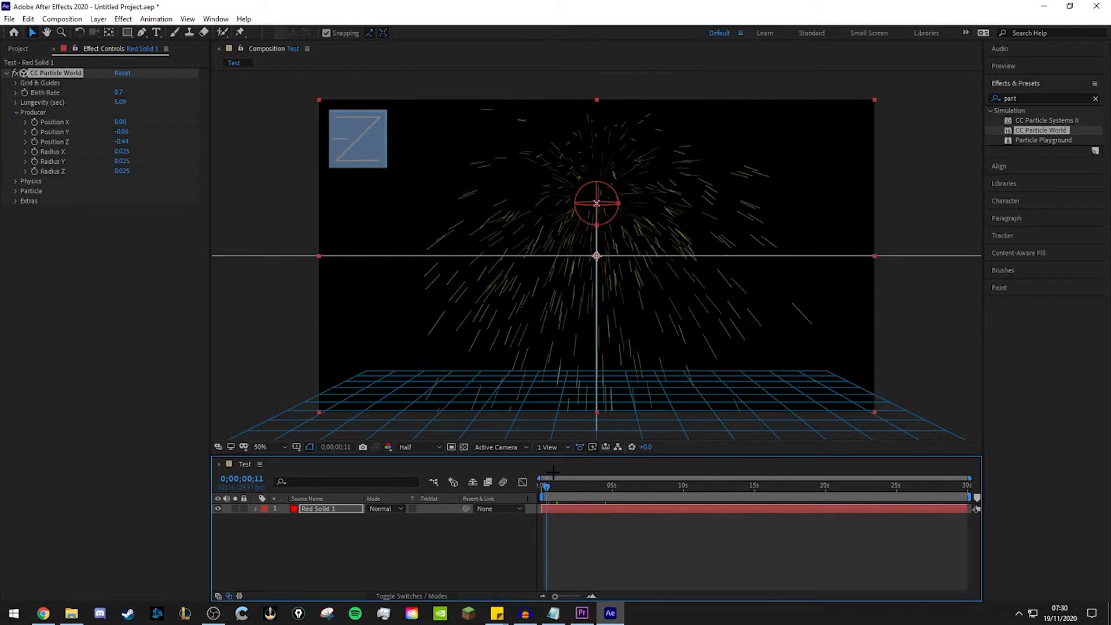
key(space)
key(space)
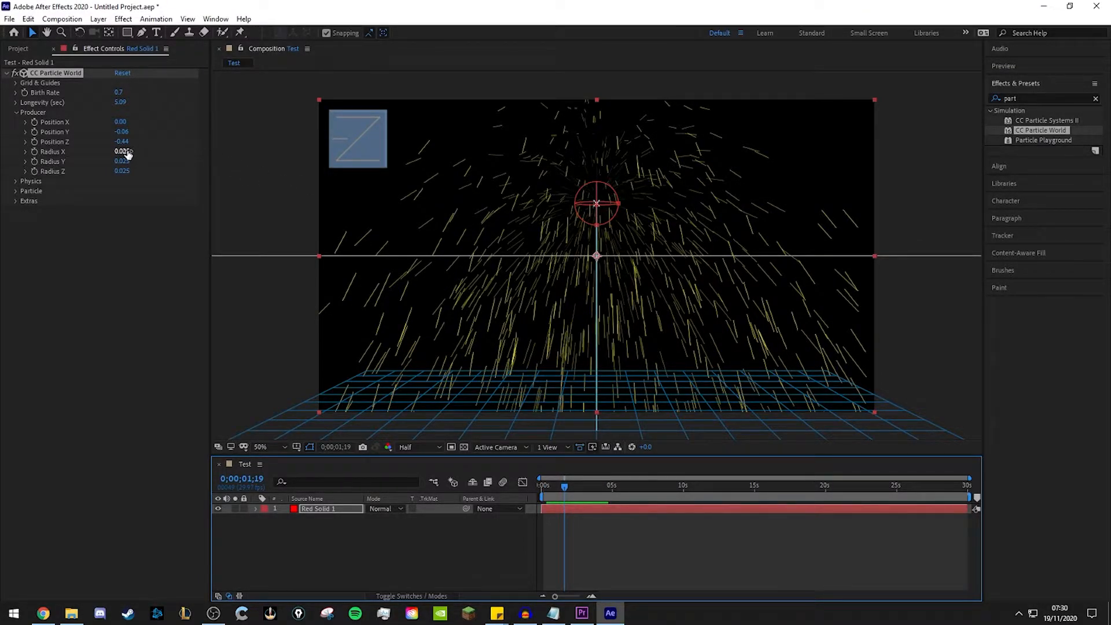
Step: Widen the Producer's Radius X to 0.255 and preview the animation from the first frame
mouse_move(122, 152)
mouse_down()
mouse_move(156, 145)
mouse_move(133, 147)
mouse_up()
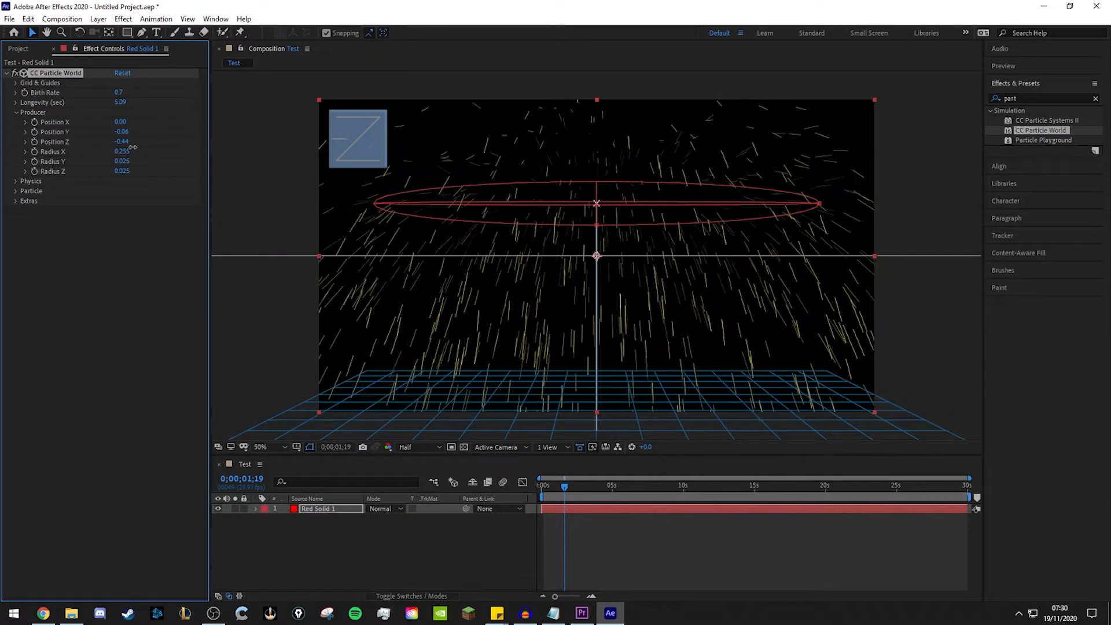
drag(563, 489, 534, 484)
key(space)
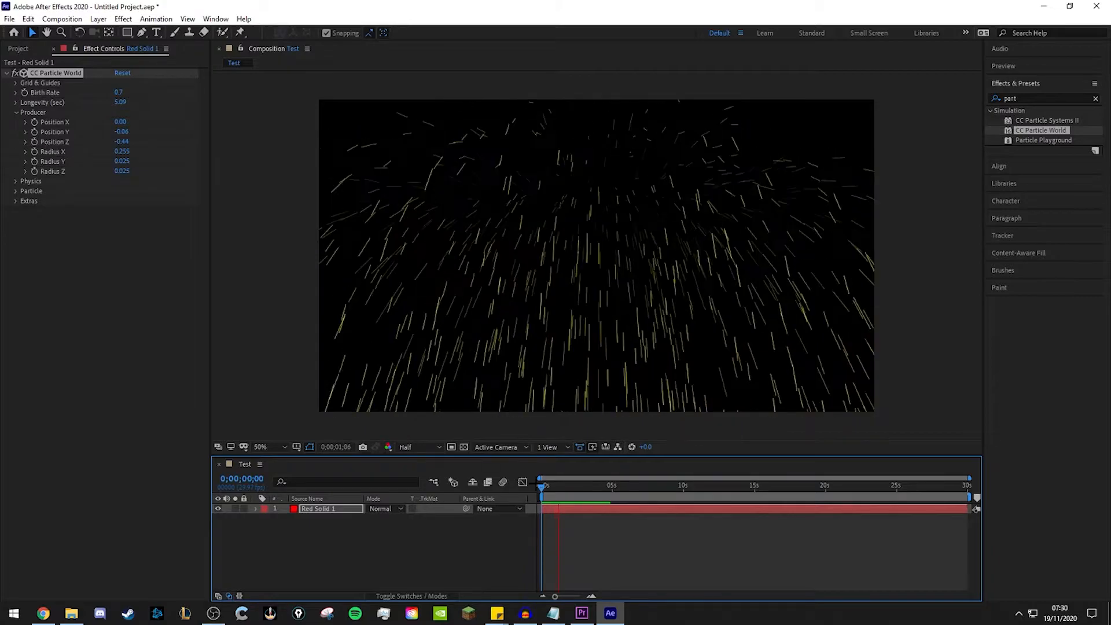
key(space)
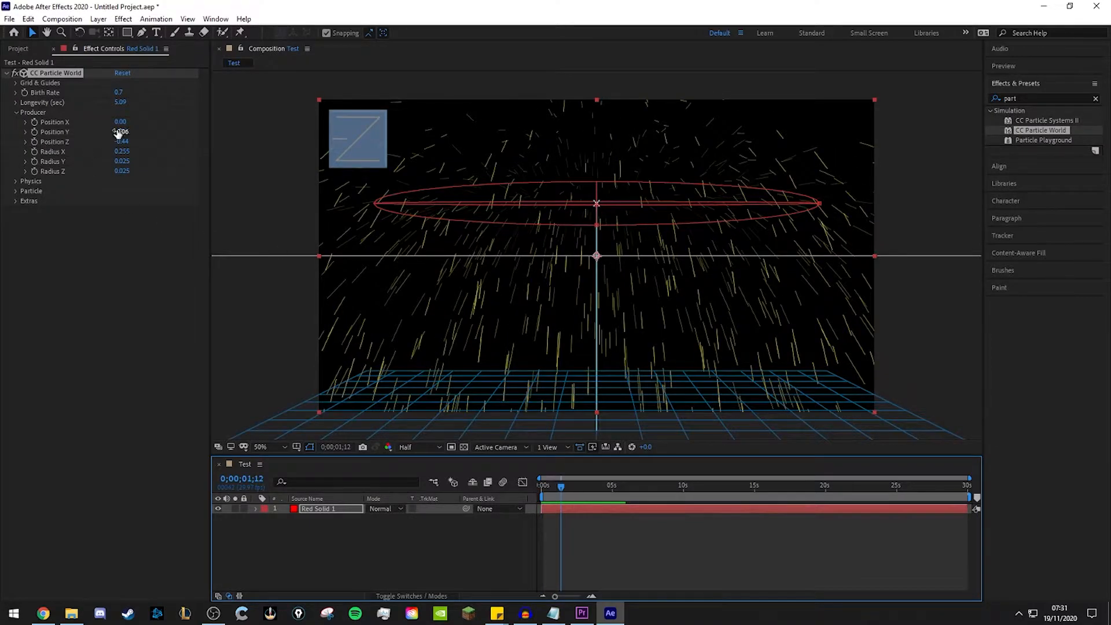
Step: Set the Producer's Position Y to -0.11, Radius X to 0.310 and Radius Y to 3.155, and preview the particles
mouse_move(122, 132)
mouse_down()
mouse_move(110, 151)
mouse_move(93, 151)
mouse_move(110, 150)
mouse_up()
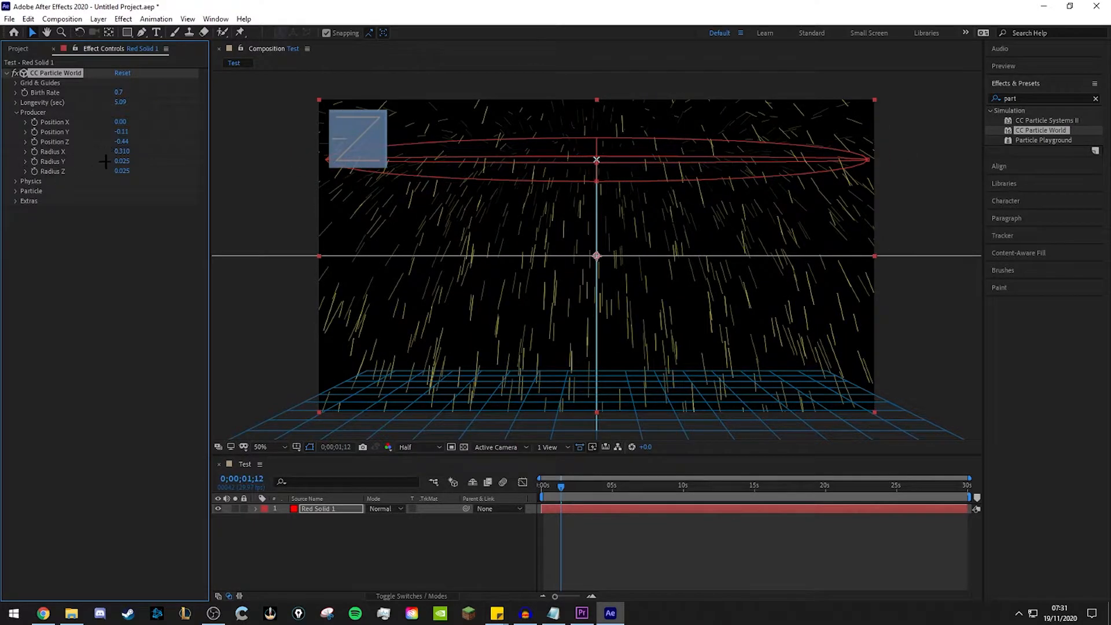
drag(122, 161, 293, 148)
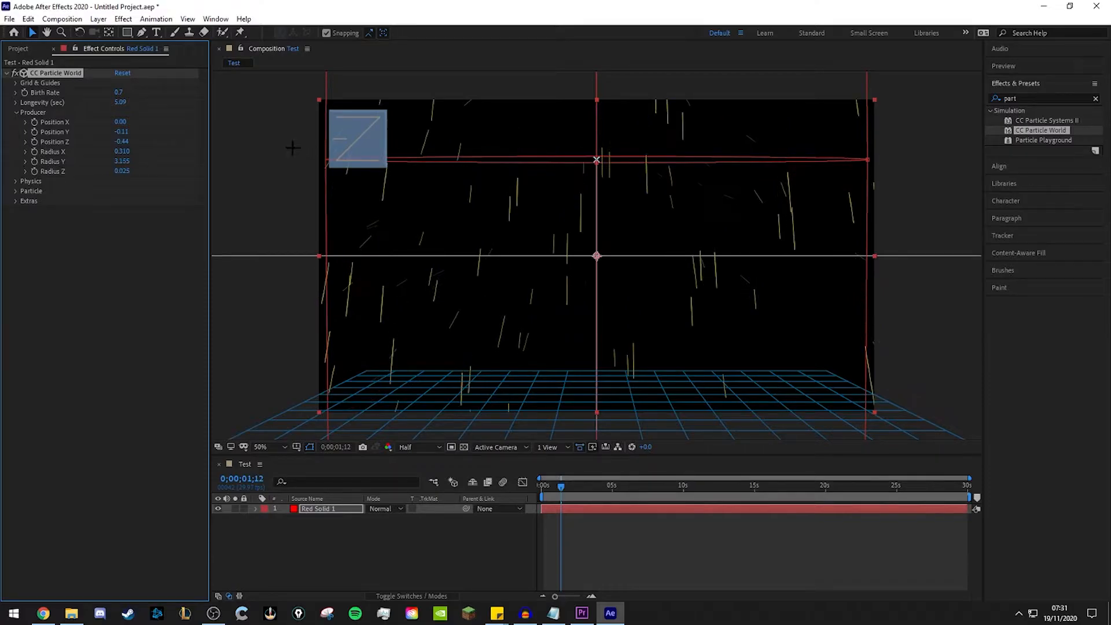
key(space)
key(space)
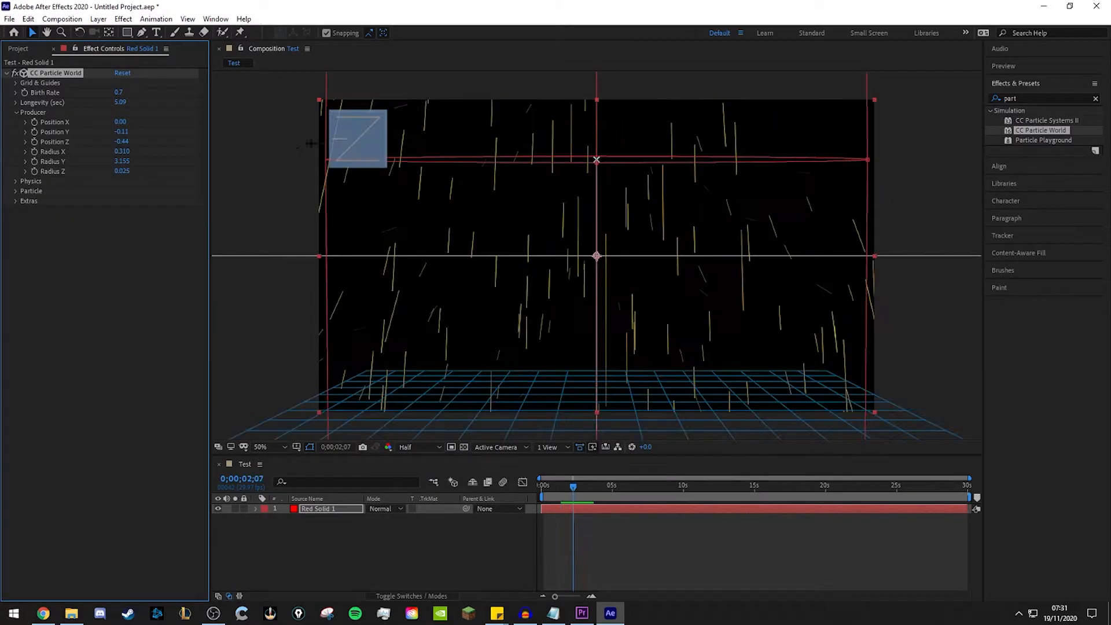
Step: Increase the Producer's Radius Z to 0.485 and preview the particles
drag(121, 171, 155, 166)
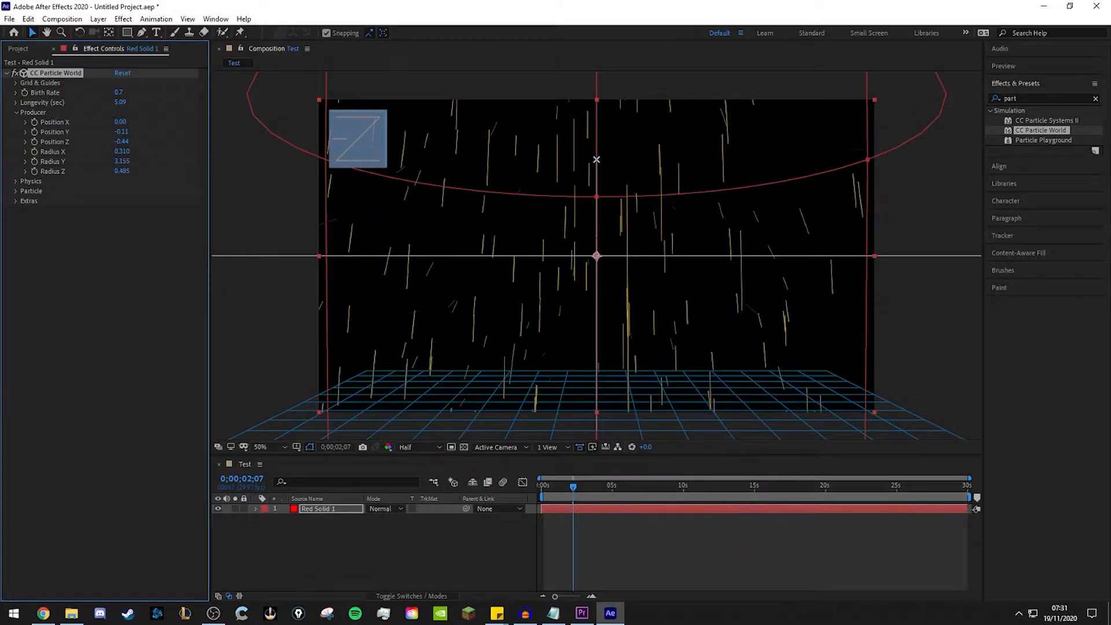
key(space)
key(space)
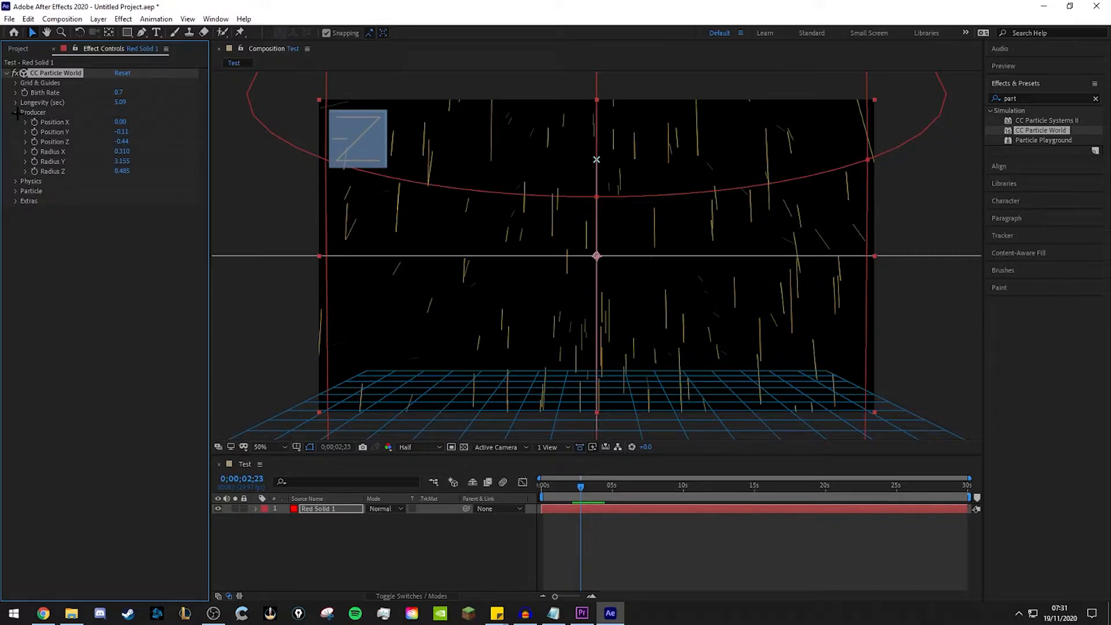
Step: Reset CC Particle World to its defaults and set the Physics animation type to Fire
click(16, 113)
click(15, 123)
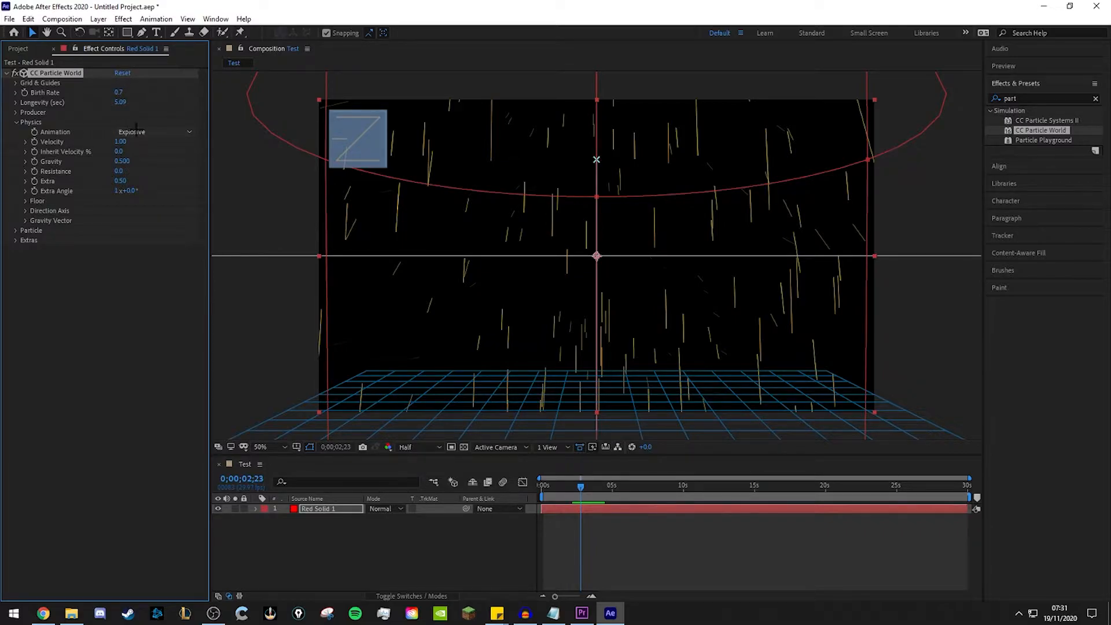
click(121, 73)
click(151, 132)
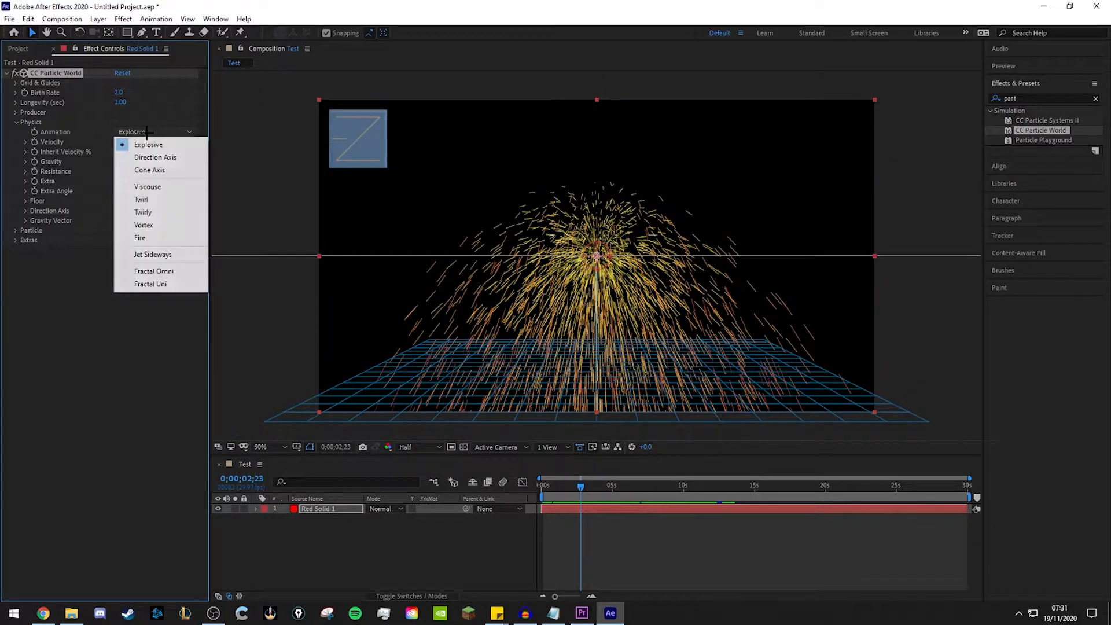
click(151, 238)
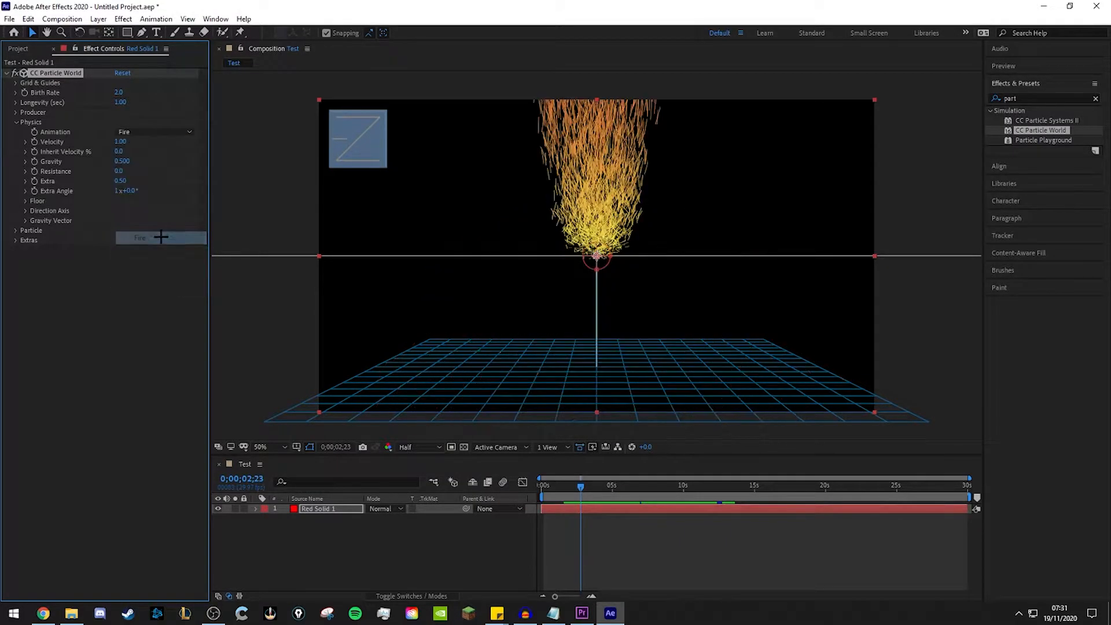
Step: Move the particle producer down near the bottom edge of the frame and preview the Fire animation
drag(597, 256, 602, 377)
key(space)
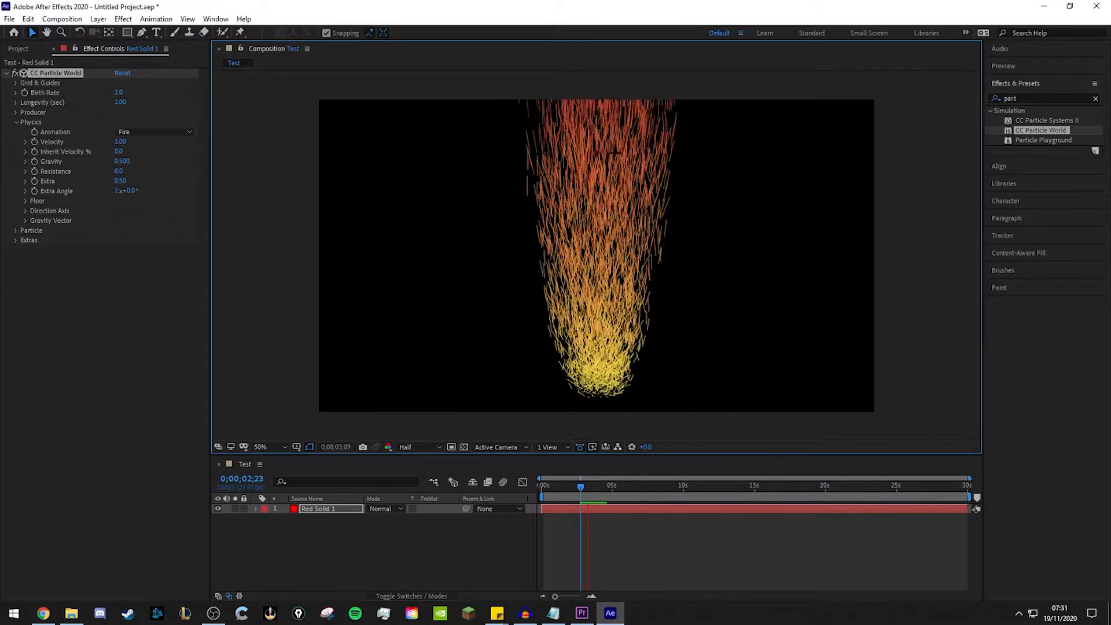
click(166, 129)
Step: Switch the Physics animation type to Vortex and then to Twirly, previewing the particles with each type
click(166, 128)
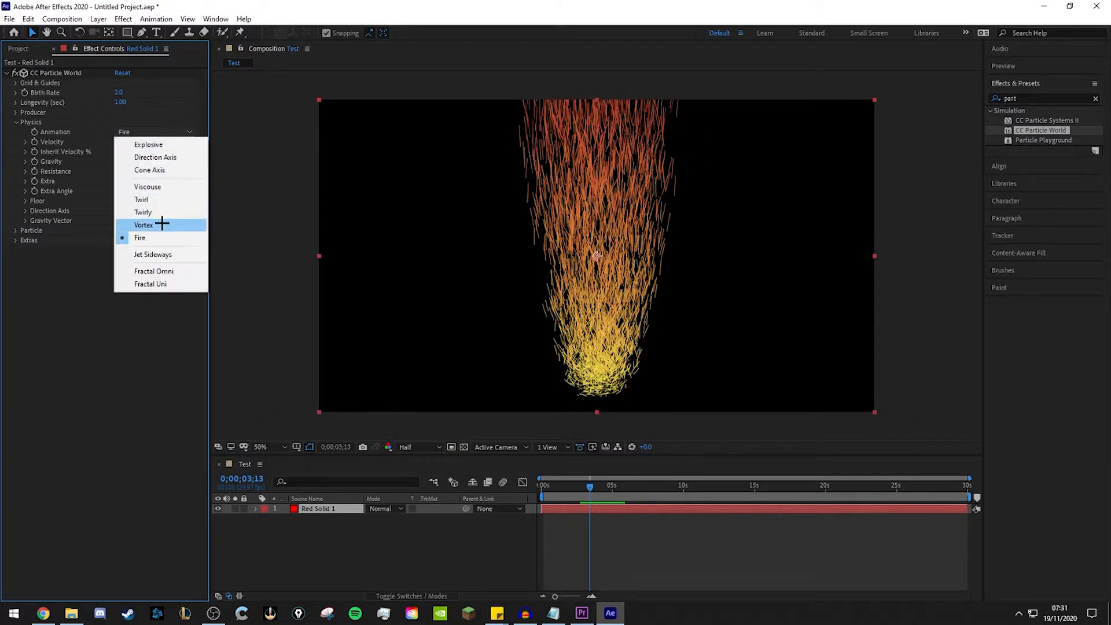
click(163, 221)
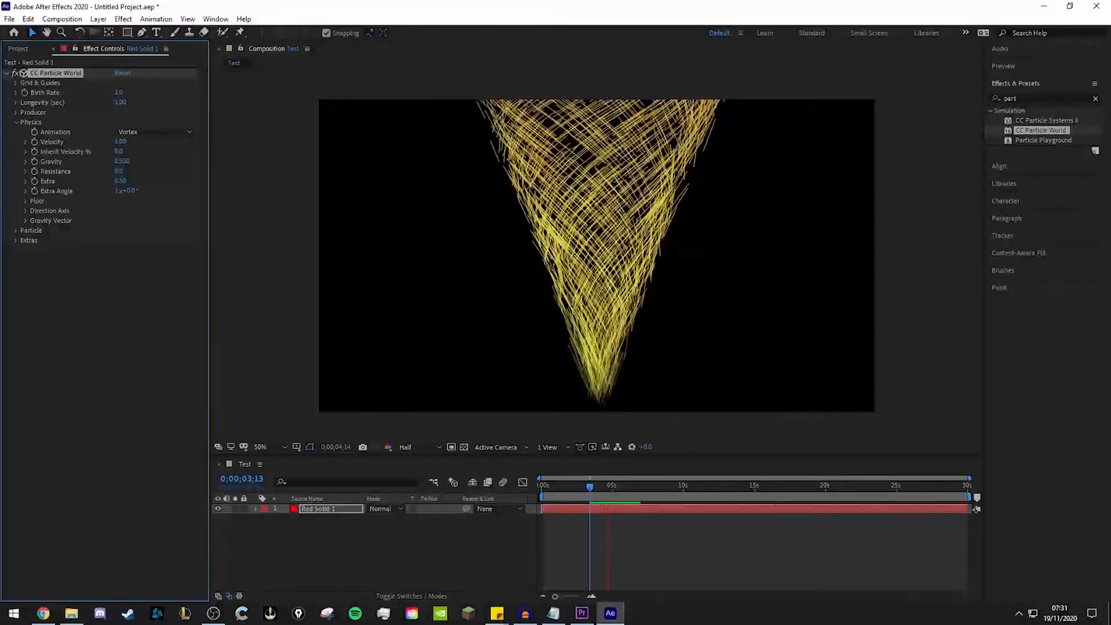
click(154, 130)
click(164, 211)
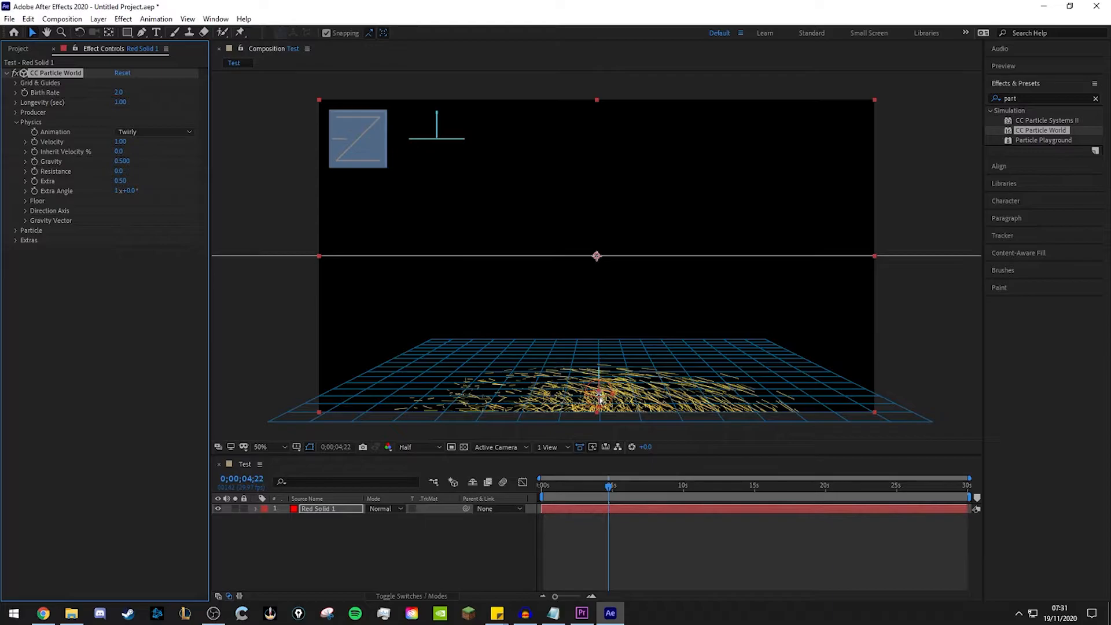
key(space)
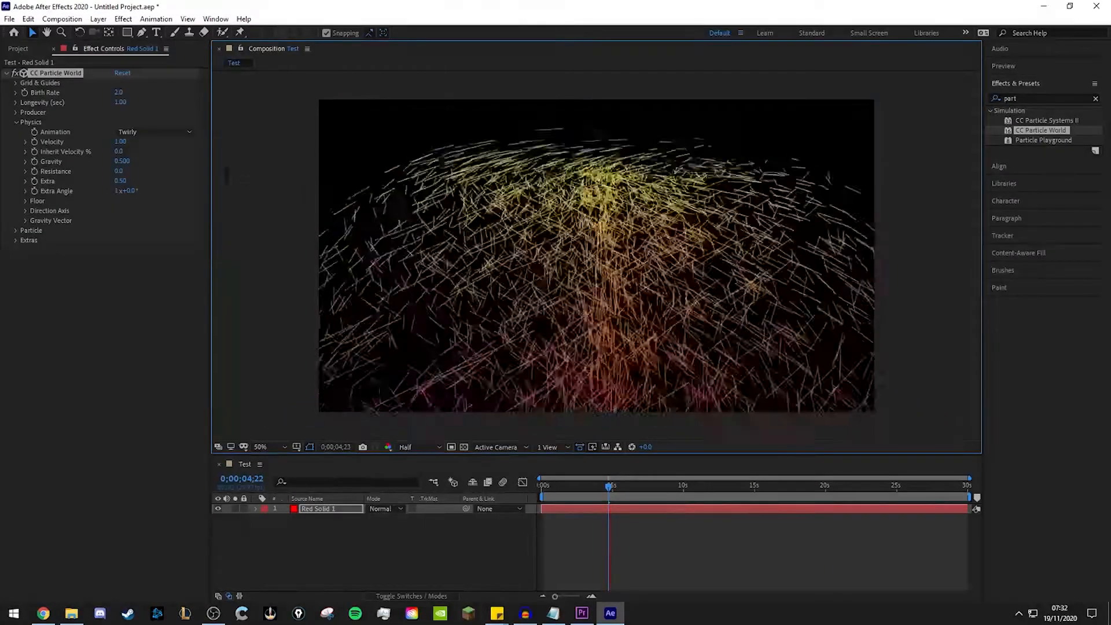
Step: Preview the Viscouse animation type, then set the Physics animation to Direction Axis
click(154, 132)
click(164, 186)
key(space)
click(154, 132)
click(154, 157)
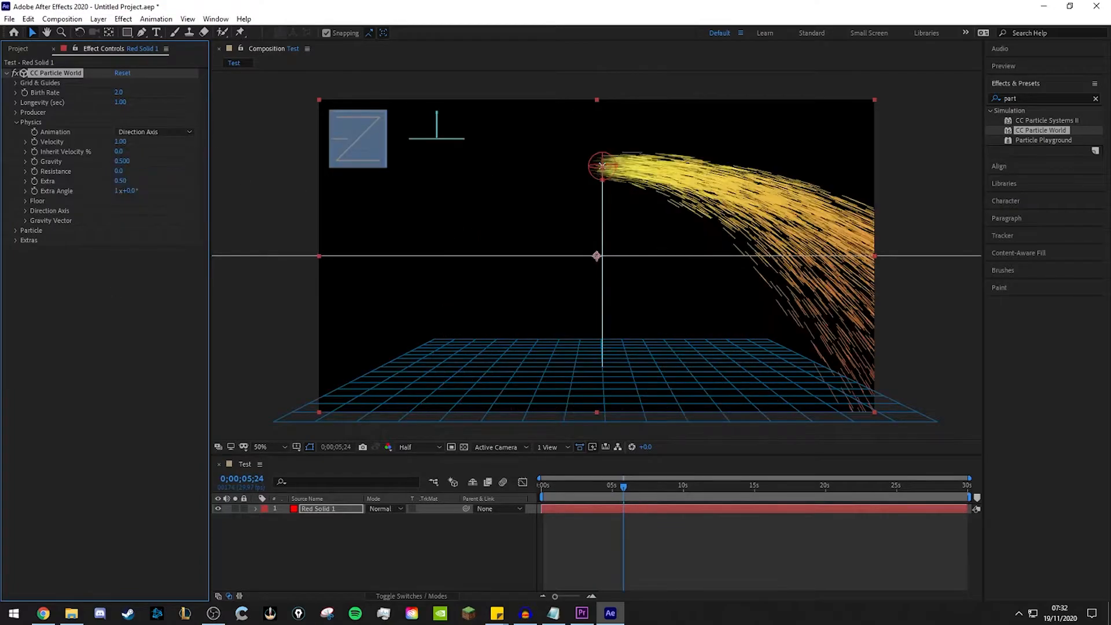
Step: Move the Direction Axis producer beyond the frame's right edge and preview the particle stream
drag(602, 168, 940, 210)
key(space)
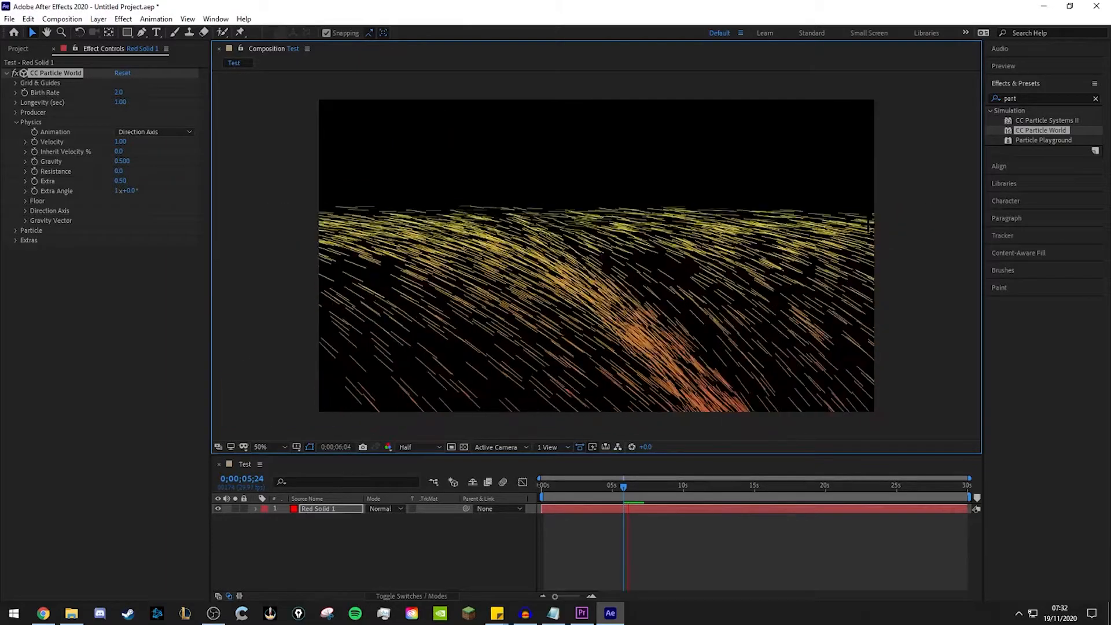
key(space)
Step: Reset CC Particle World to its defaults, raise the Physics Velocity to 8.19 and preview the particles
click(123, 73)
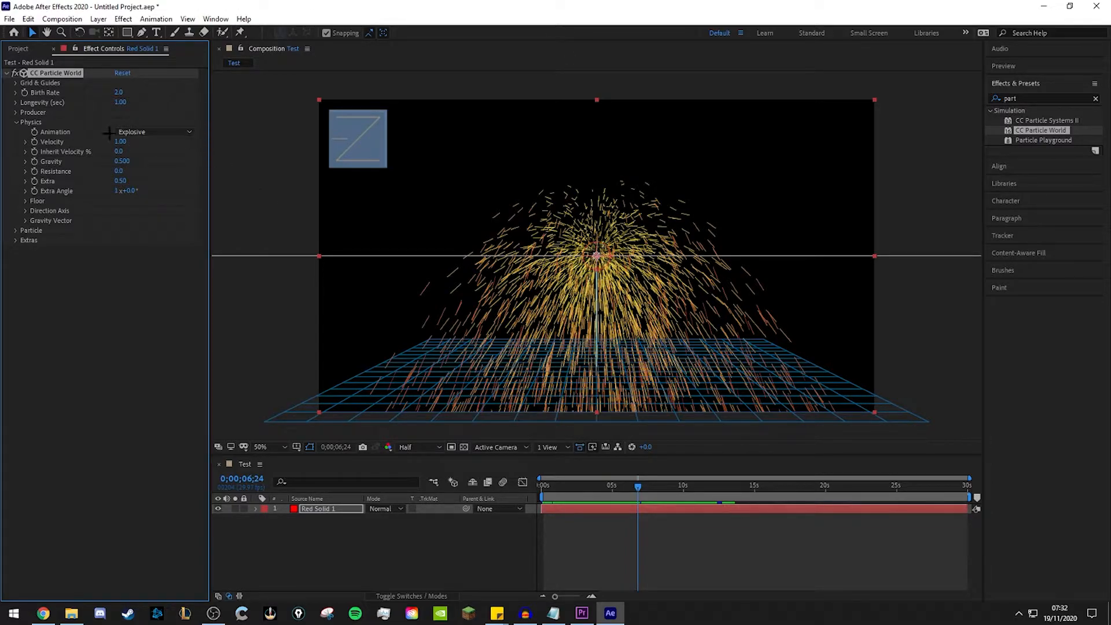
drag(119, 141, 560, 165)
key(space)
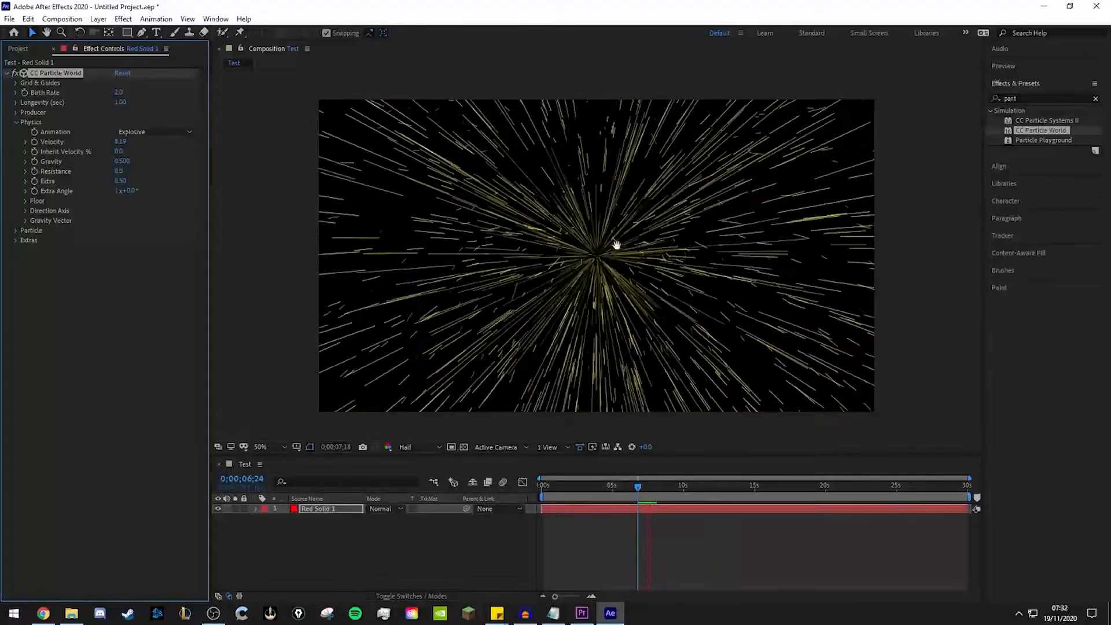
key(space)
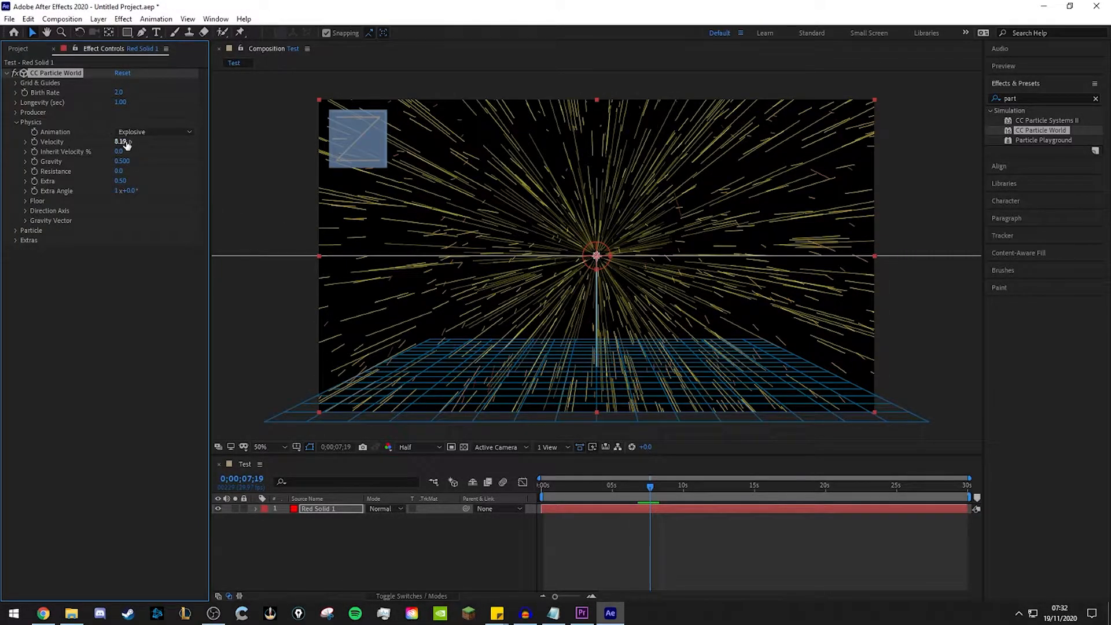
Step: Set the Physics Velocity to 0 and preview the particles from near the start of the timeline
click(122, 142)
text(0)
key(Return)
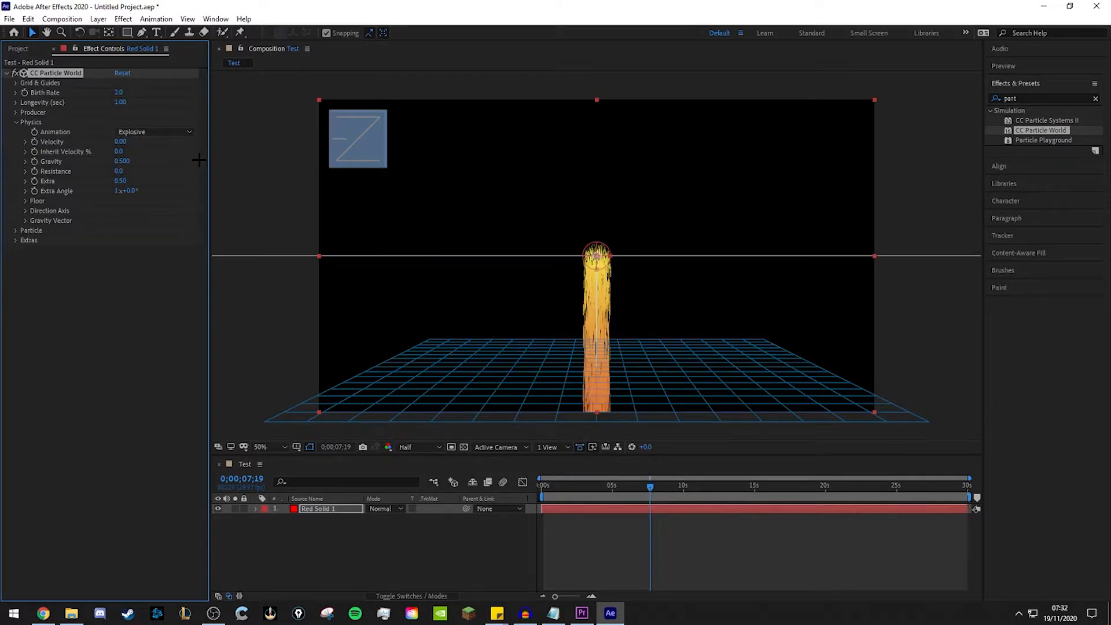
click(937, 315)
drag(559, 487, 540, 489)
key(space)
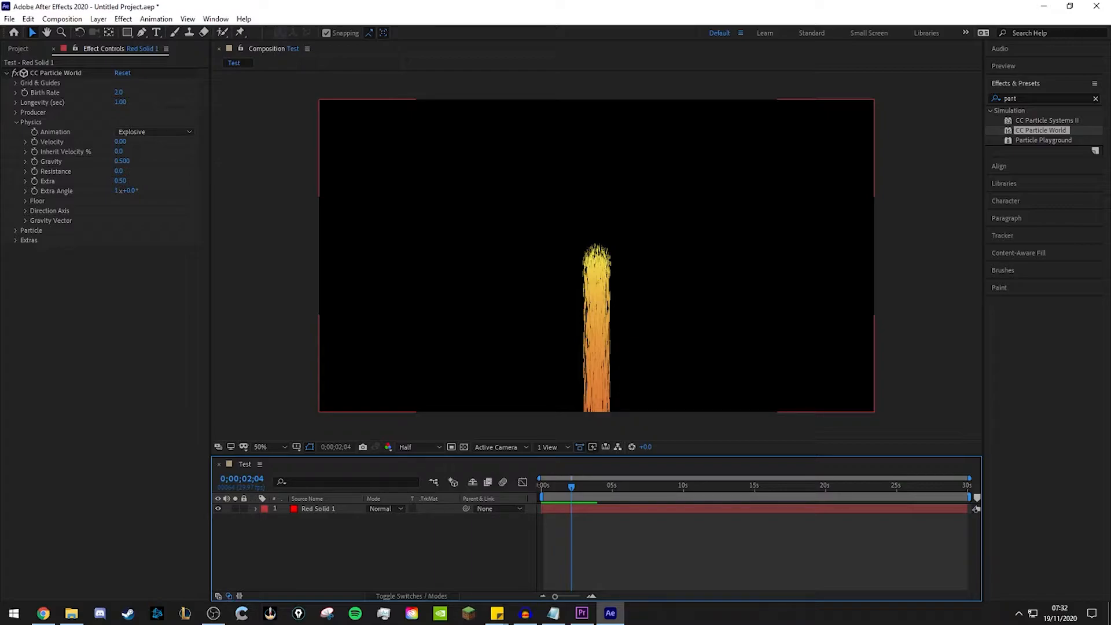
drag(571, 487, 544, 488)
key(space)
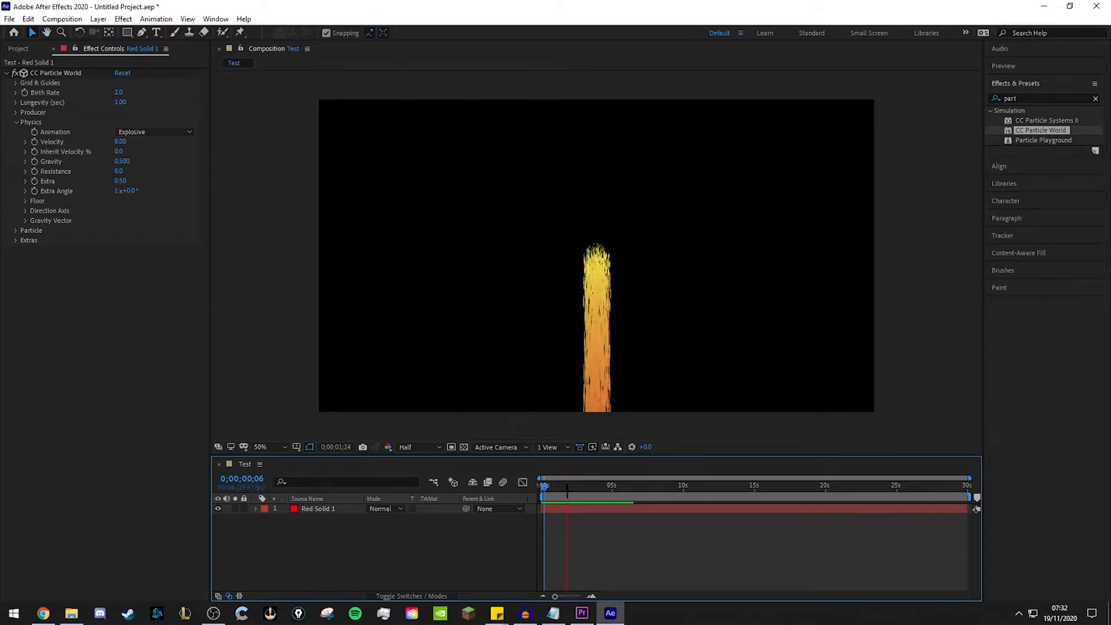
key(space)
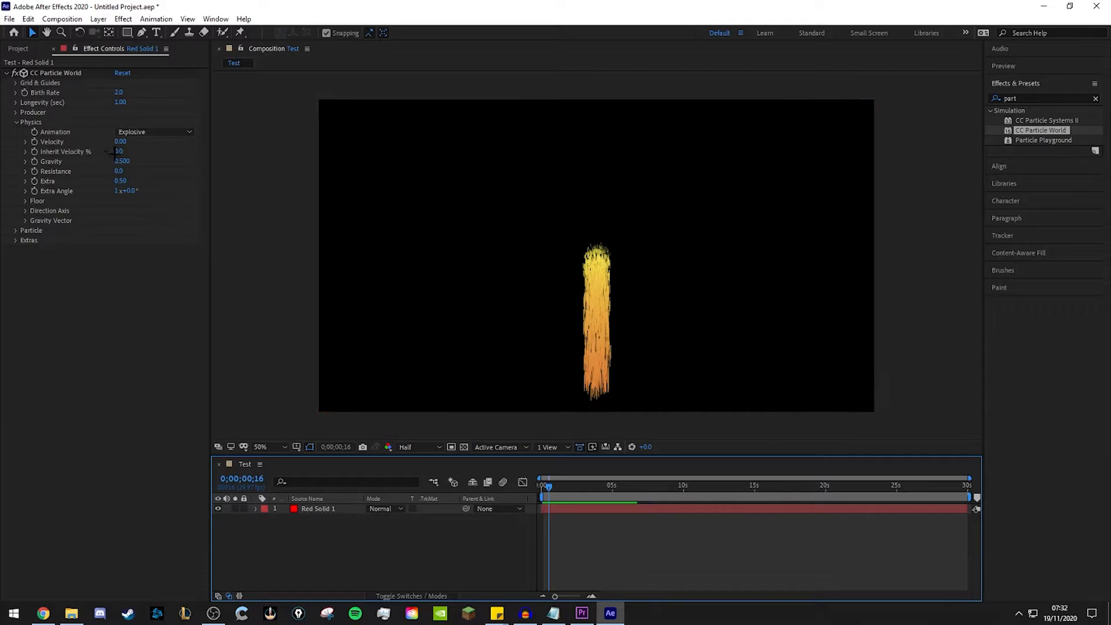
Step: Raise the Velocity slightly, preview the particles, and set the Velocity back to 0
drag(119, 143, 161, 142)
key(space)
click(126, 141)
text(0)
key(Return)
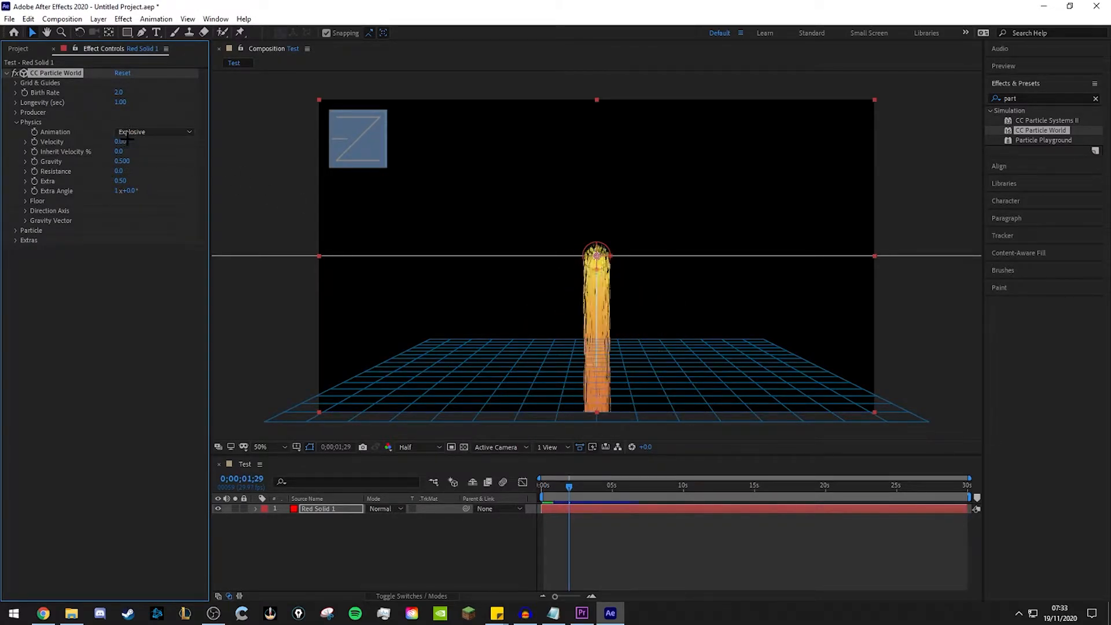
Step: Reset CC Particle World to its defaults, raise the Physics Gravity to 3.050 and preview the particles
click(122, 73)
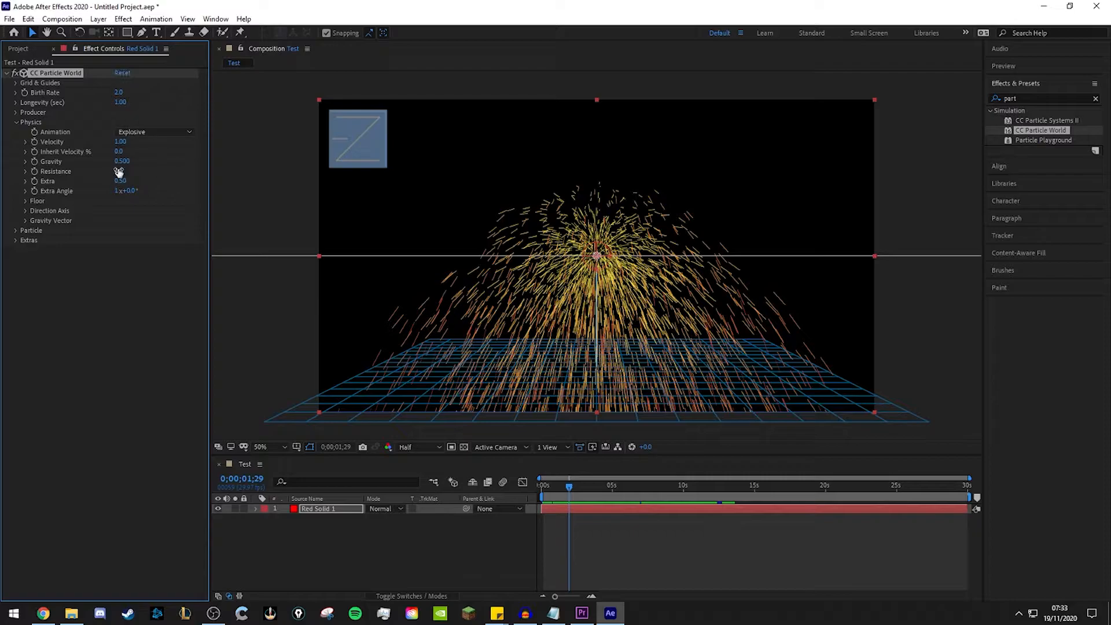
click(121, 162)
drag(127, 164, 311, 164)
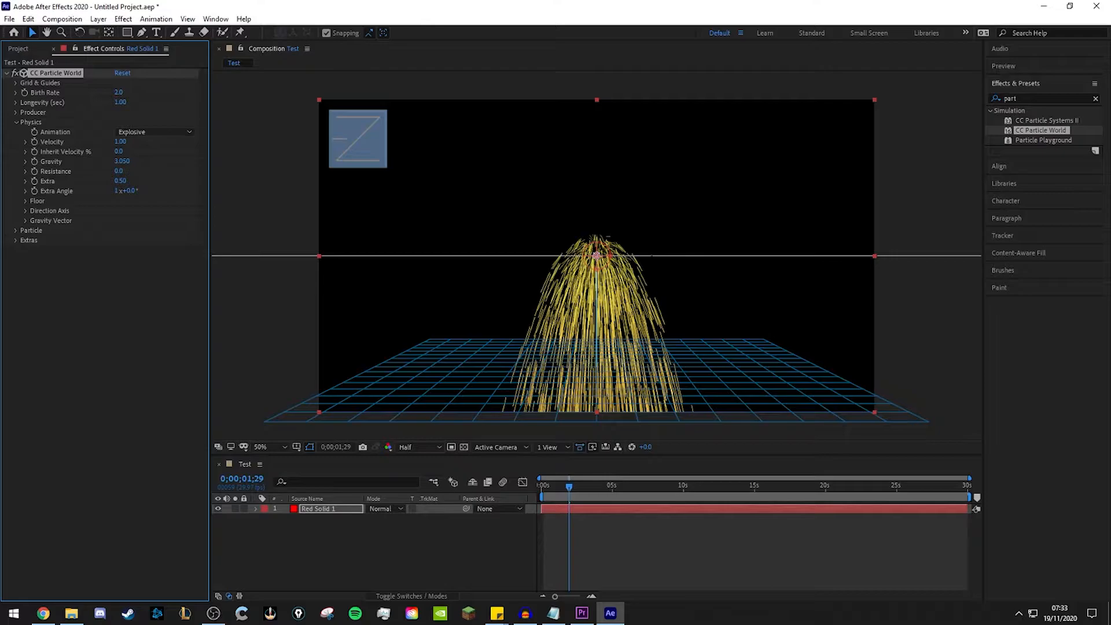
key(space)
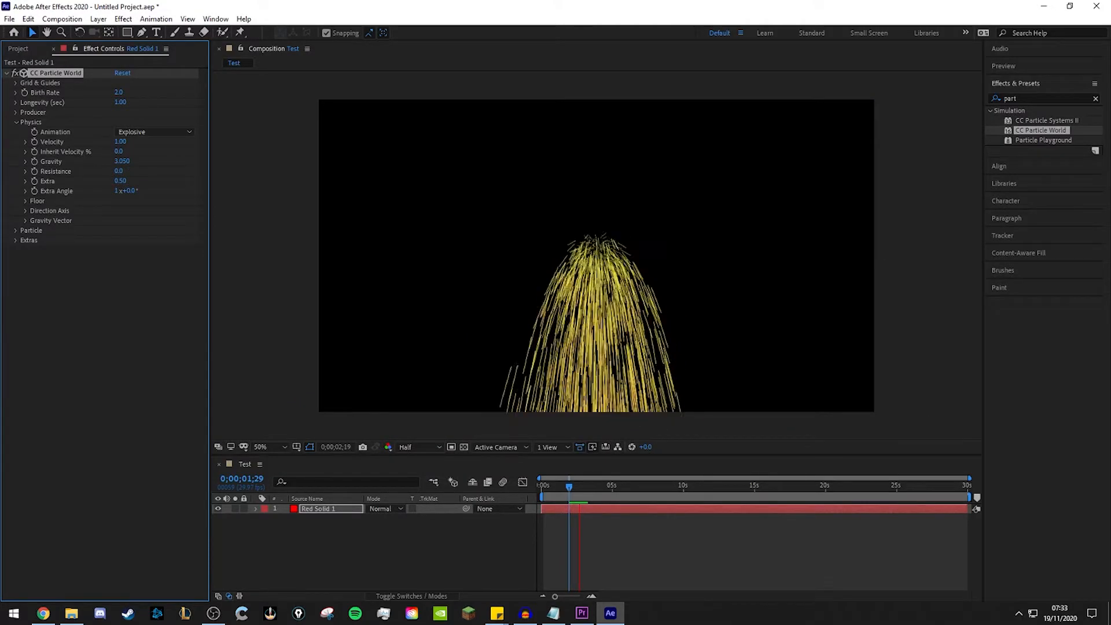
key(space)
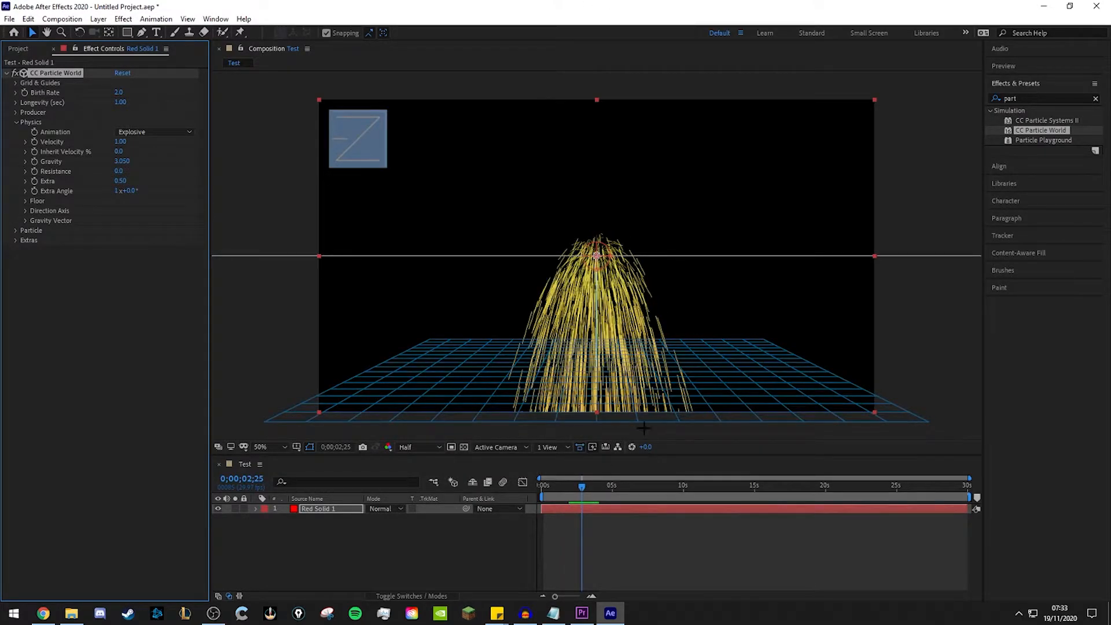
Step: Lower the Physics Gravity to 1 and preview the particles
drag(129, 159, 82, 162)
click(126, 160)
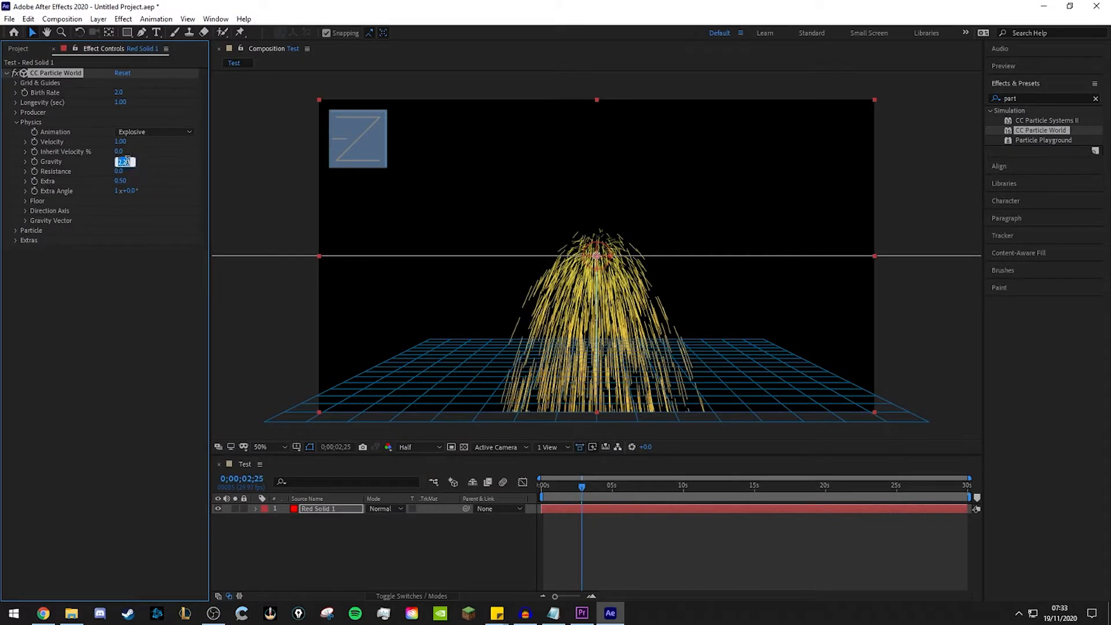
text(1)
key(Return)
key(space)
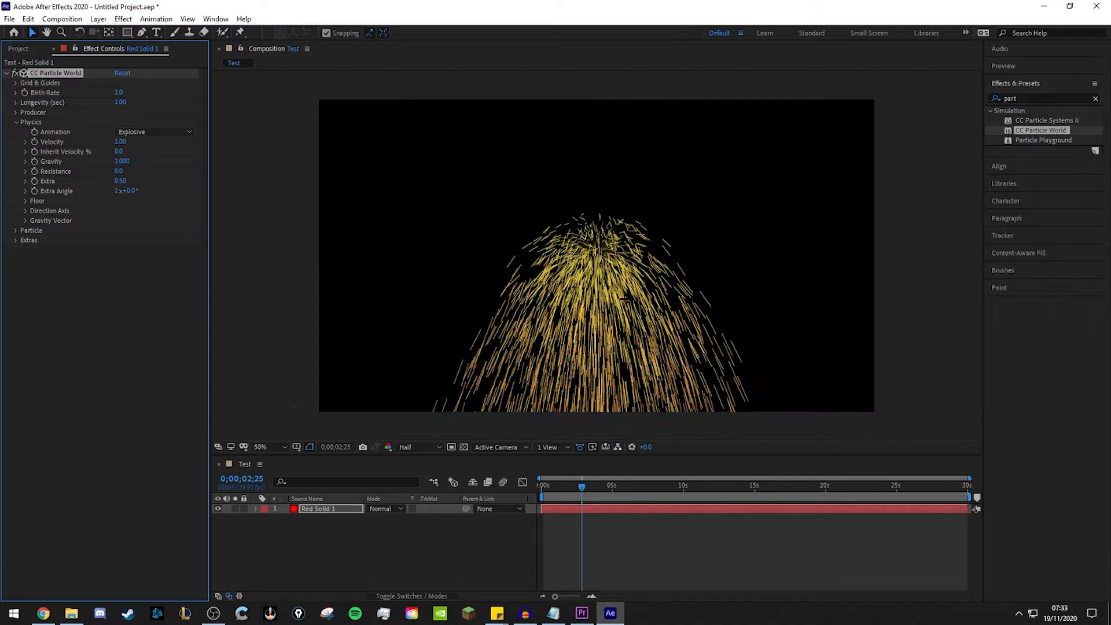
key(space)
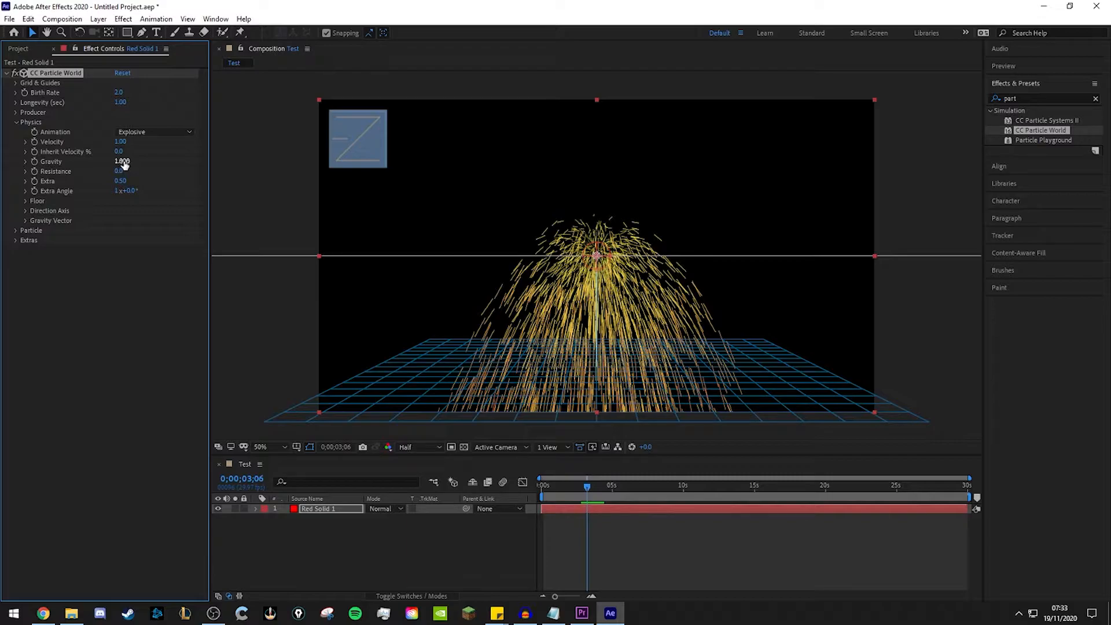
Step: Raise the Physics Gravity to 11.440 and preview the particles
drag(123, 161, 746, 178)
key(space)
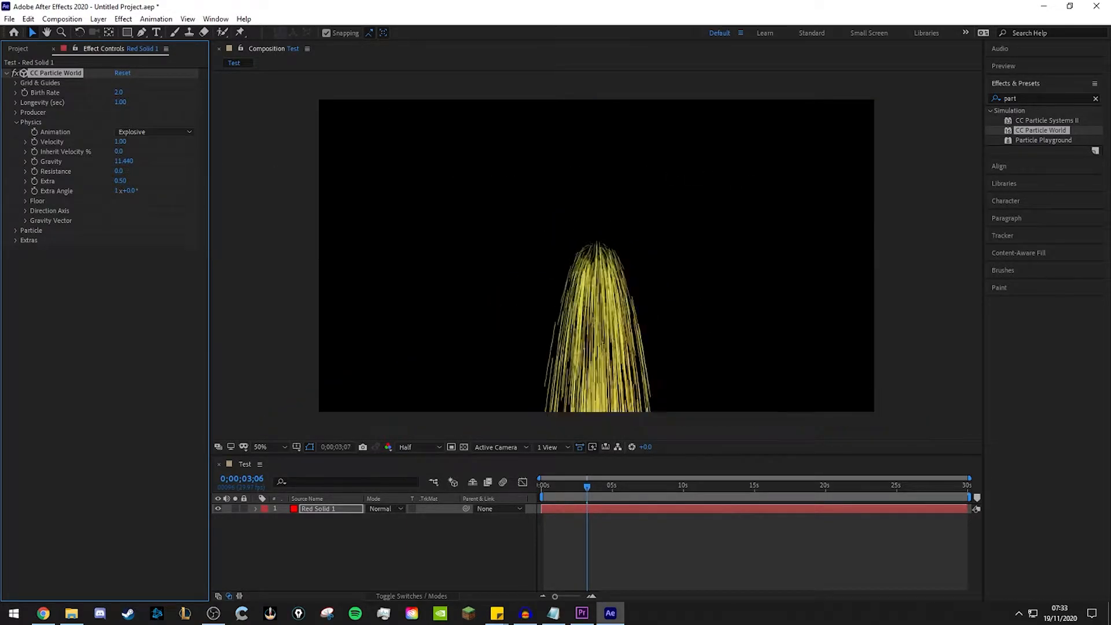
key(space)
Step: Set the Physics Gravity to 0 and preview the particles
click(131, 161)
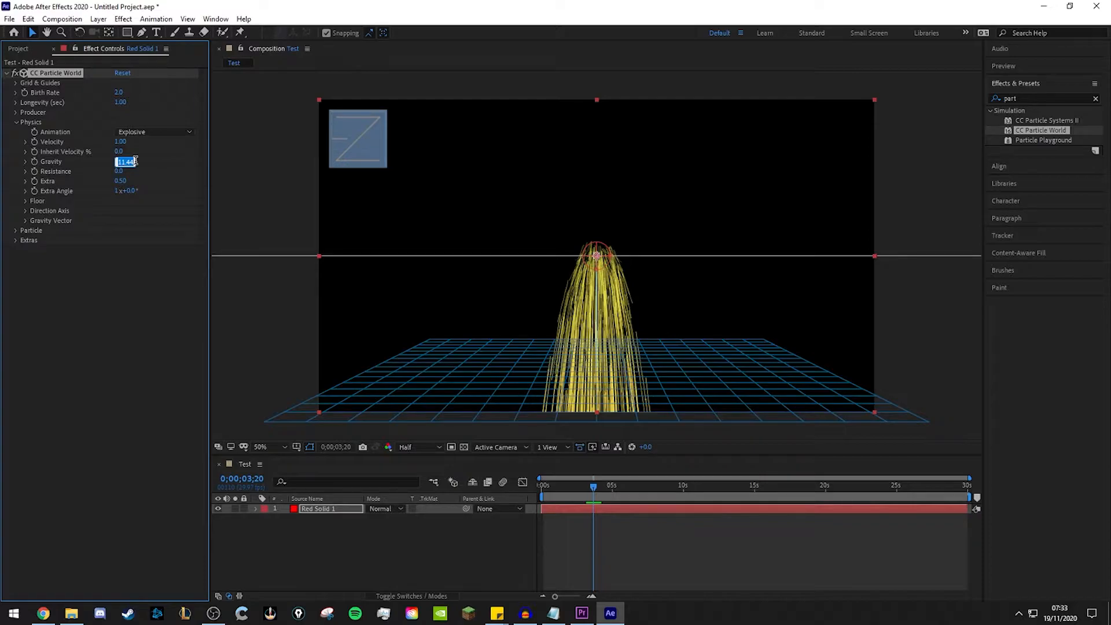
text(0)
key(Return)
key(space)
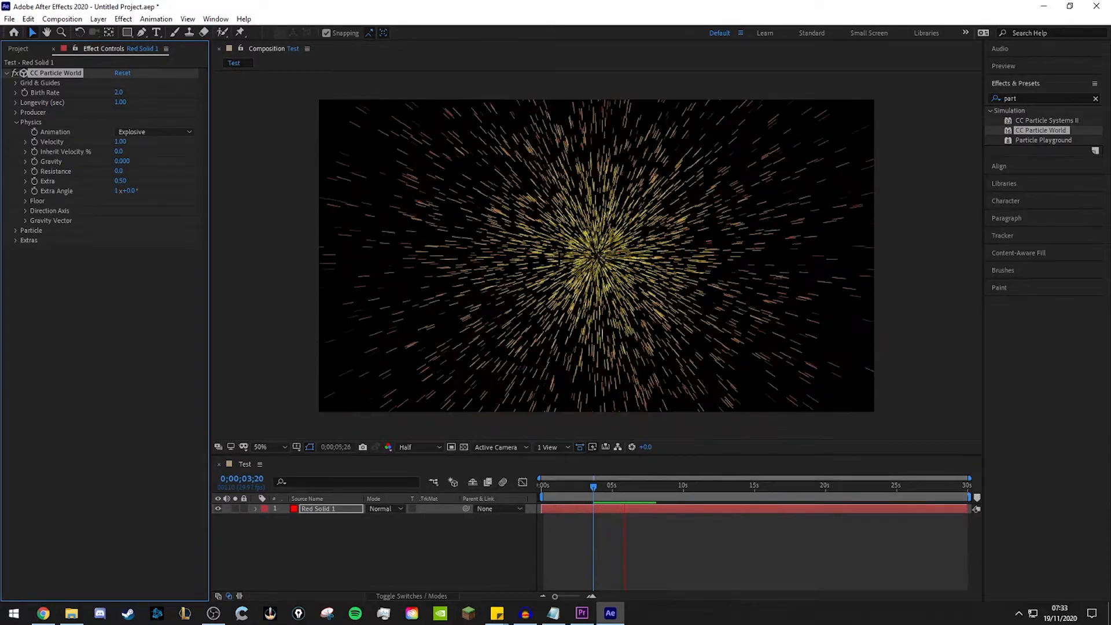
key(space)
Step: Set the Physics Gravity to -1, preview it, then lower it to -6.240 and preview again
click(125, 162)
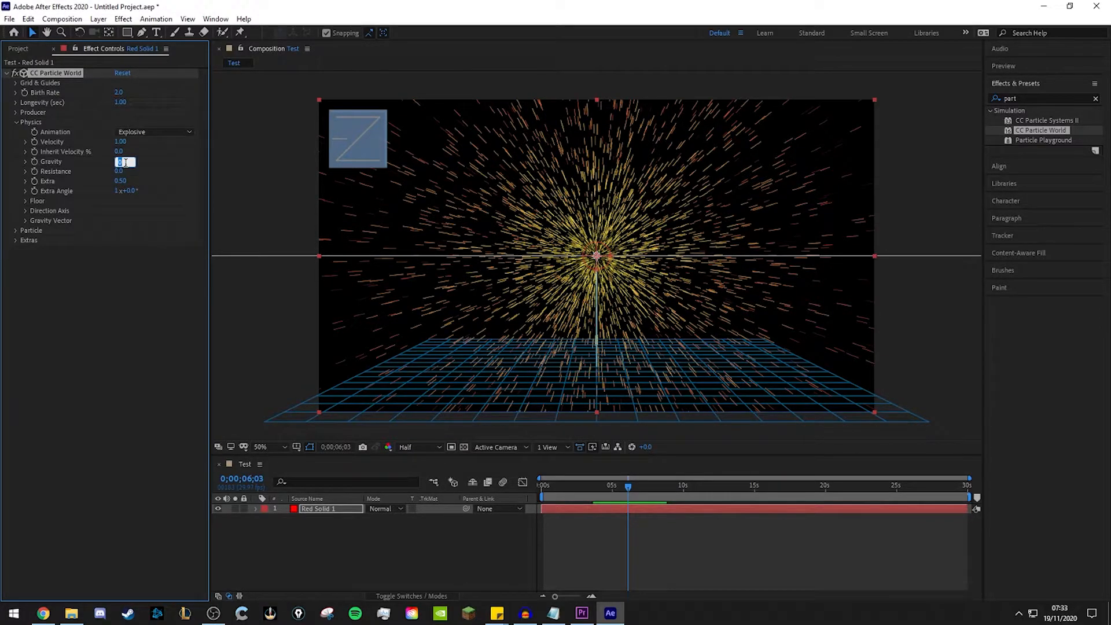
text(-1)
key(Return)
key(space)
drag(124, 161, 49, 161)
key(space)
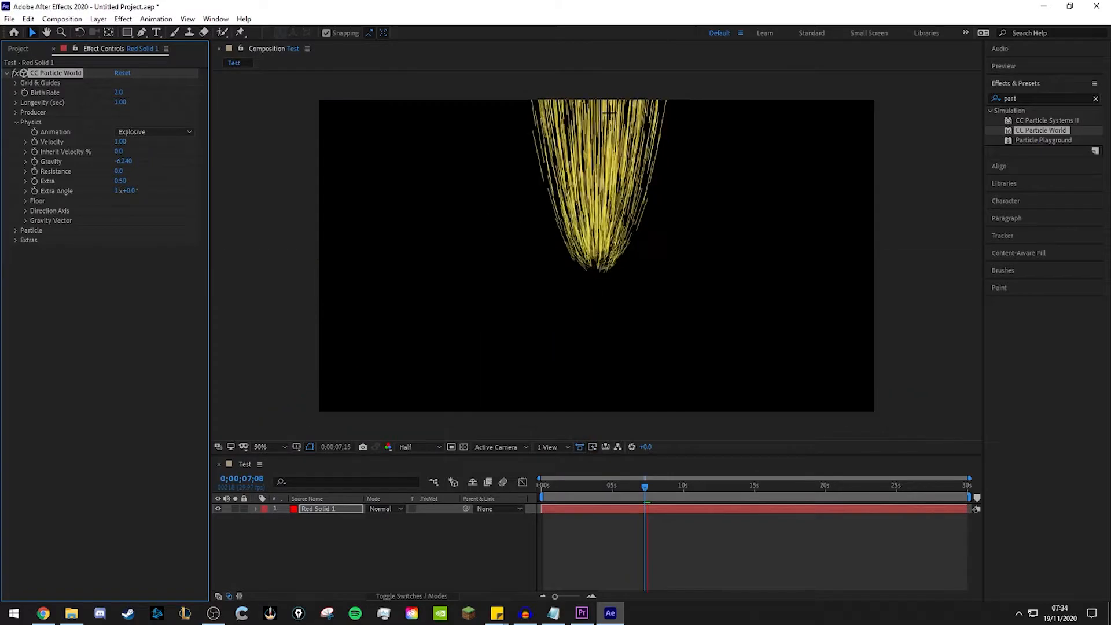
Step: Return the Physics Gravity to 0 and preview the particles without any pull
click(125, 162)
click(125, 162)
text(0)
key(Return)
key(space)
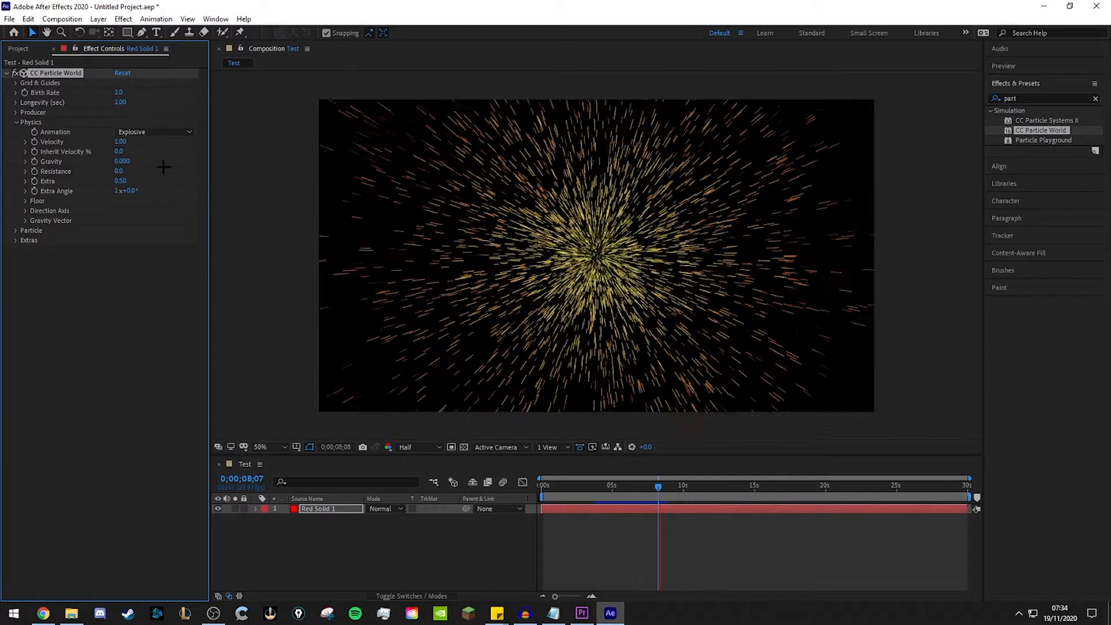
Step: Set the Physics Gravity to 1
click(123, 161)
text(1)
key(Return)
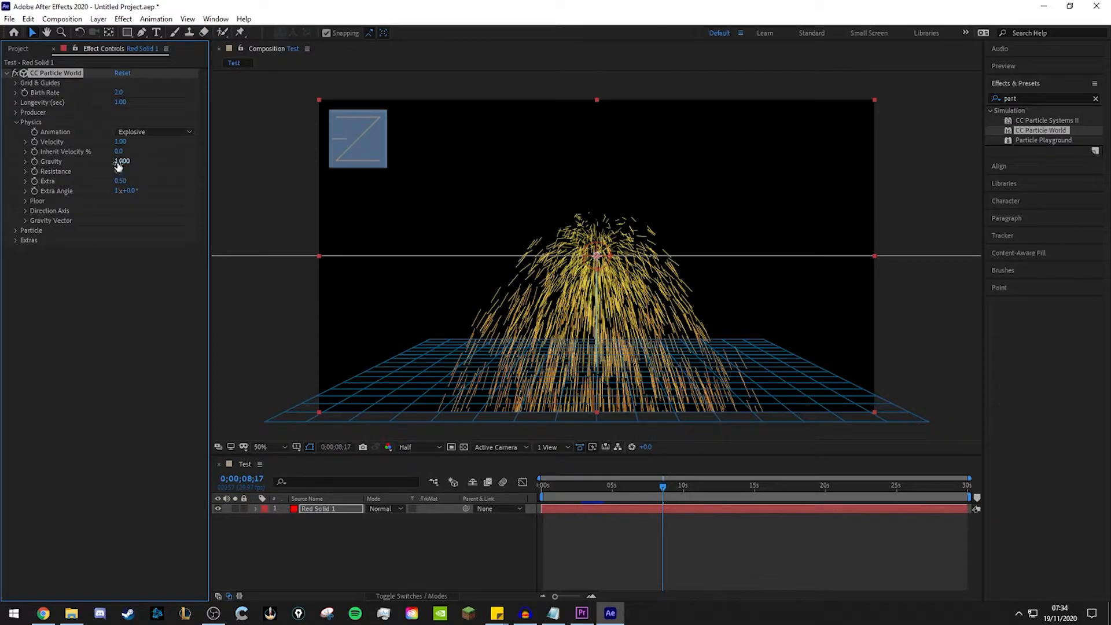
Step: Raise the Physics Resistance to 30.4 and preview the particles from the first frame
drag(158, 174, 197, 174)
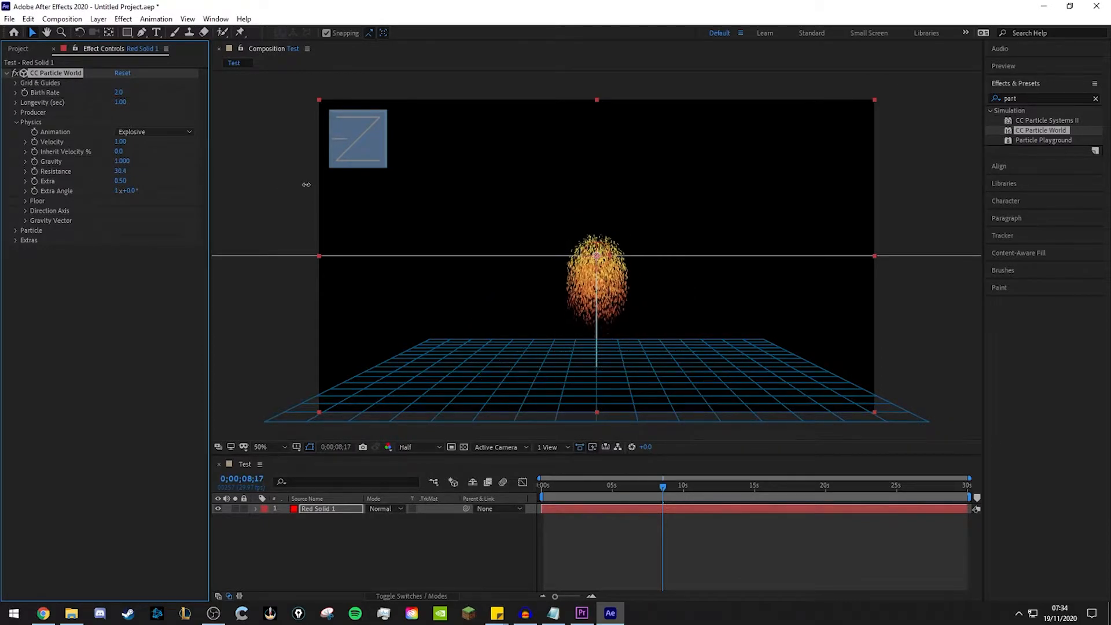
drag(575, 490, 515, 482)
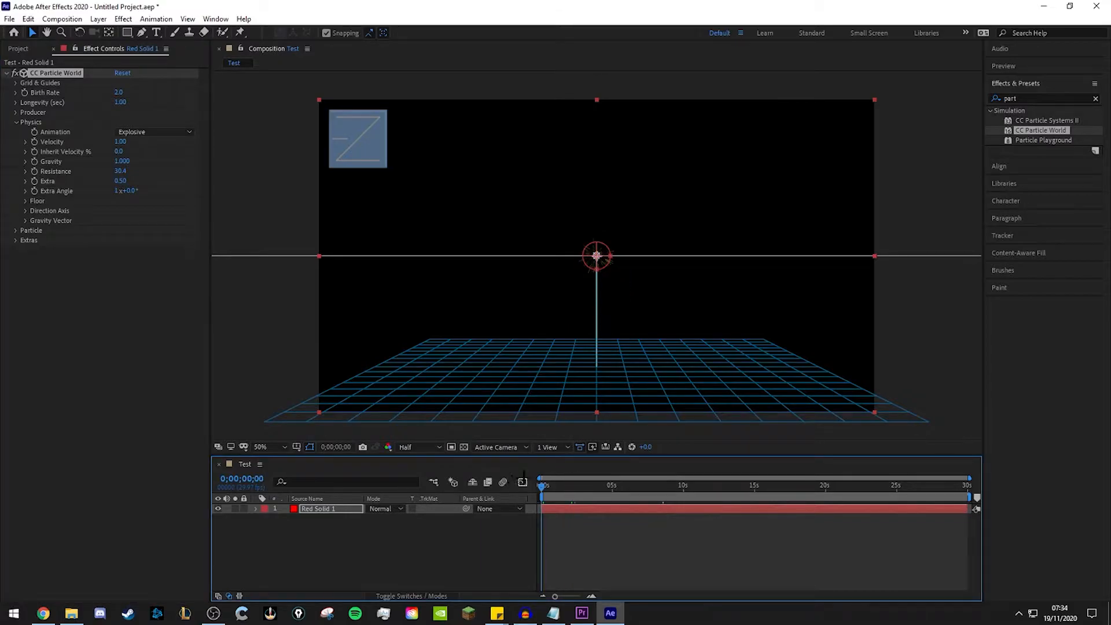
key(space)
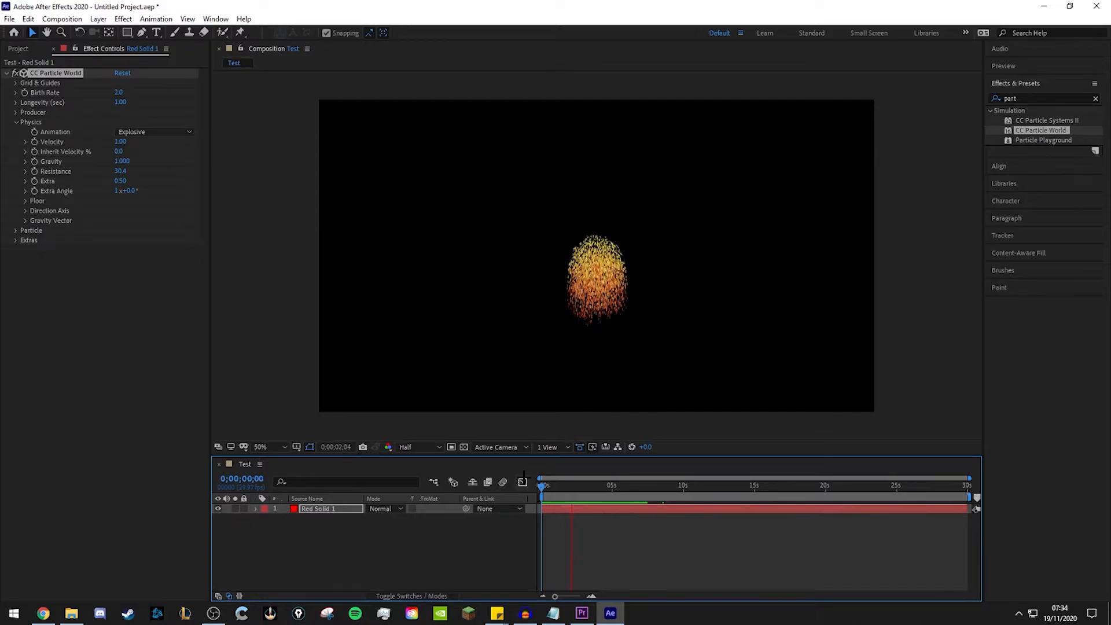
key(space)
Step: Move to about 1.5 seconds on the timeline, set the Physics Resistance to 0.1 and preview the particles
drag(582, 485, 564, 486)
click(120, 172)
text(0)
key(Return)
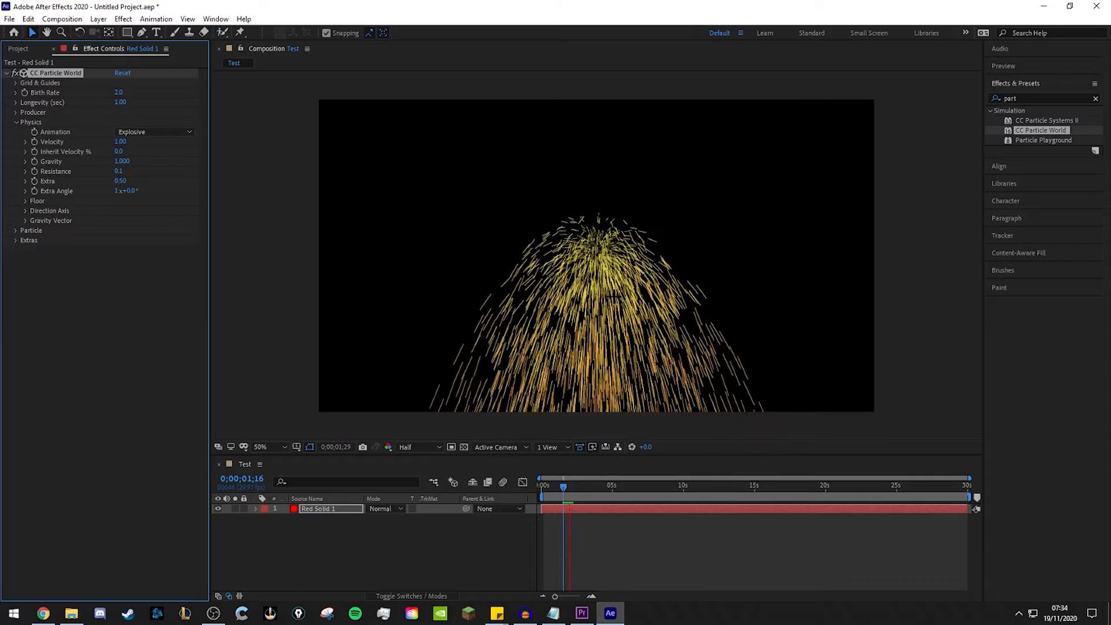
Step: Set the Physics Resistance back to 0
click(121, 171)
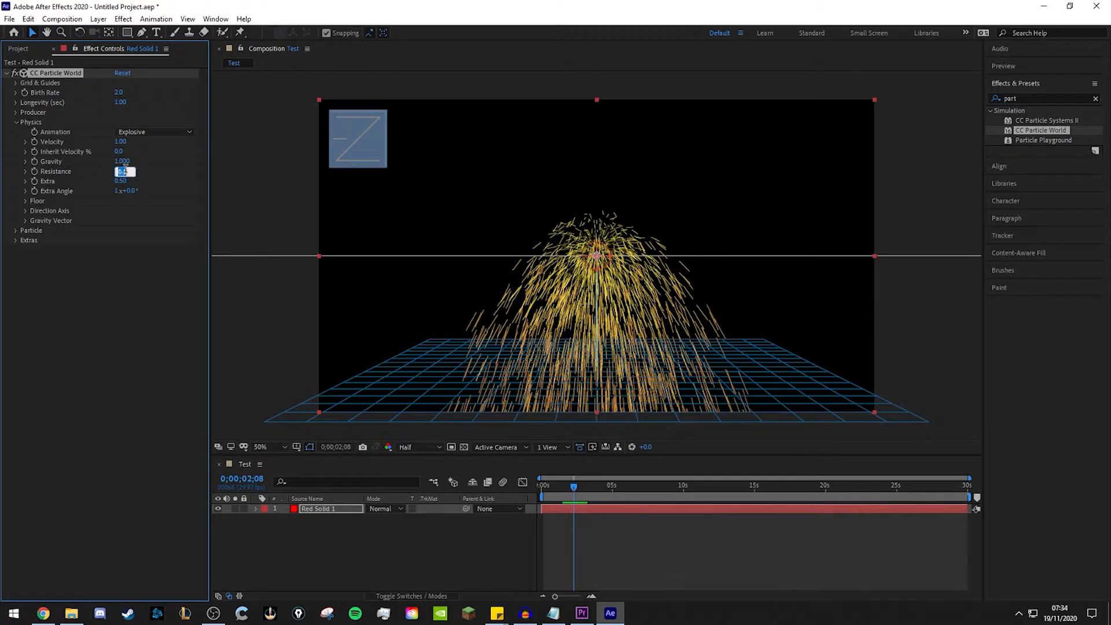
text(0)
key(Return)
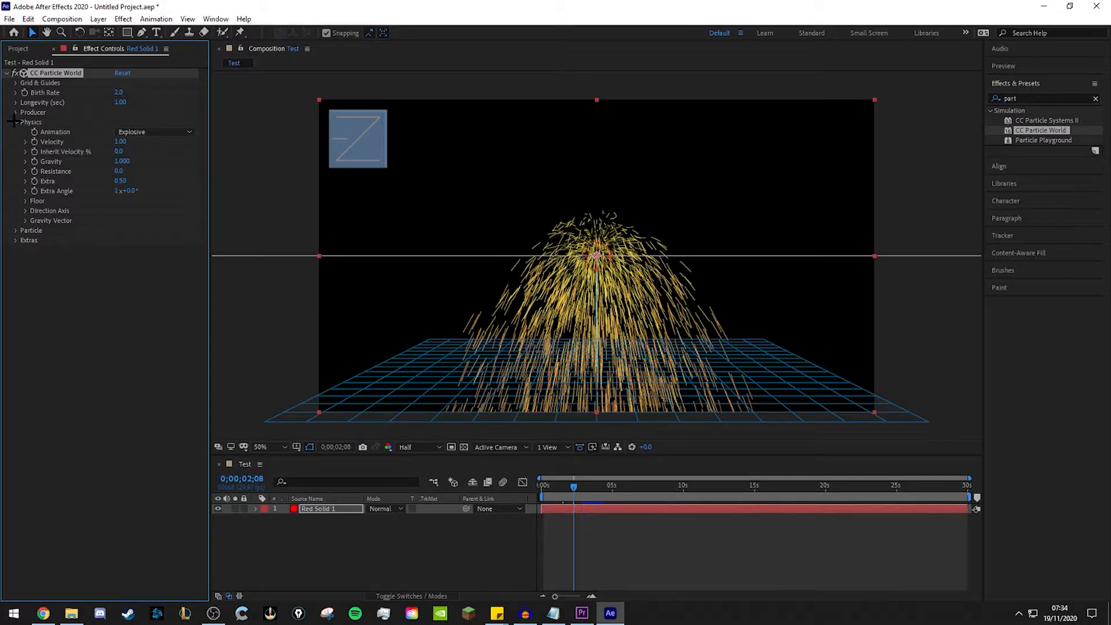
Step: Set the Floor Position in the effect's Physics settings to 0.14
click(26, 201)
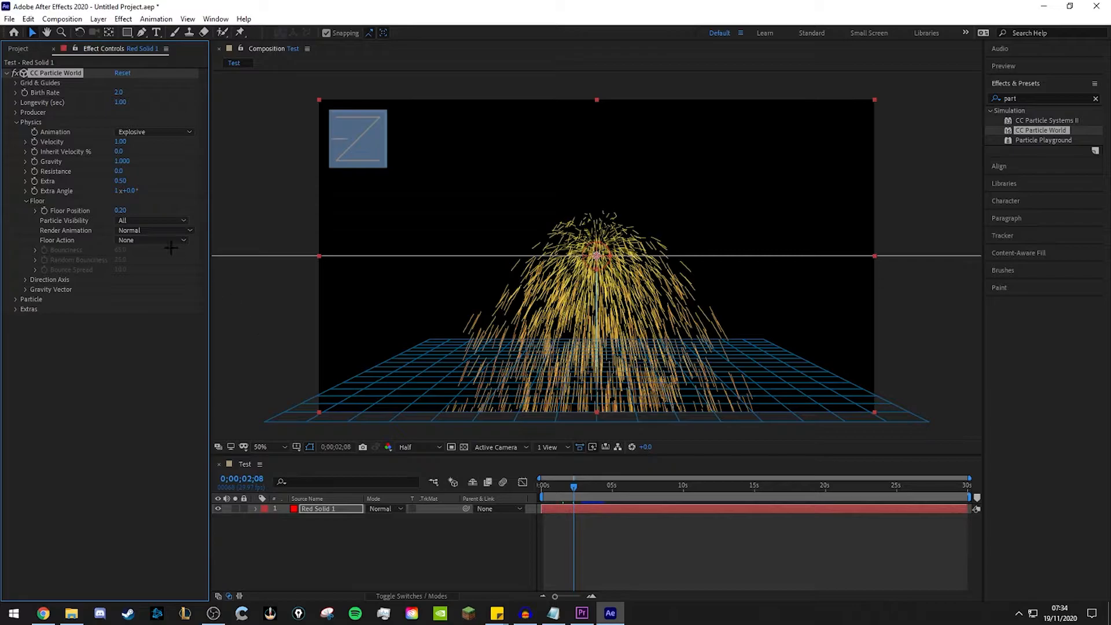
mouse_move(120, 211)
mouse_down()
mouse_move(148, 211)
mouse_move(122, 212)
mouse_up()
Step: Try Above Floor and After Floor as the floor's Particle Visibility, and restore it to All
click(134, 221)
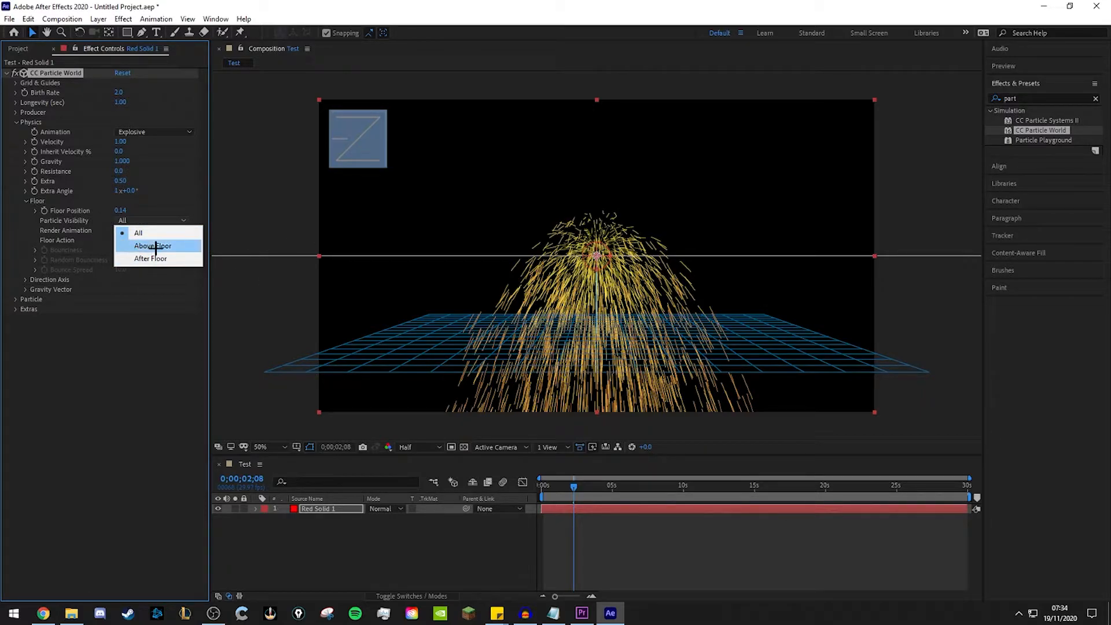
click(151, 245)
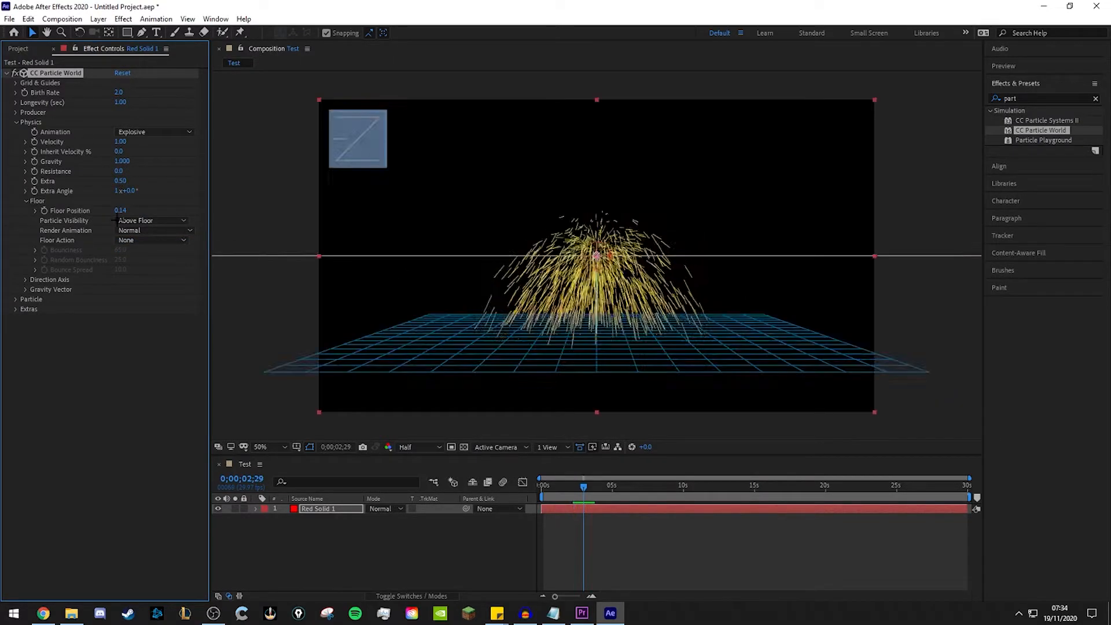
click(149, 223)
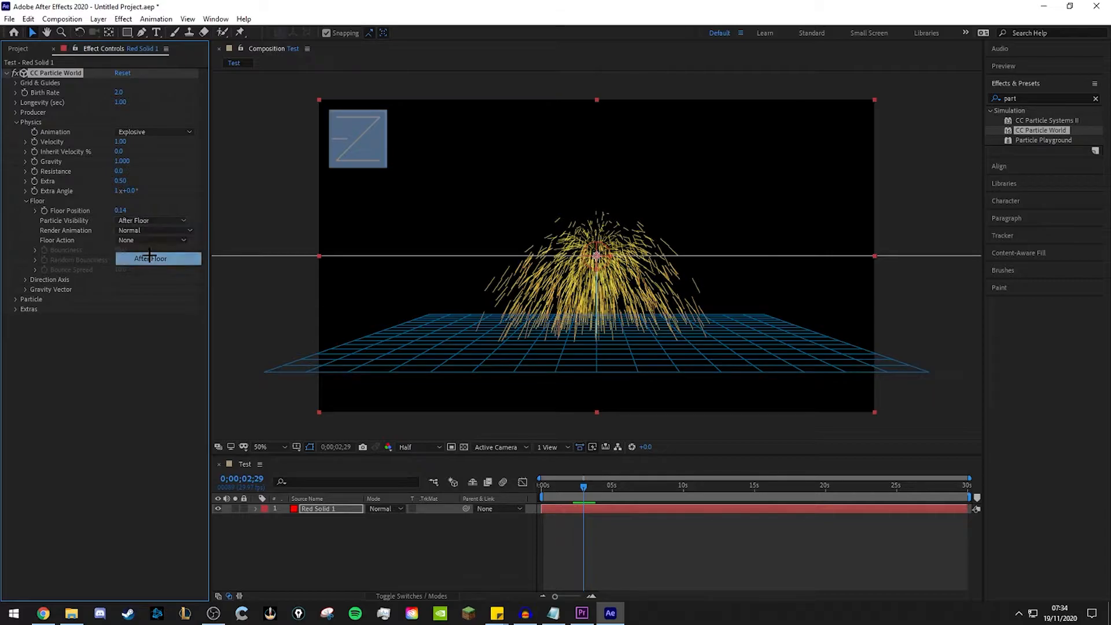
click(151, 256)
click(165, 220)
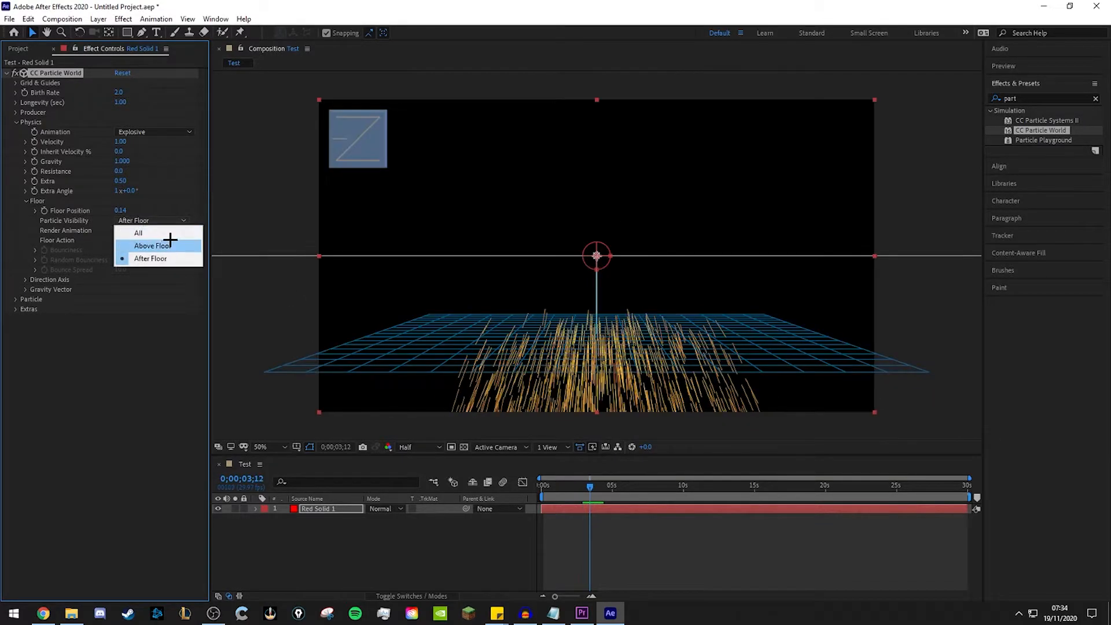
click(168, 232)
Step: Preview the Reflected on Floor and Projected on Floor options of Render Animation, and restore it to Normal
click(153, 231)
click(180, 256)
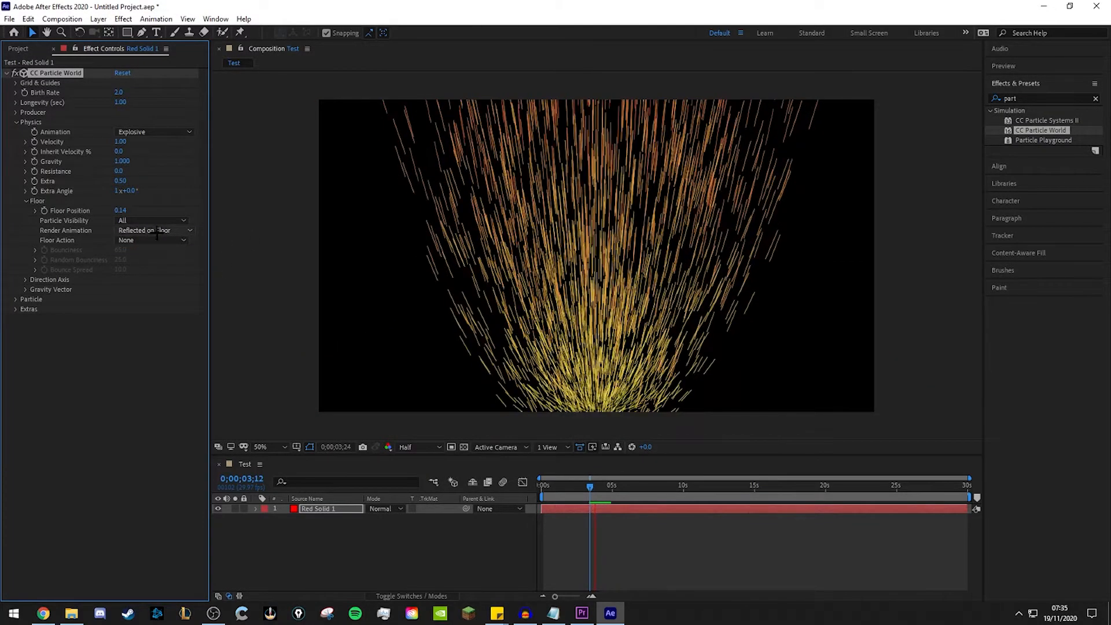
click(155, 230)
click(167, 267)
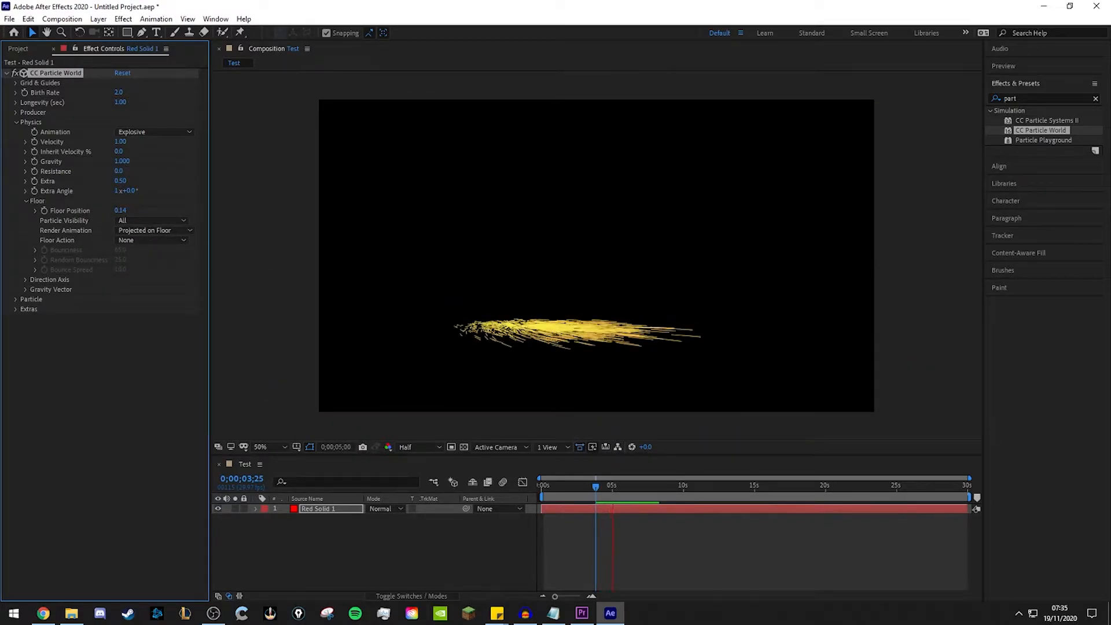
key(space)
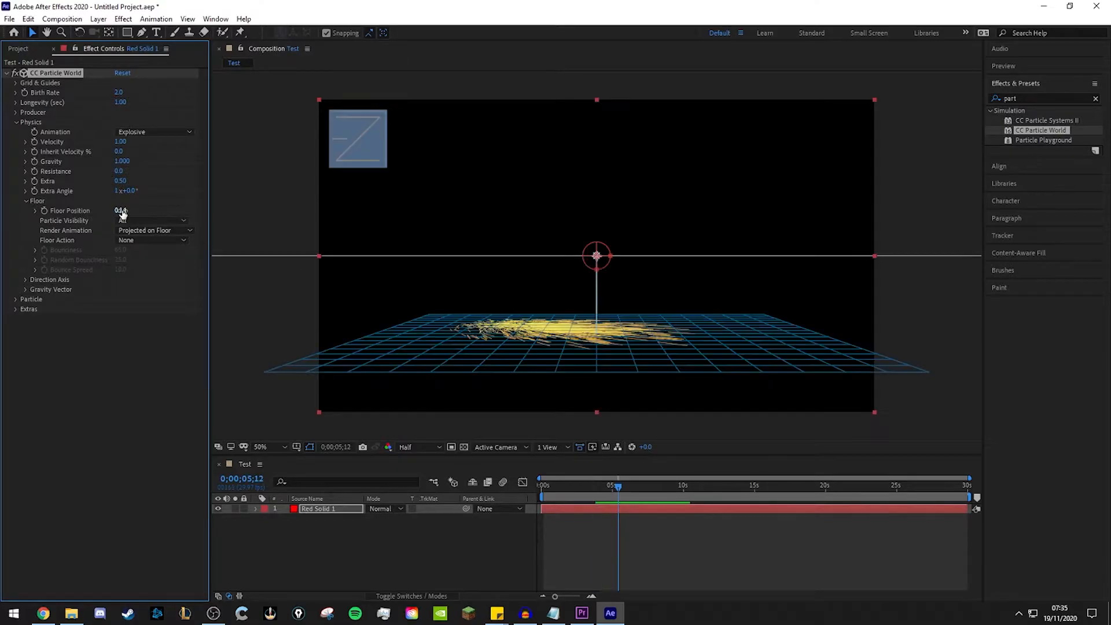
click(155, 231)
click(176, 244)
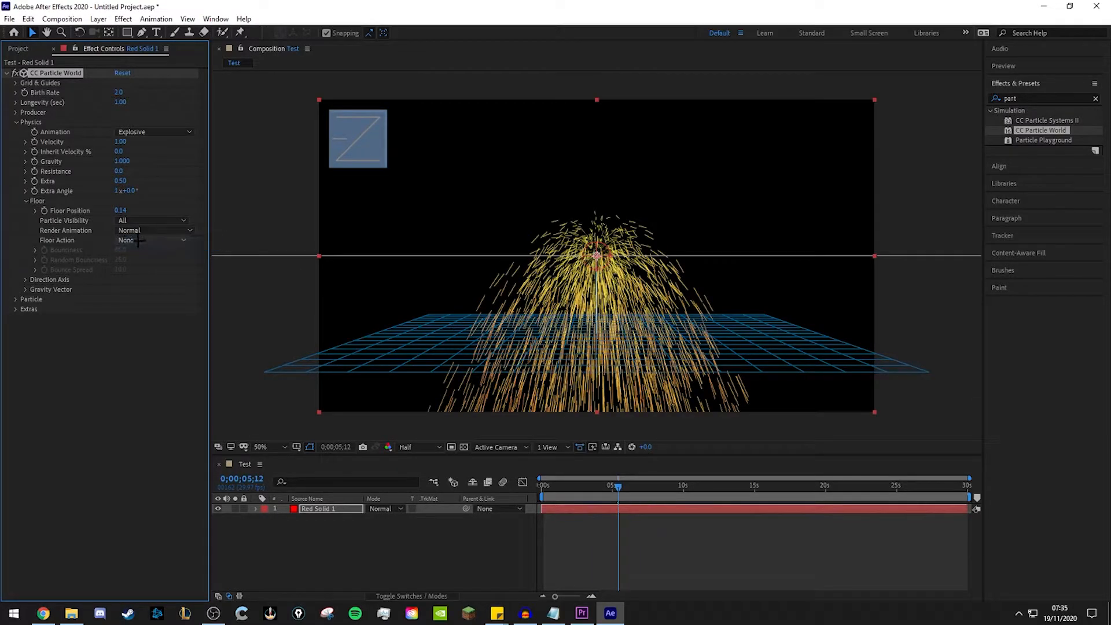
Step: Try Ice and Glue as the Floor Action, previewing the particles with each option
click(139, 241)
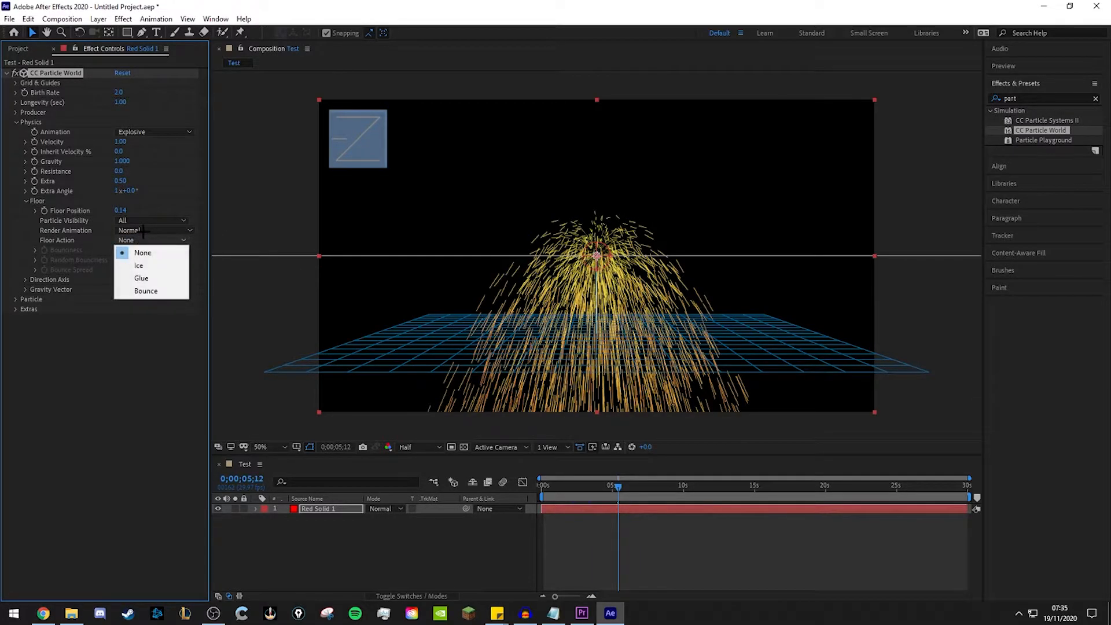
click(142, 264)
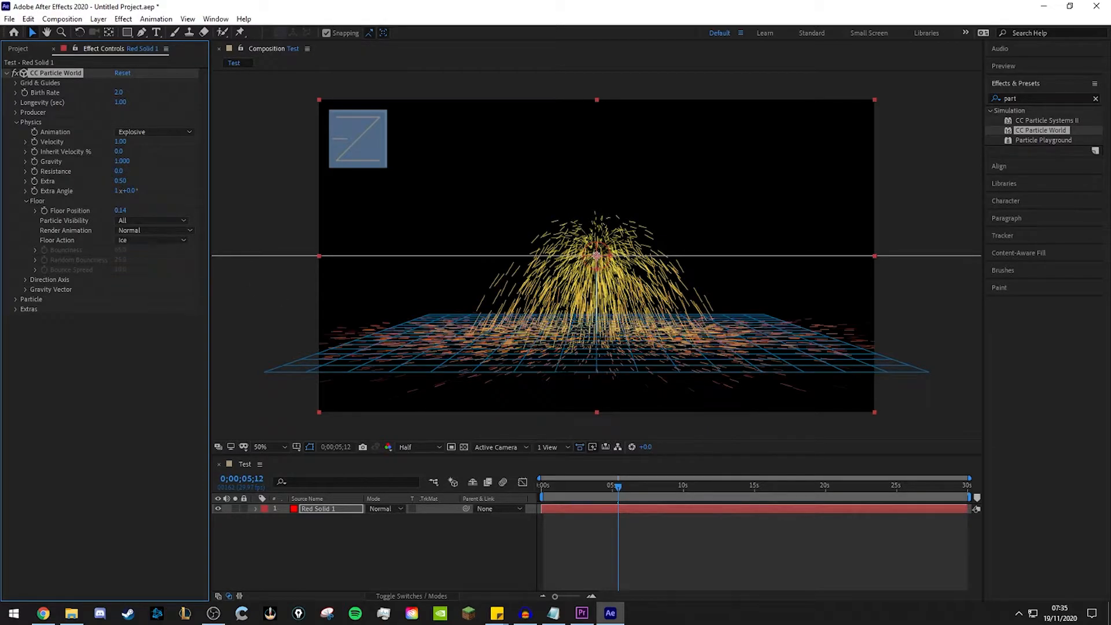
key(space)
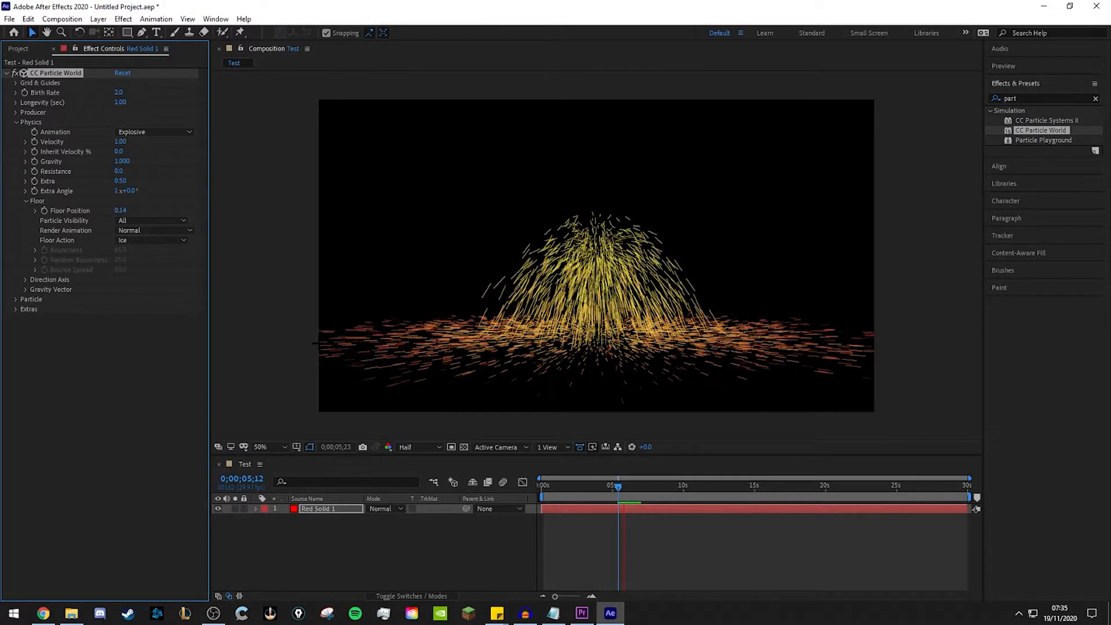
key(space)
click(148, 239)
click(142, 278)
key(space)
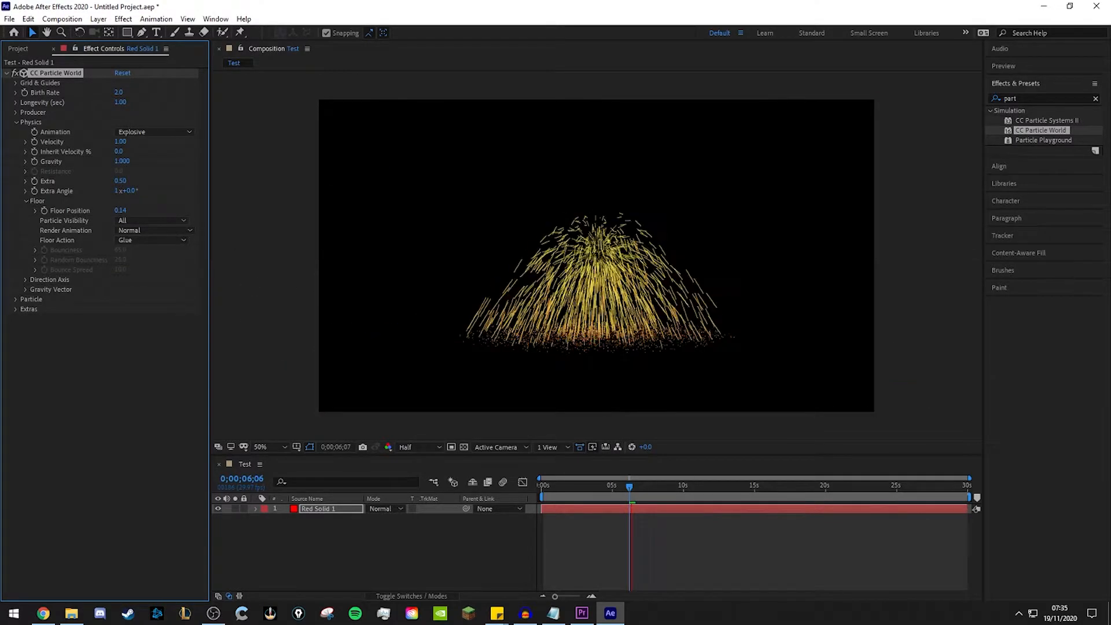
key(space)
Step: Set the Floor Action to Bounce, raise the Bounciness to 100 and preview the particles
click(147, 240)
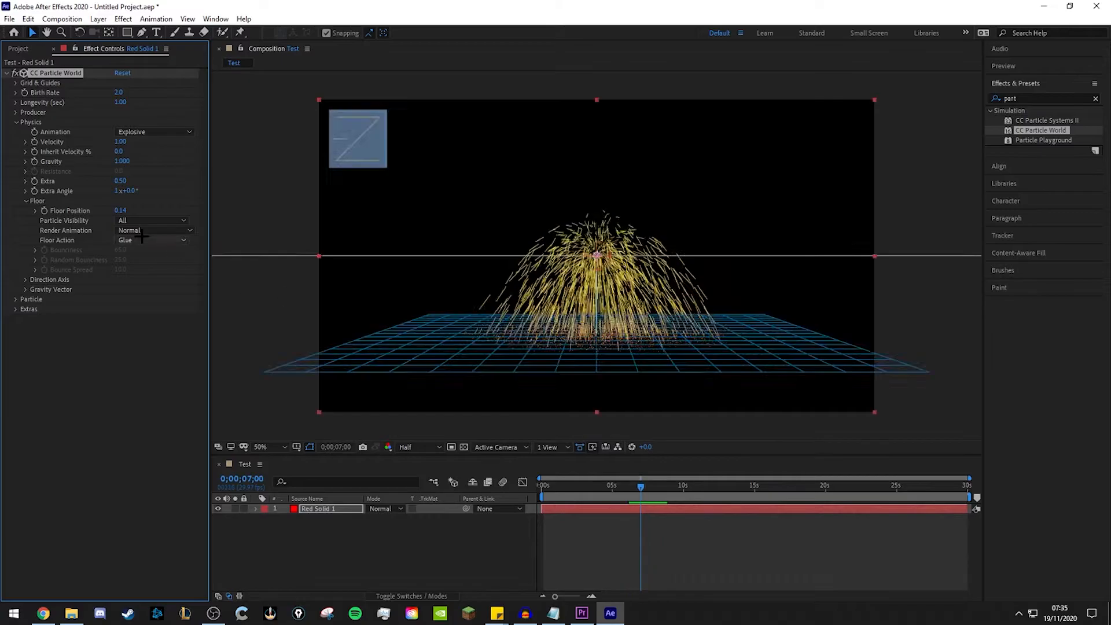
click(146, 291)
key(space)
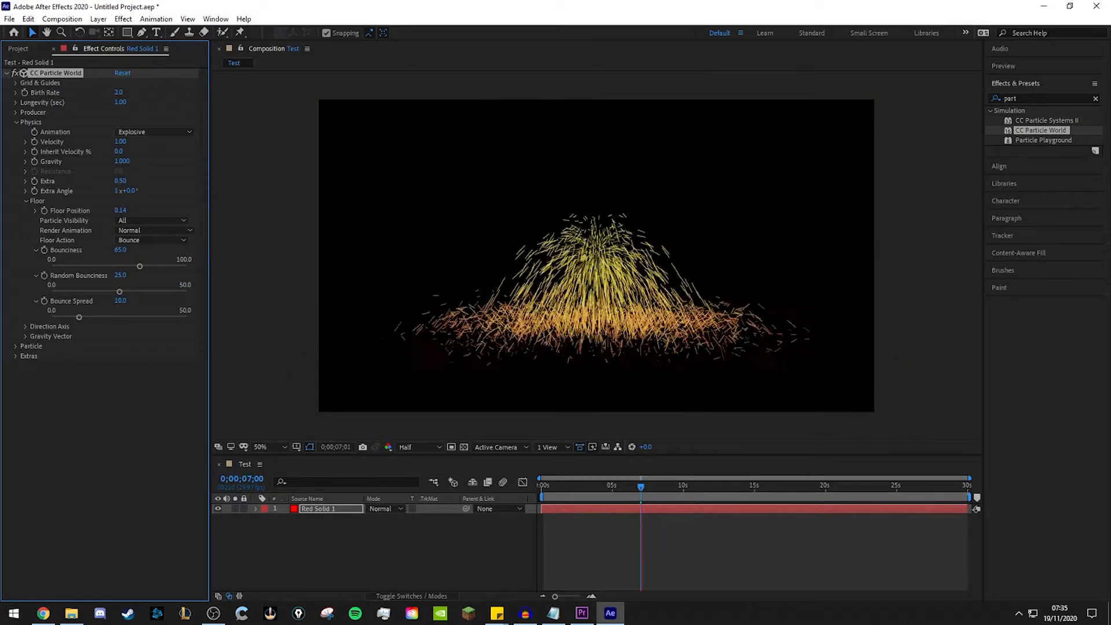
drag(140, 266, 187, 266)
key(space)
Step: Set the Floor Action back to None, preview the particles and collapse the Floor settings
click(149, 240)
click(153, 253)
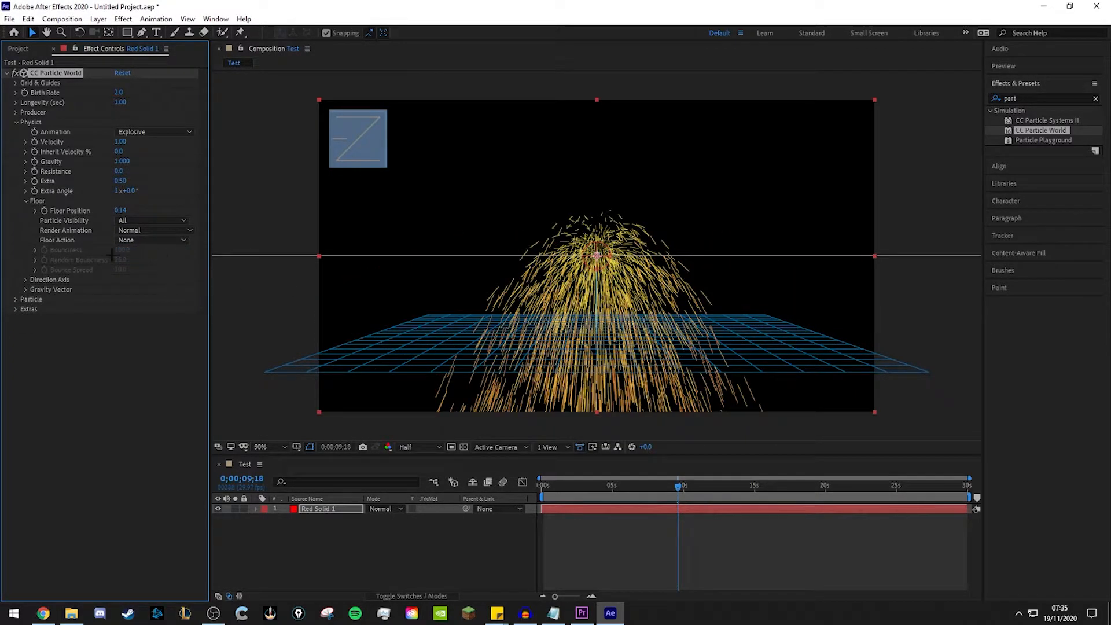
key(space)
key(space)
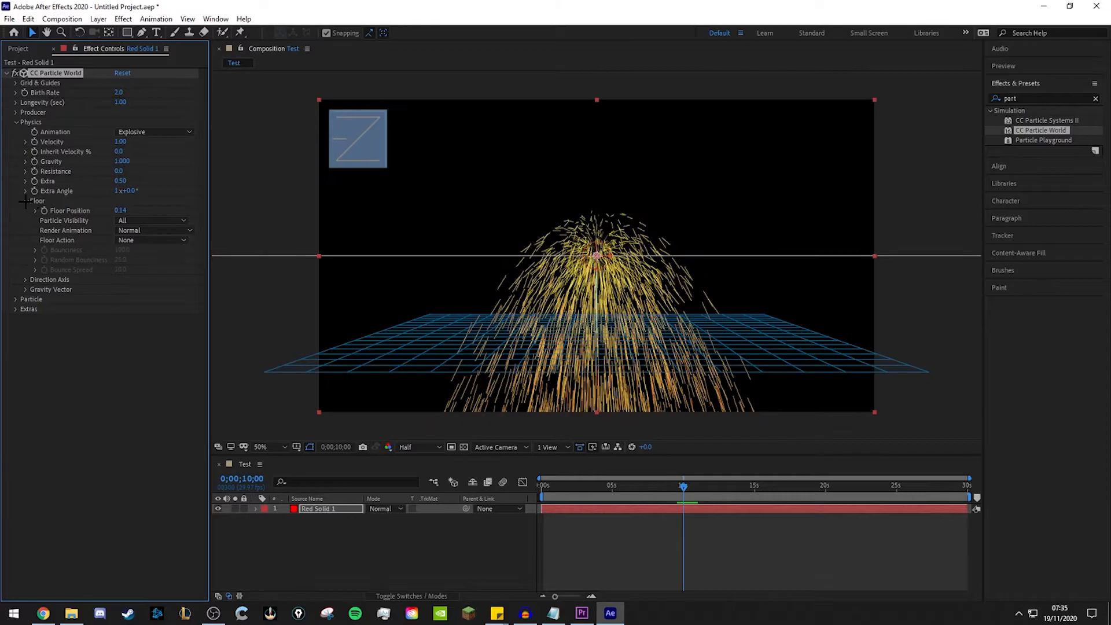
click(26, 201)
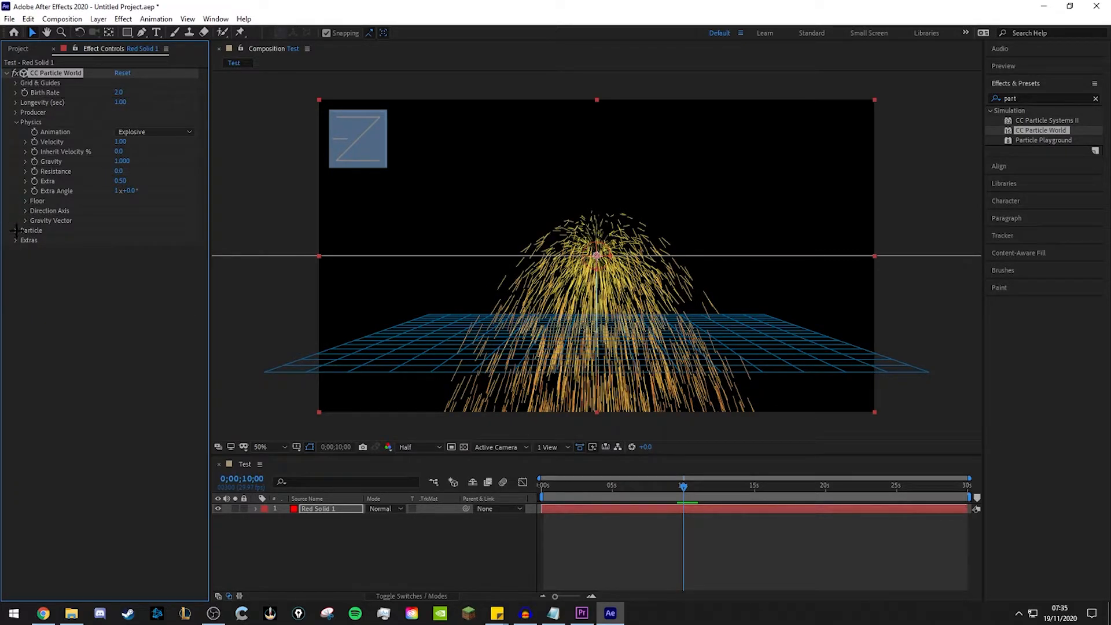
Step: Try Star, Bubble and Cube as the Particle Type to compare the particle shapes
click(16, 230)
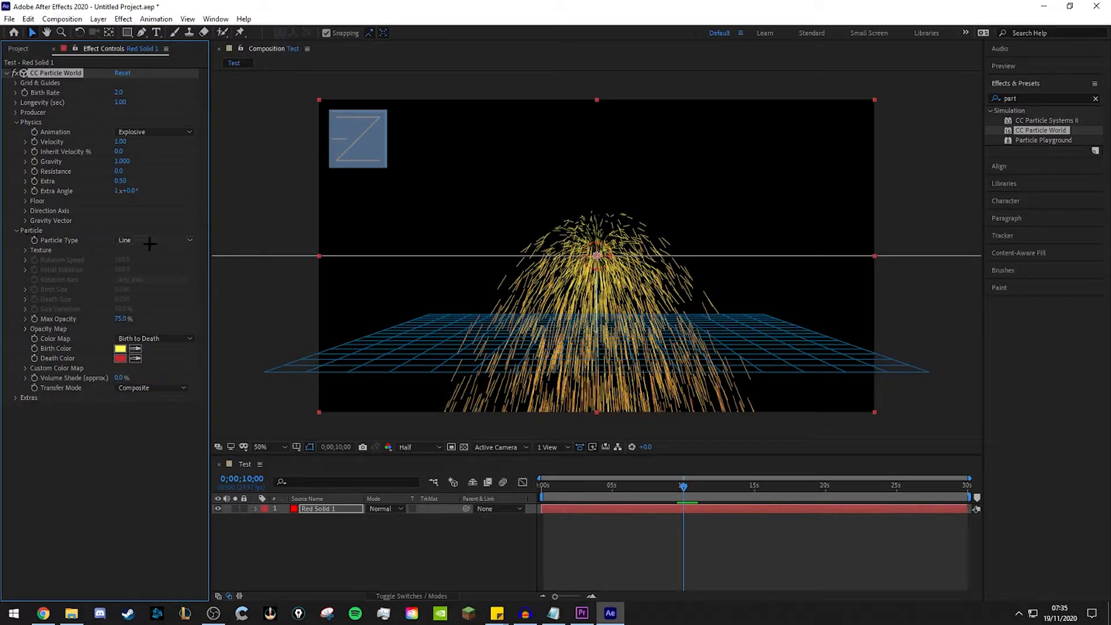
click(150, 241)
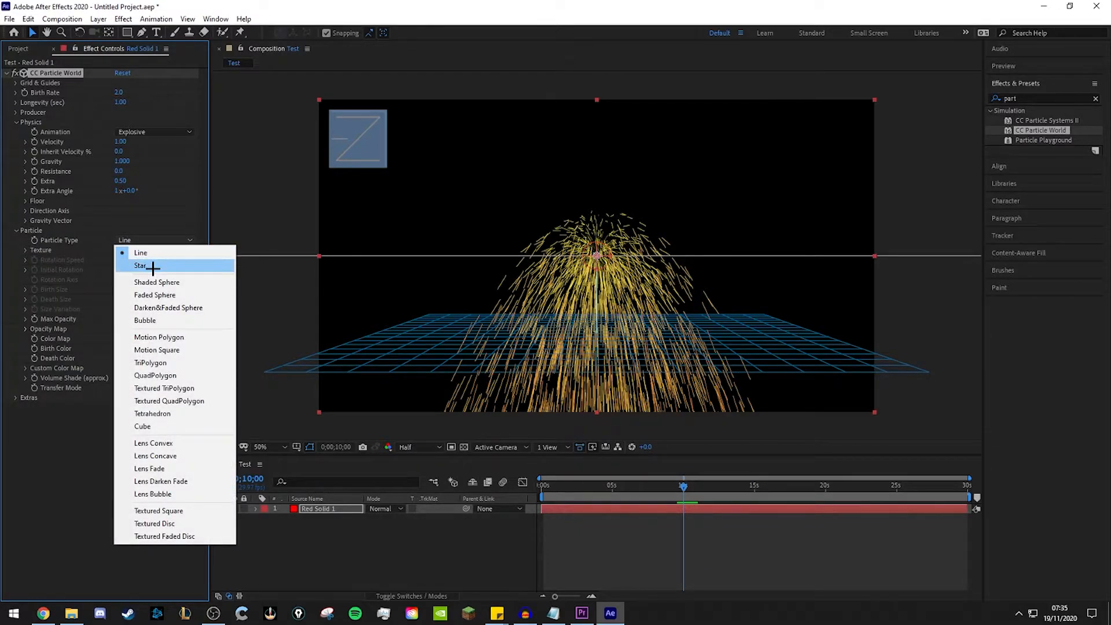
click(152, 266)
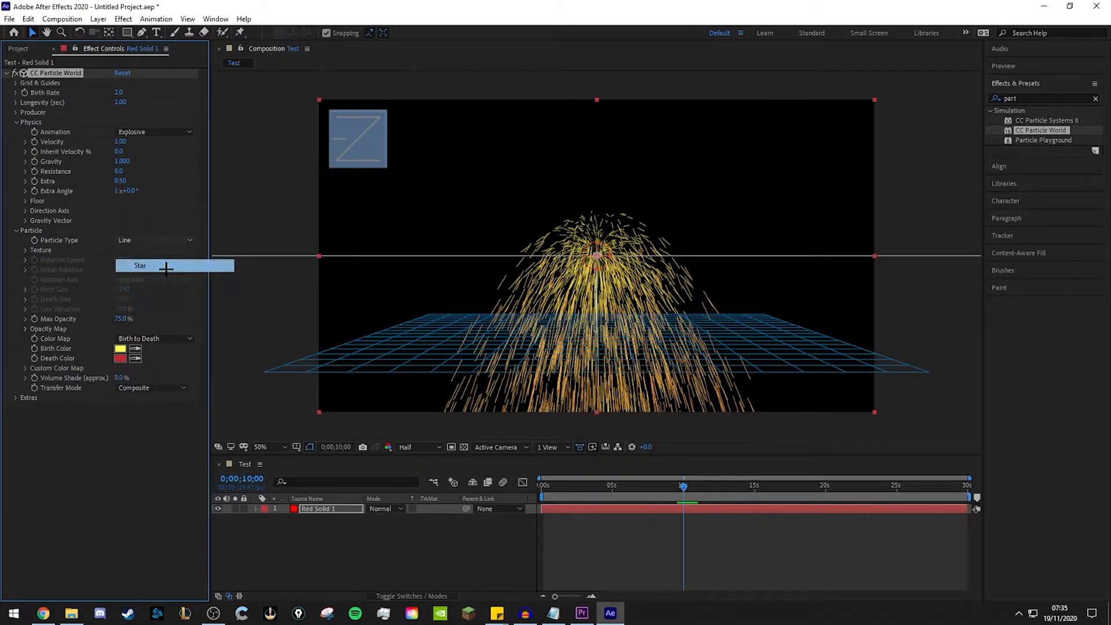
click(152, 241)
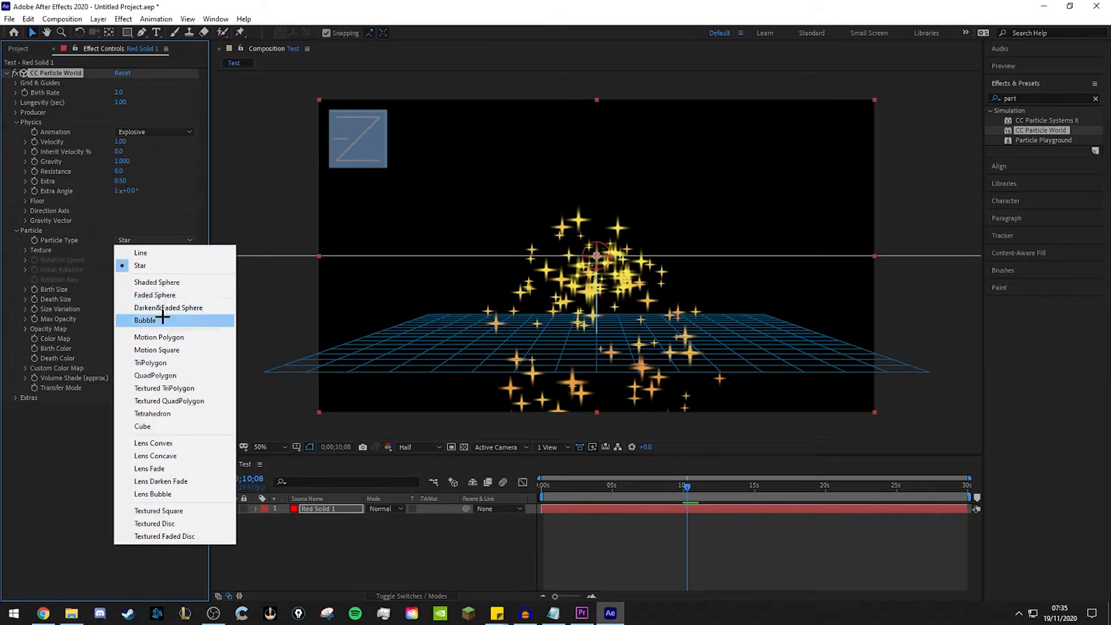
click(162, 317)
click(152, 240)
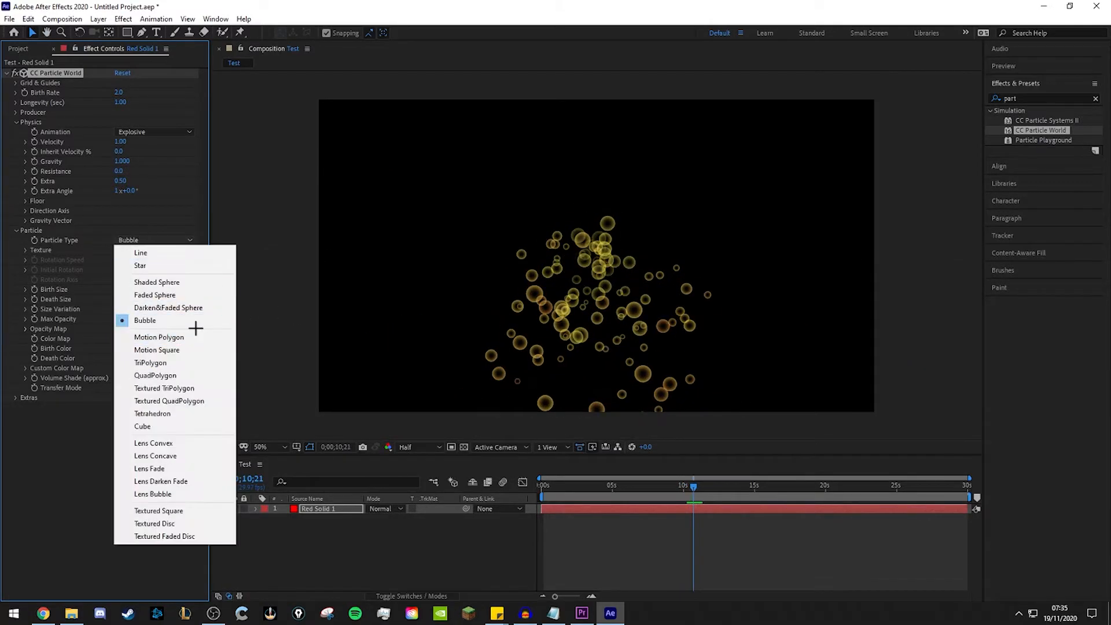
click(173, 427)
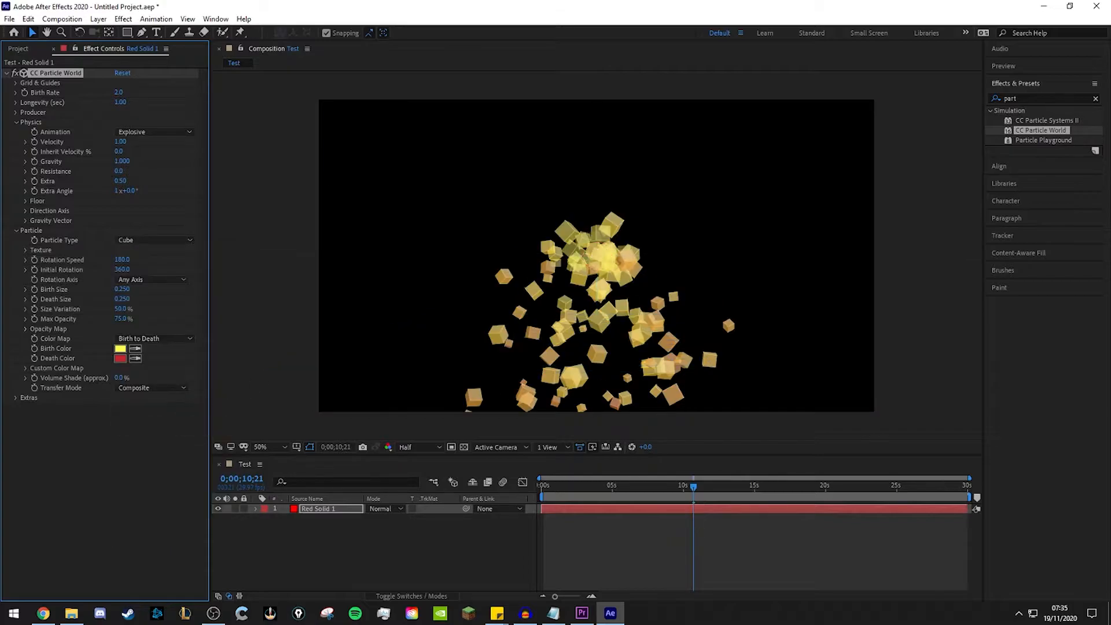
Step: Set the Particle Type to Textured Disc
click(150, 240)
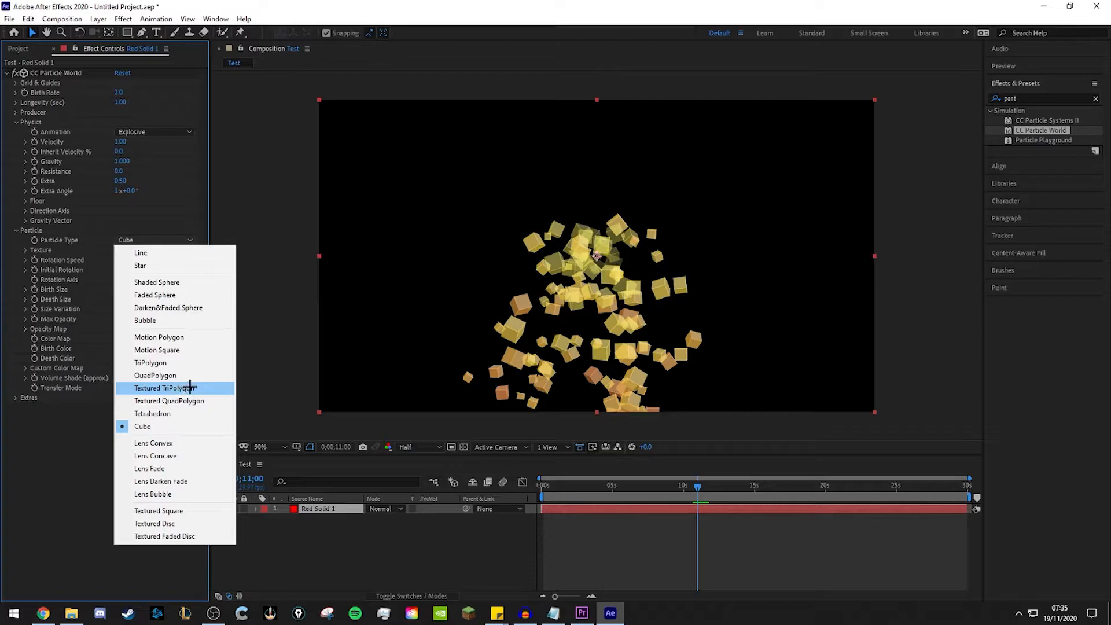
click(190, 524)
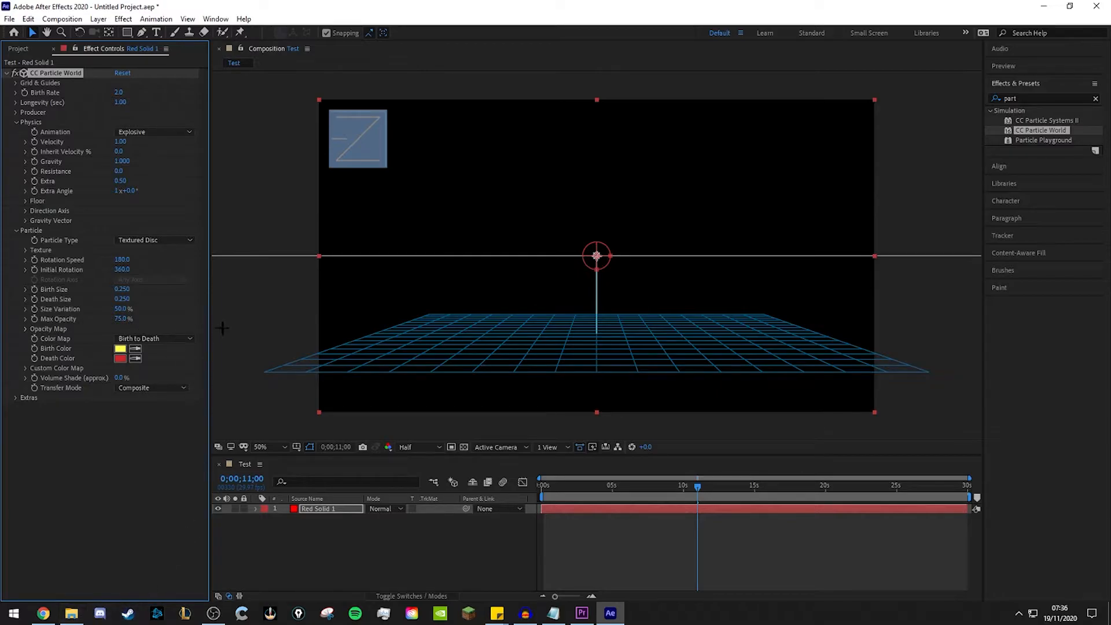
Step: Bring TEst image.png from File Explorer into the Test composition above the red solid and hide the image layer
click(72, 614)
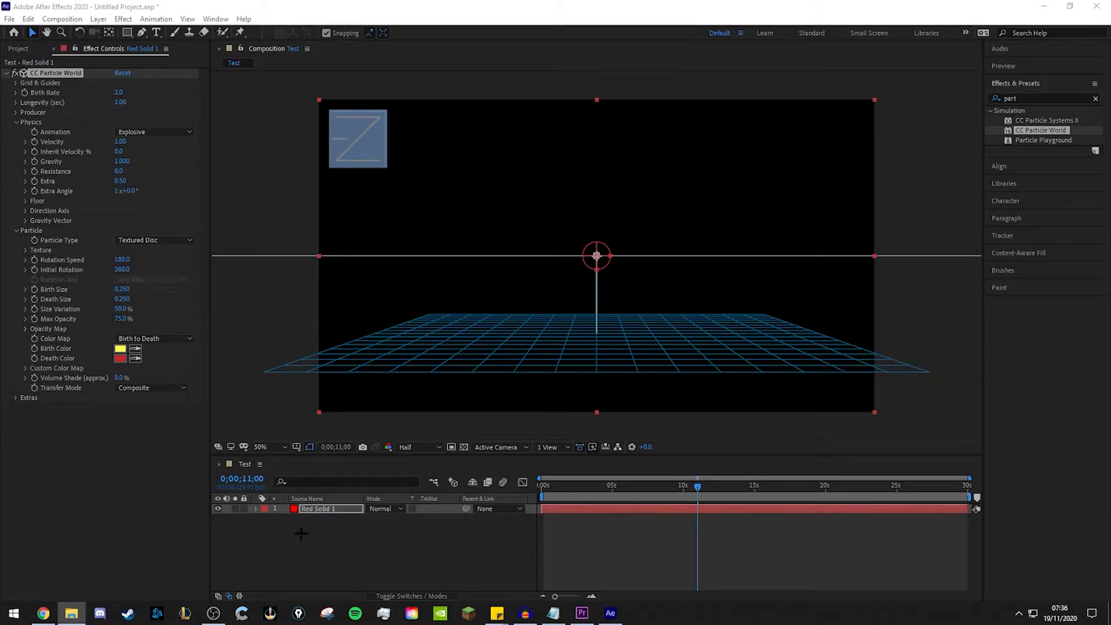
click(124, 308)
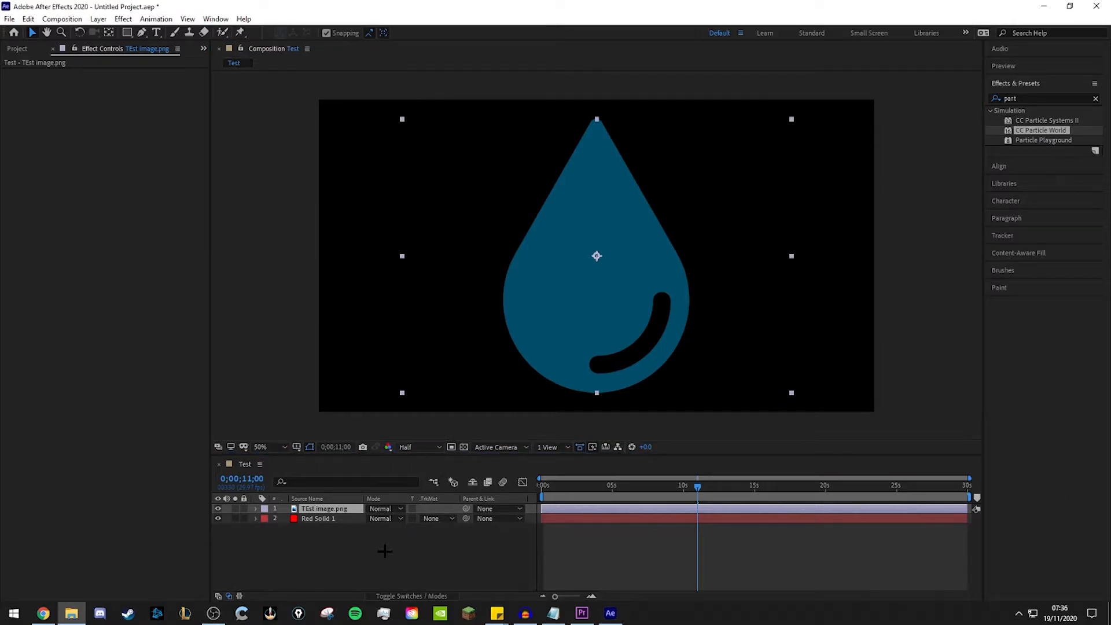
click(318, 519)
click(313, 499)
click(320, 509)
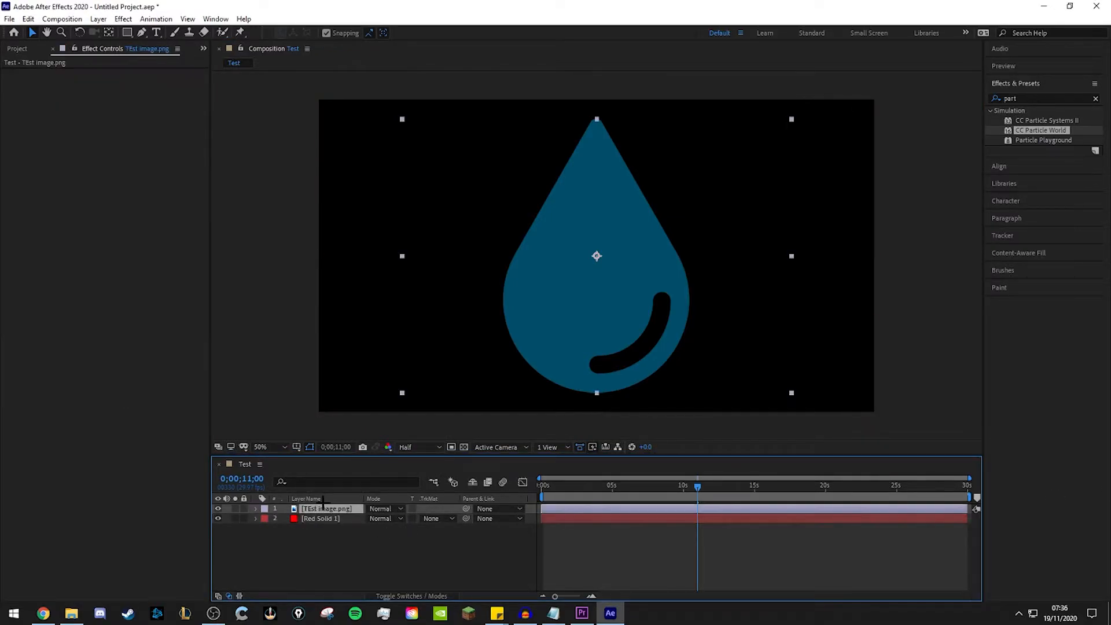
click(218, 509)
Step: Set the particle Texture Layer of Red Solid 1 to TEst image.png, keeping the Textured Disc type, and preview the particles
click(321, 519)
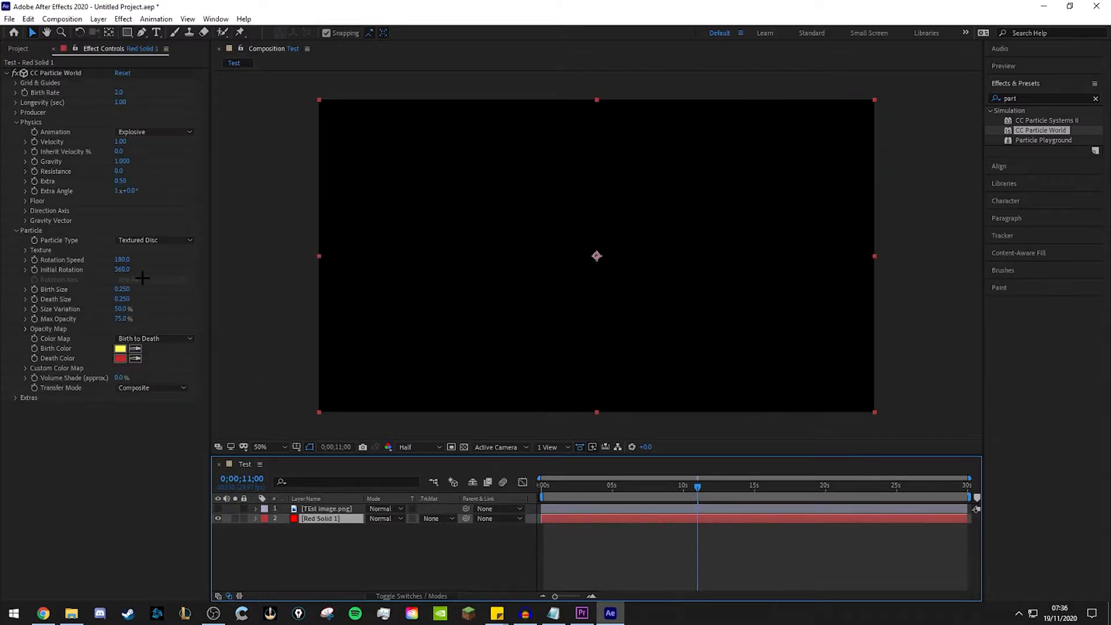
click(26, 250)
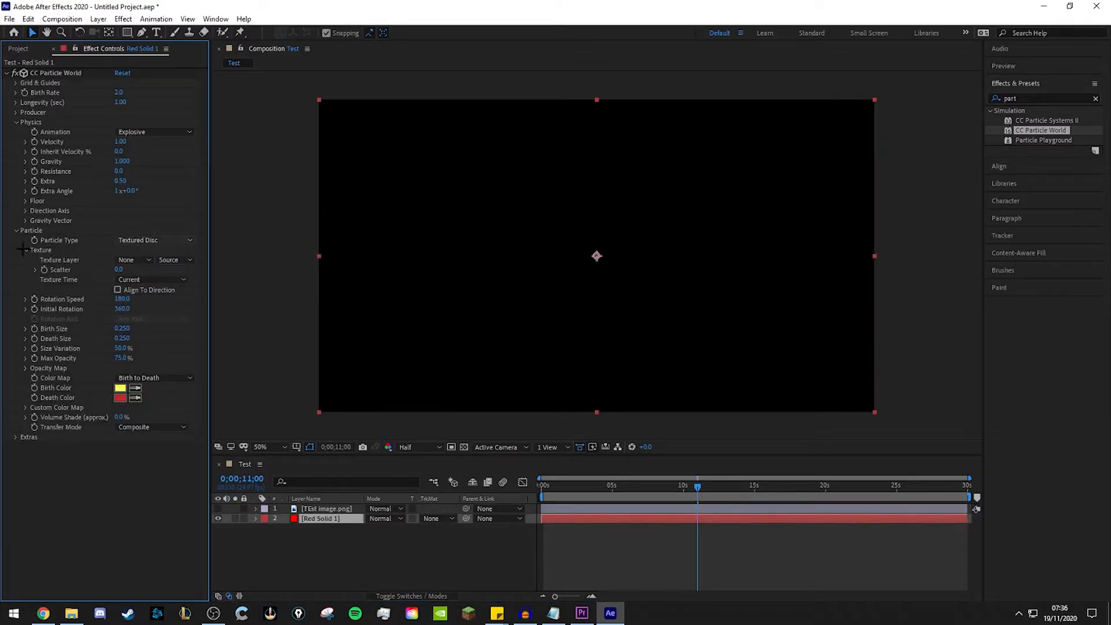
click(146, 240)
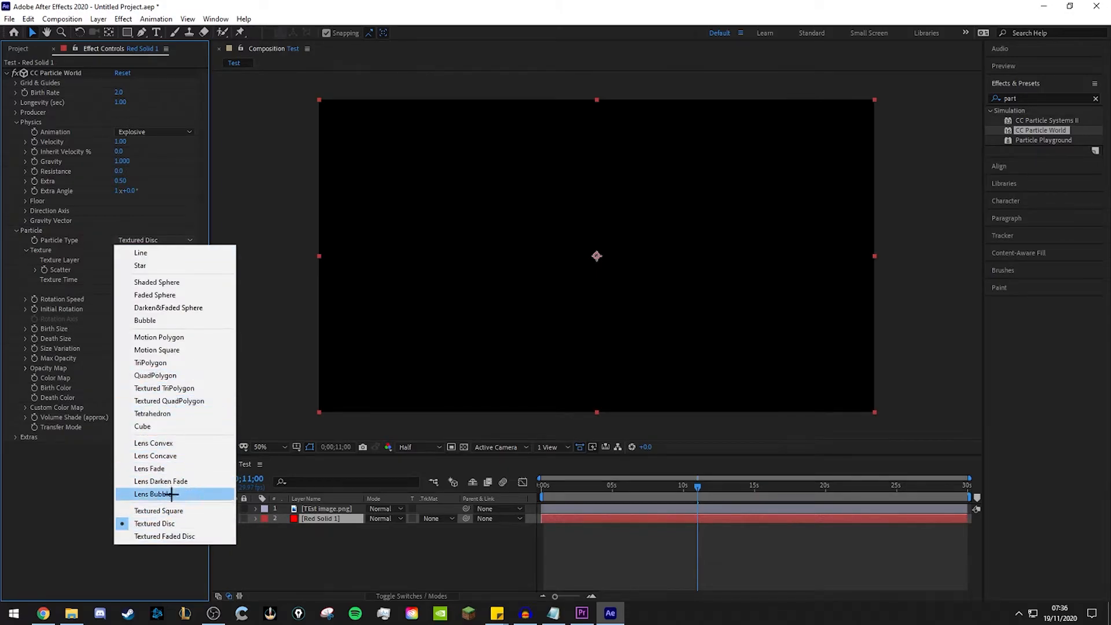
click(154, 524)
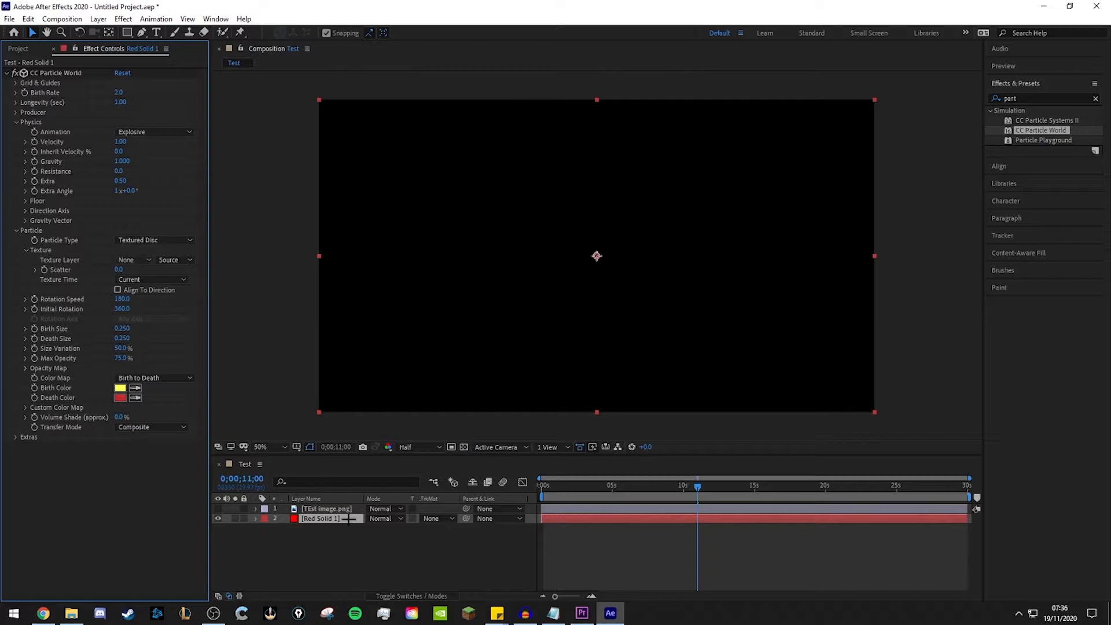
click(134, 260)
click(163, 289)
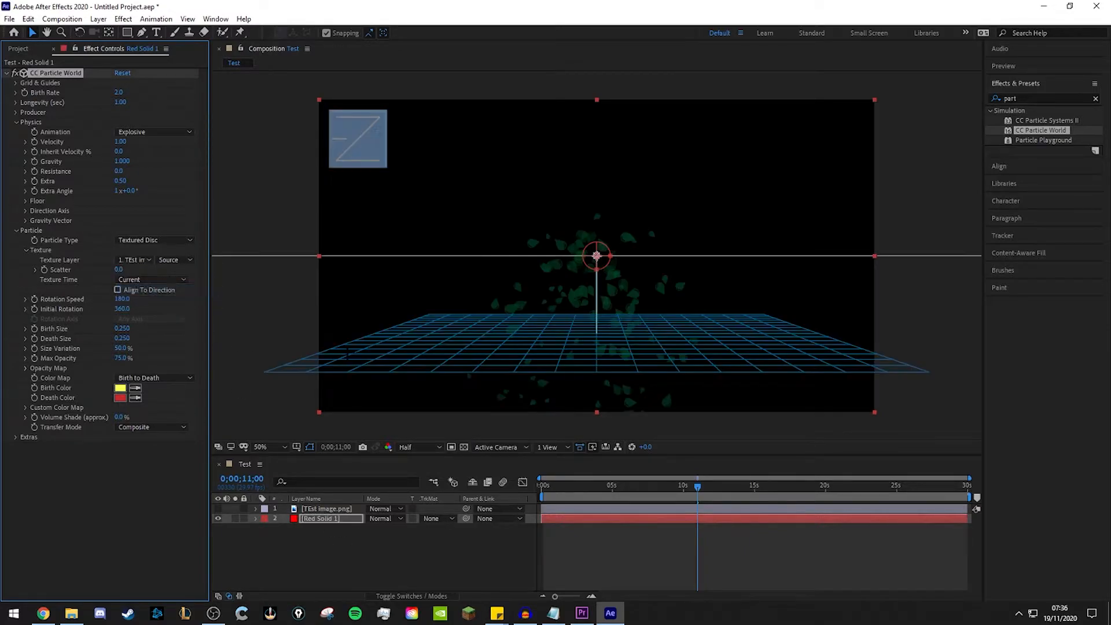
key(space)
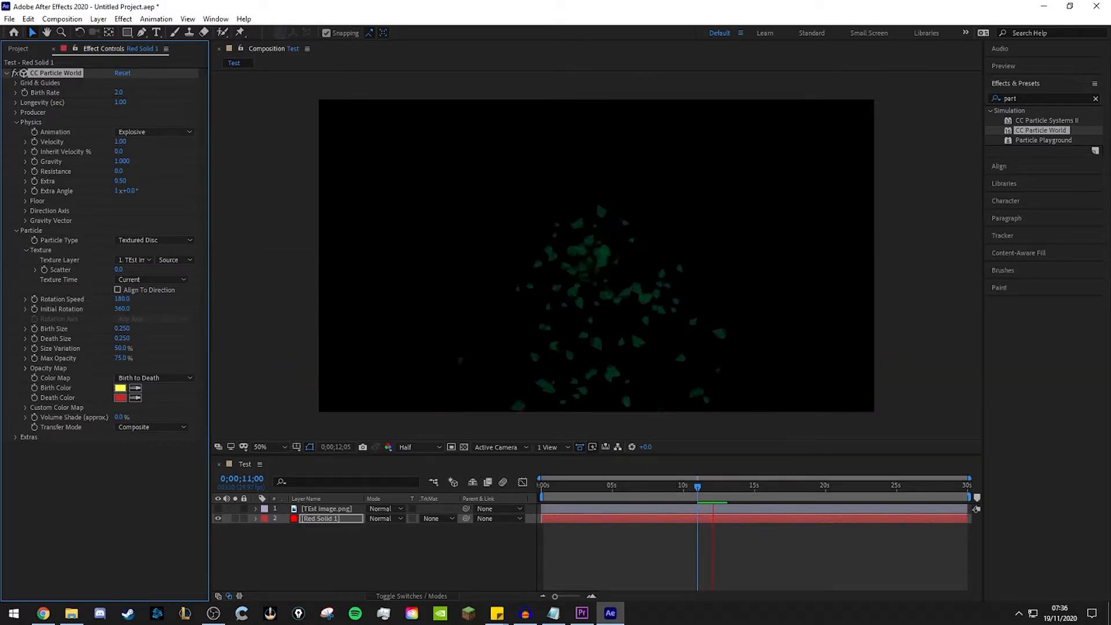
Step: Stop the preview, clear the Texture Layer to None and set the Particle Type to Lens Bubble
key(space)
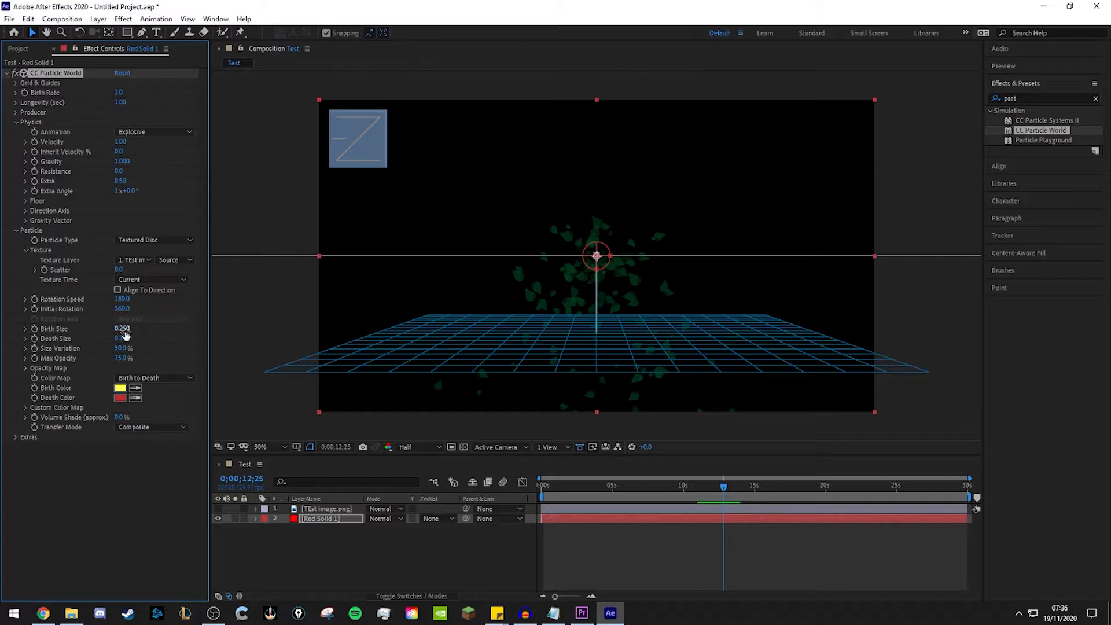
click(134, 260)
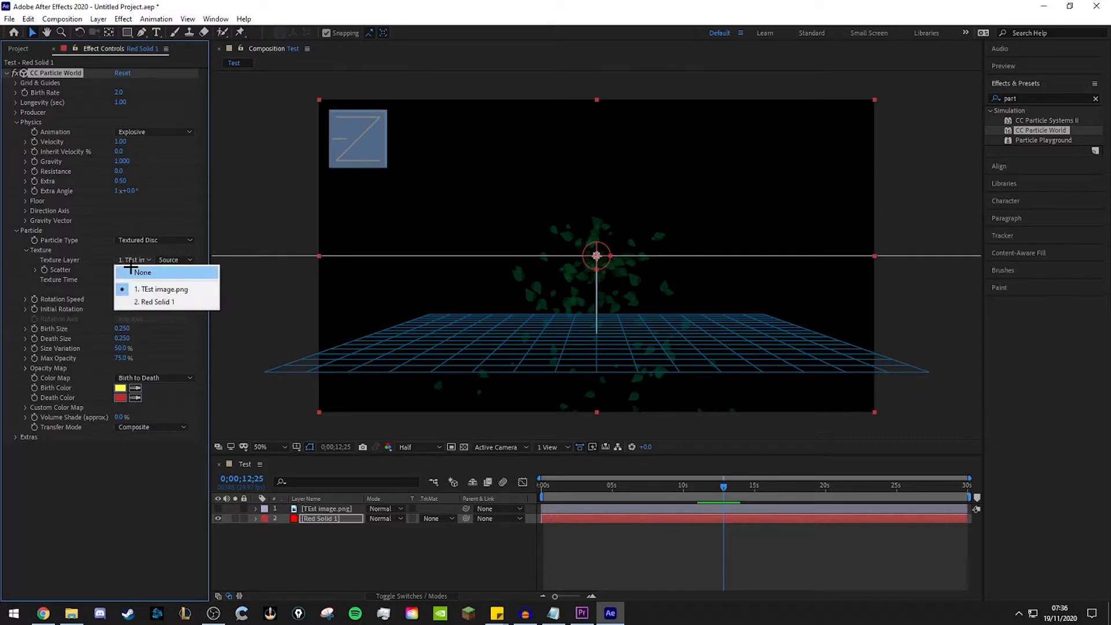
click(139, 272)
click(152, 240)
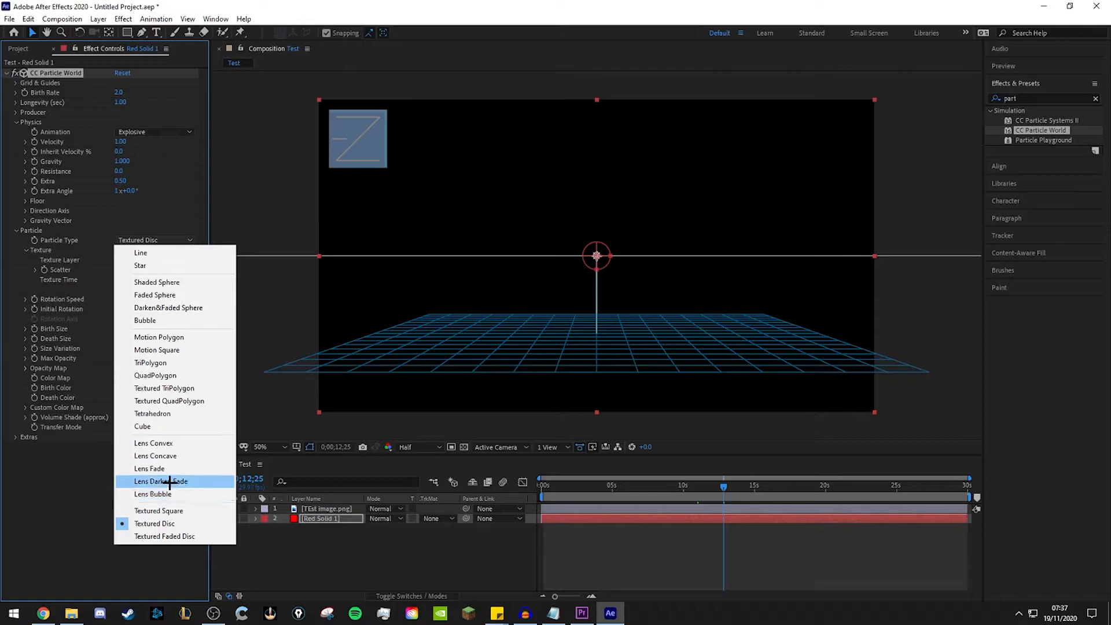
click(157, 494)
Step: Delete the TEst image.png layer from the Test composition and preview the lens bubbles from the start
click(305, 543)
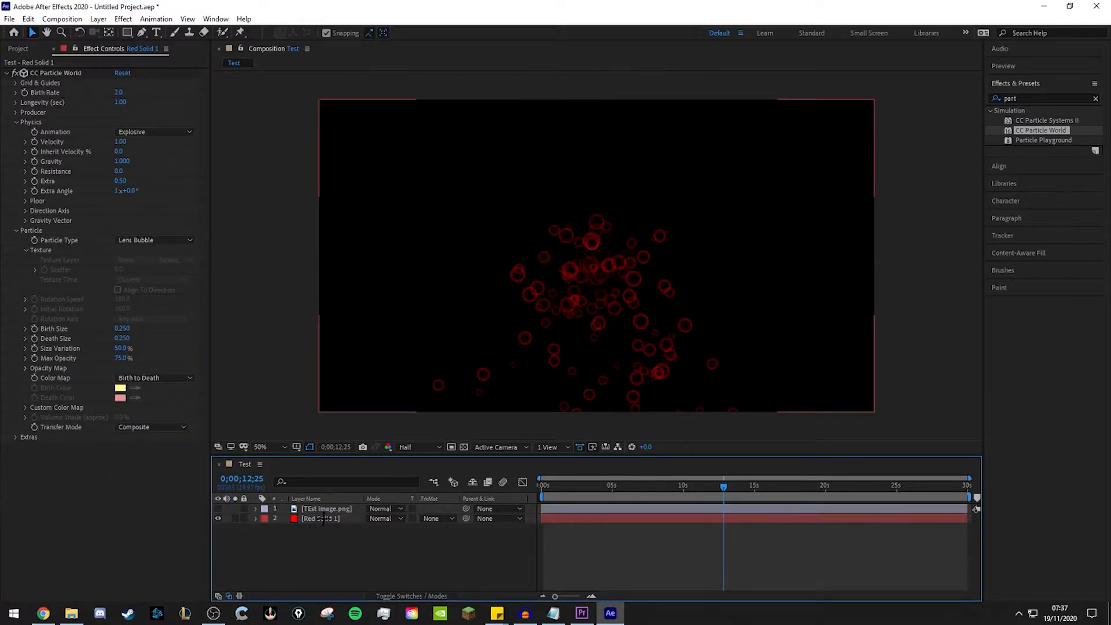
click(307, 508)
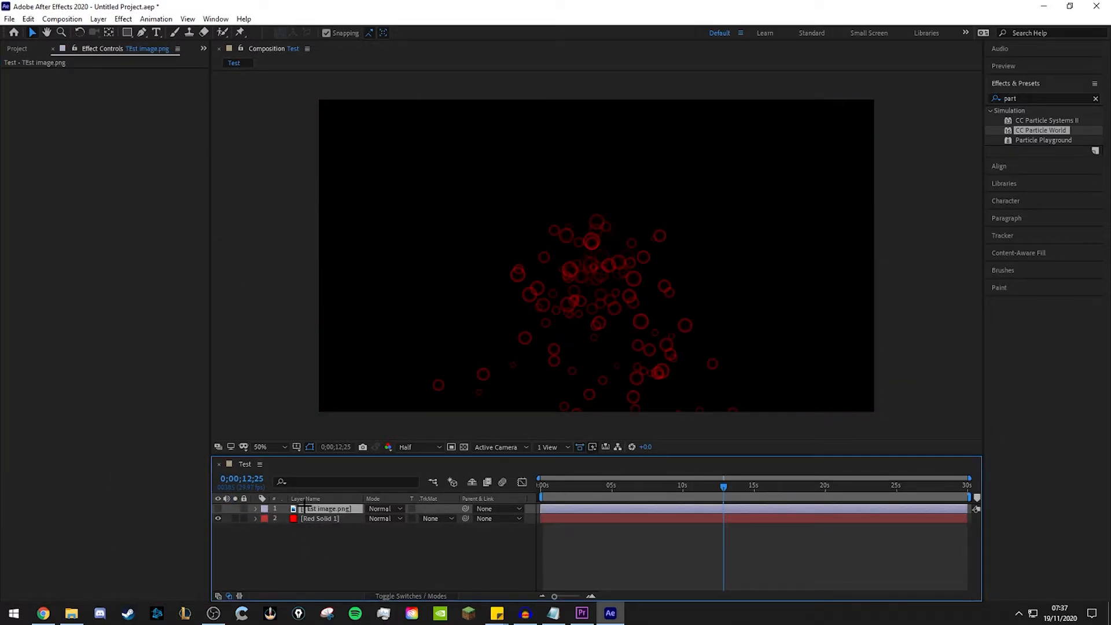
key(Delete)
drag(555, 484, 529, 492)
key(space)
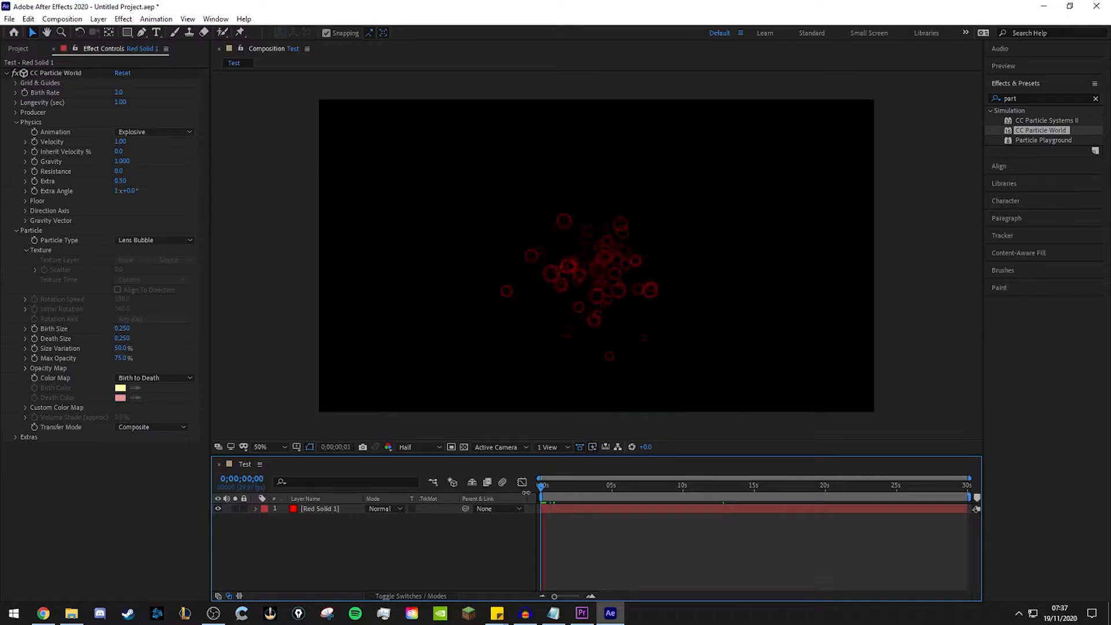
key(space)
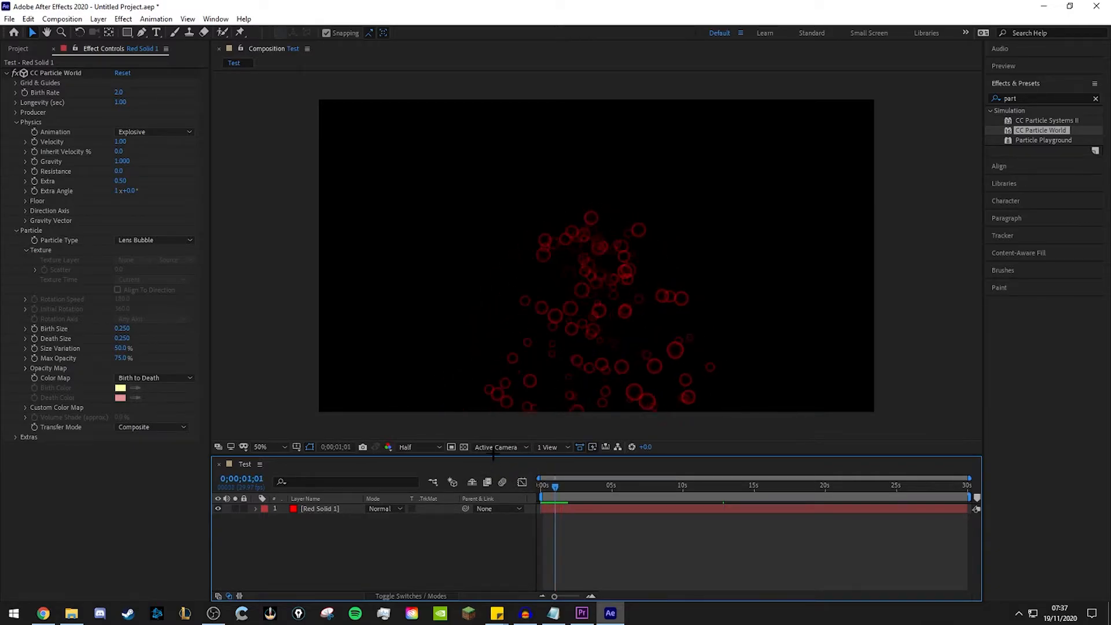
Step: Change the color of Red Solid 1 to cyan (00FFF0) in its Solid Settings and preview the recolored particles
click(332, 508)
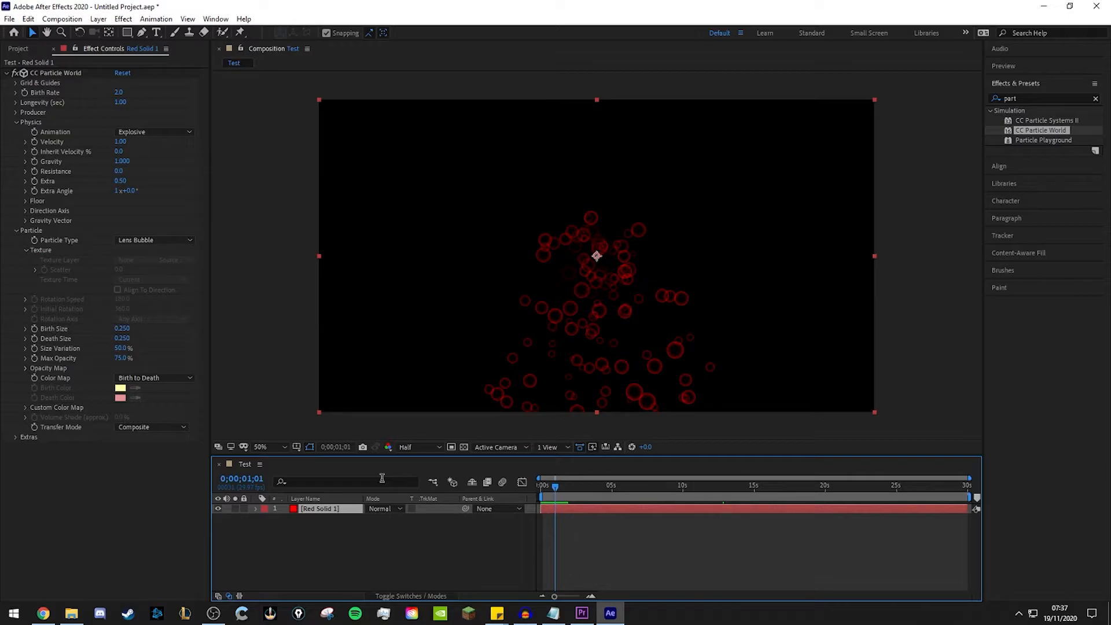
key(ctrl+shift+y)
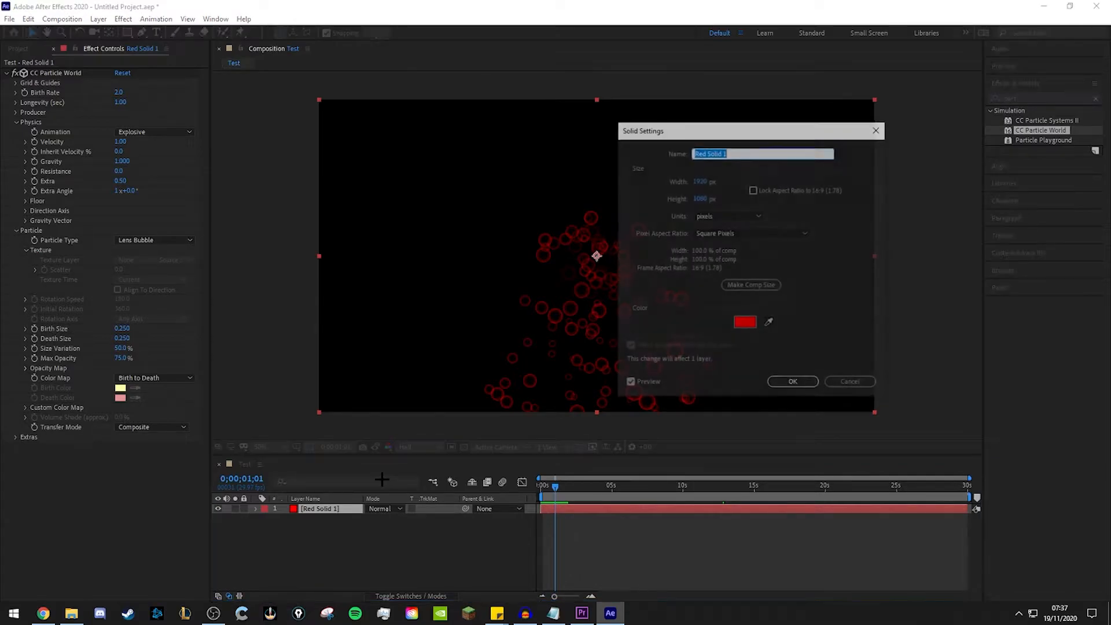
click(745, 323)
mouse_move(880, 197)
mouse_down()
mouse_move(880, 228)
mouse_move(881, 183)
mouse_move(880, 261)
mouse_move(880, 188)
mouse_move(880, 212)
mouse_up()
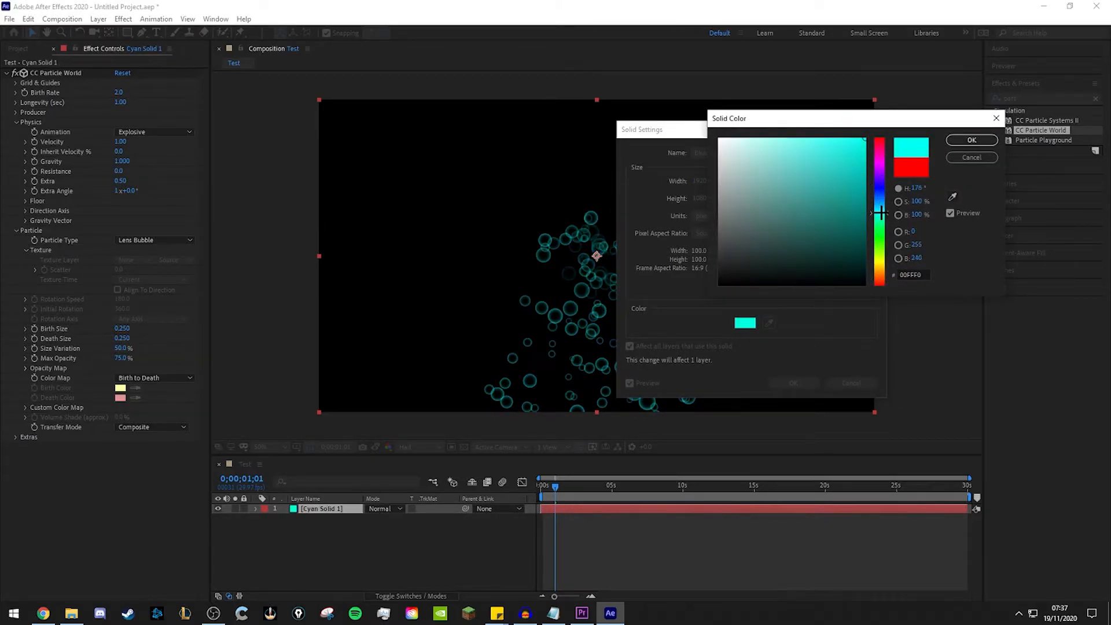
click(977, 140)
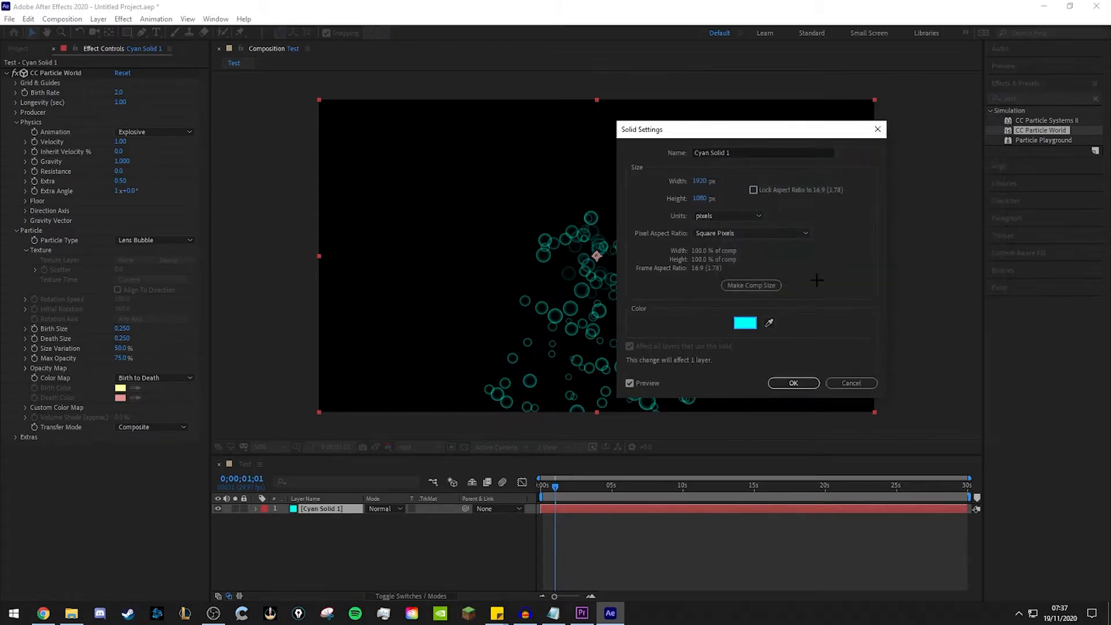
click(794, 383)
key(space)
key(space)
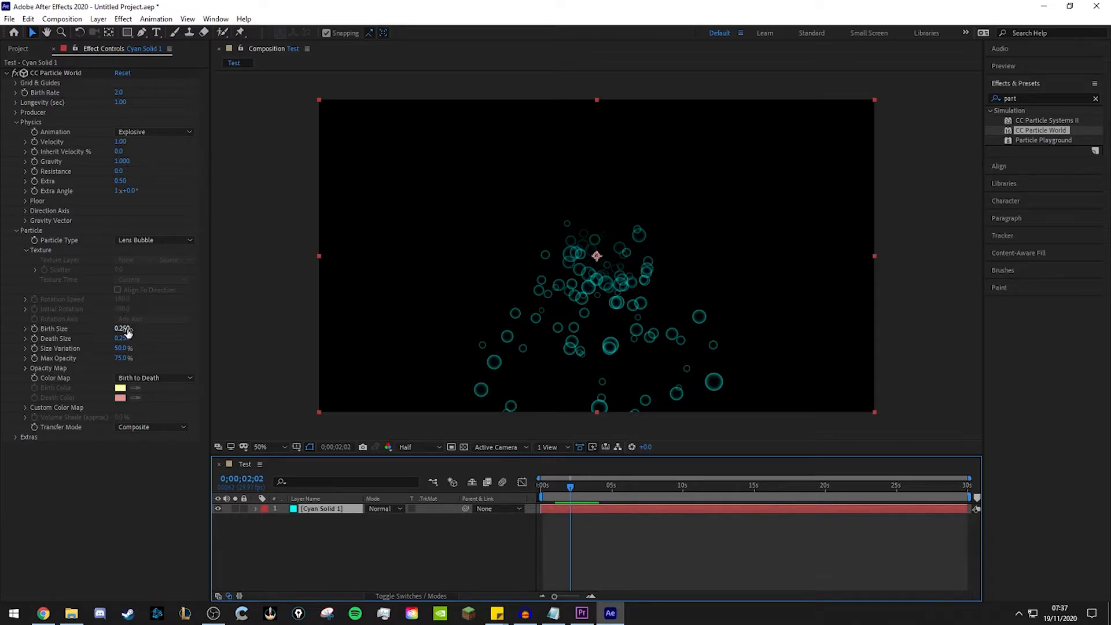
Step: Set the particle Birth Size to 0.830 and Death Size to 0.050, and preview from the start
drag(123, 333, 558, 470)
click(548, 485)
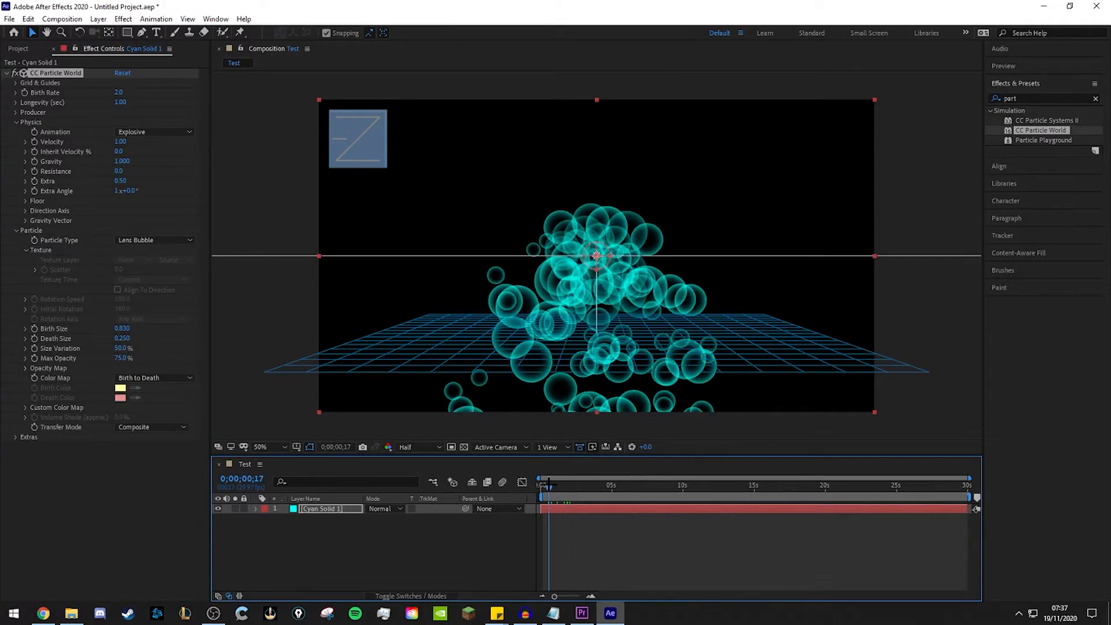
drag(122, 338, 113, 342)
click(540, 485)
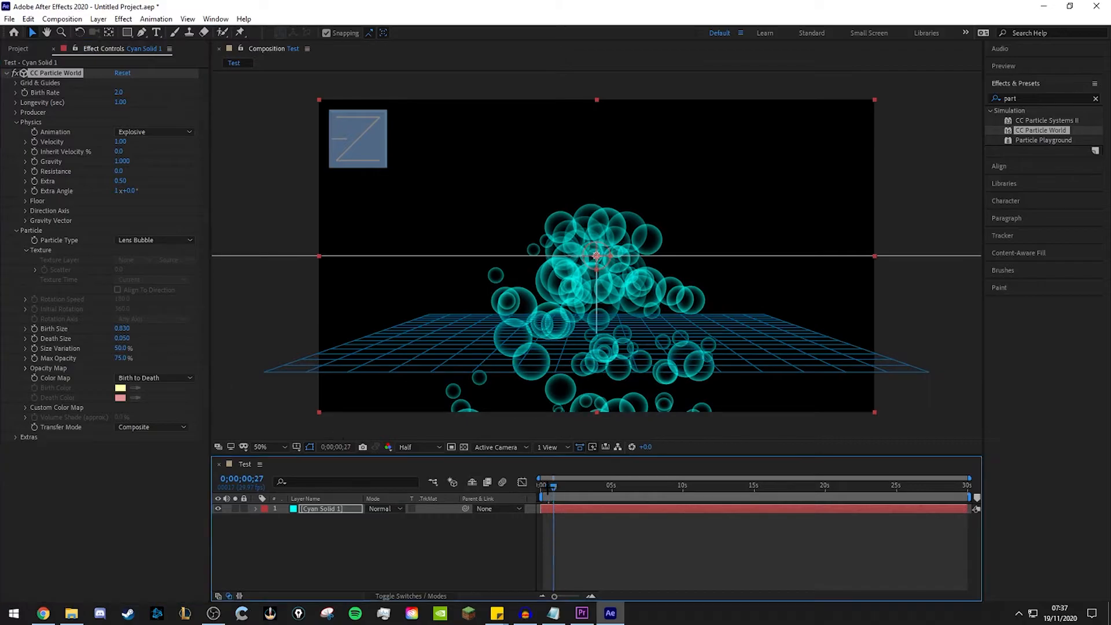
key(space)
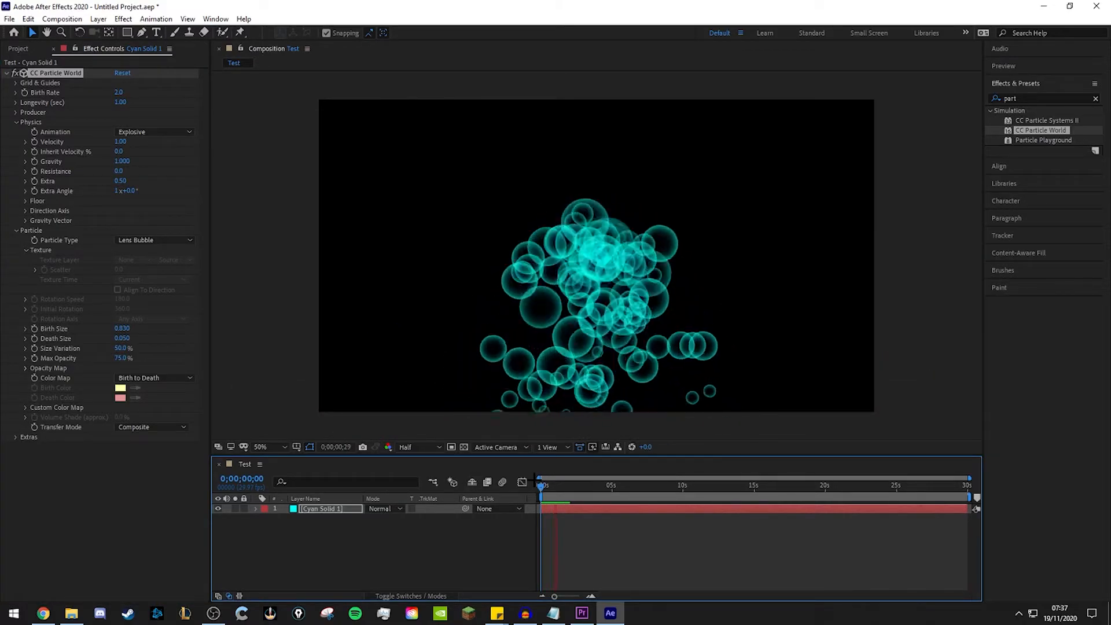
key(space)
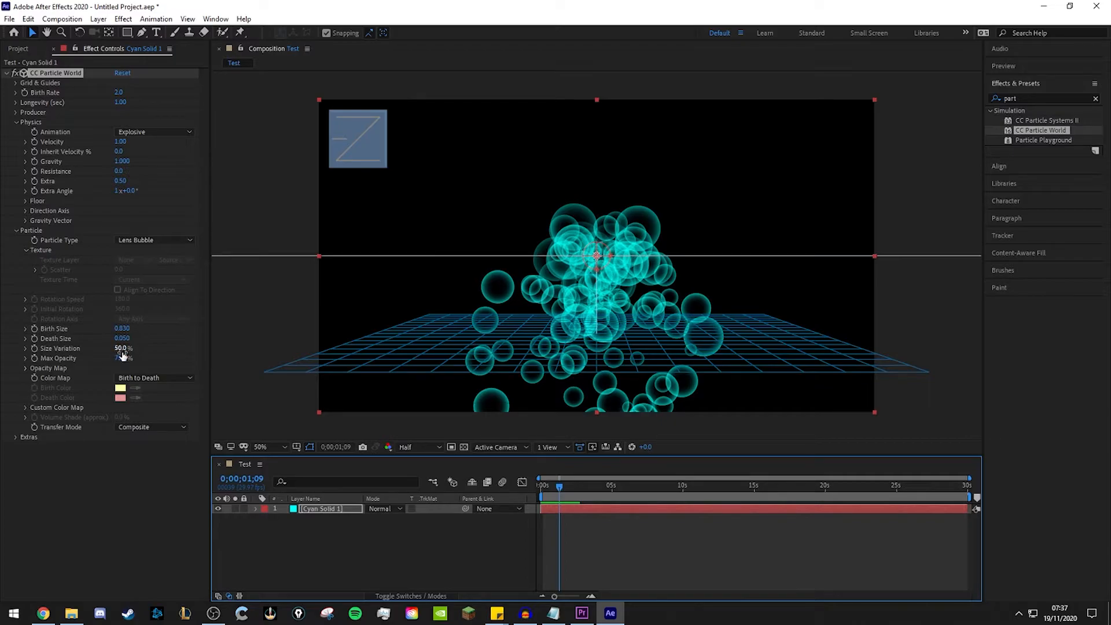
Step: Set the Size Variation to 100%, preview the particles from the start, and raise the Max Opacity to 100%
drag(119, 350, 3, 340)
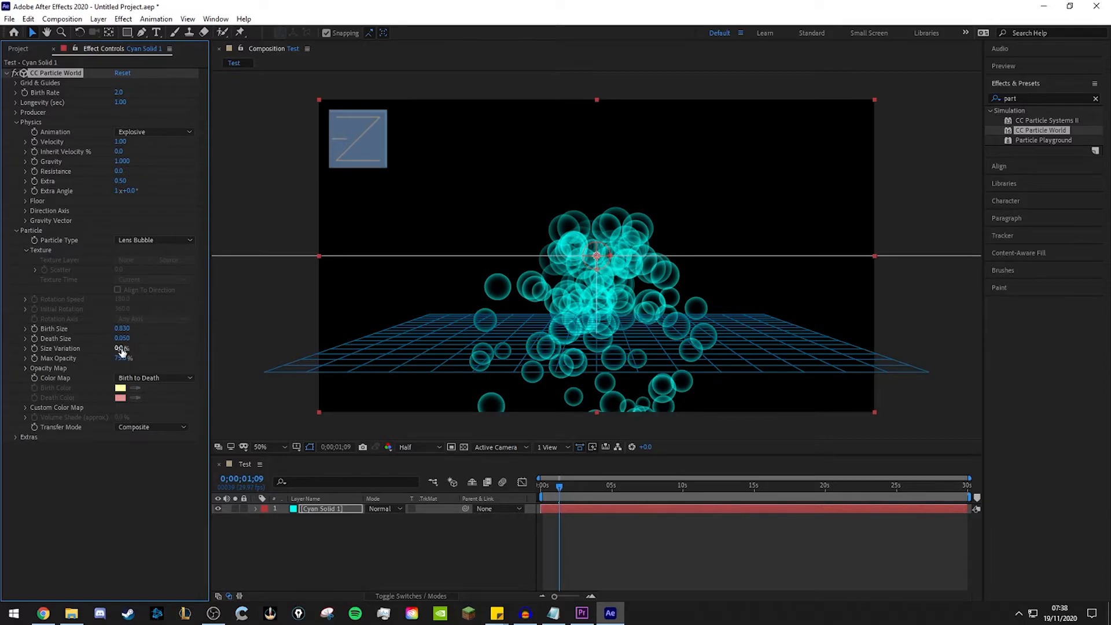
drag(124, 349, 367, 352)
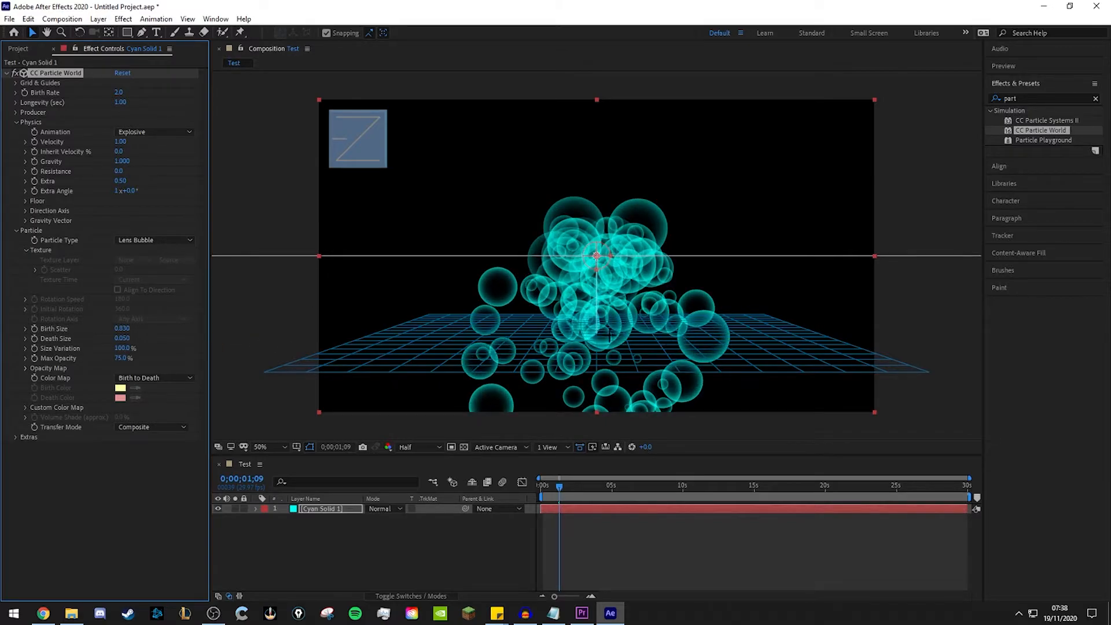
drag(559, 485, 540, 486)
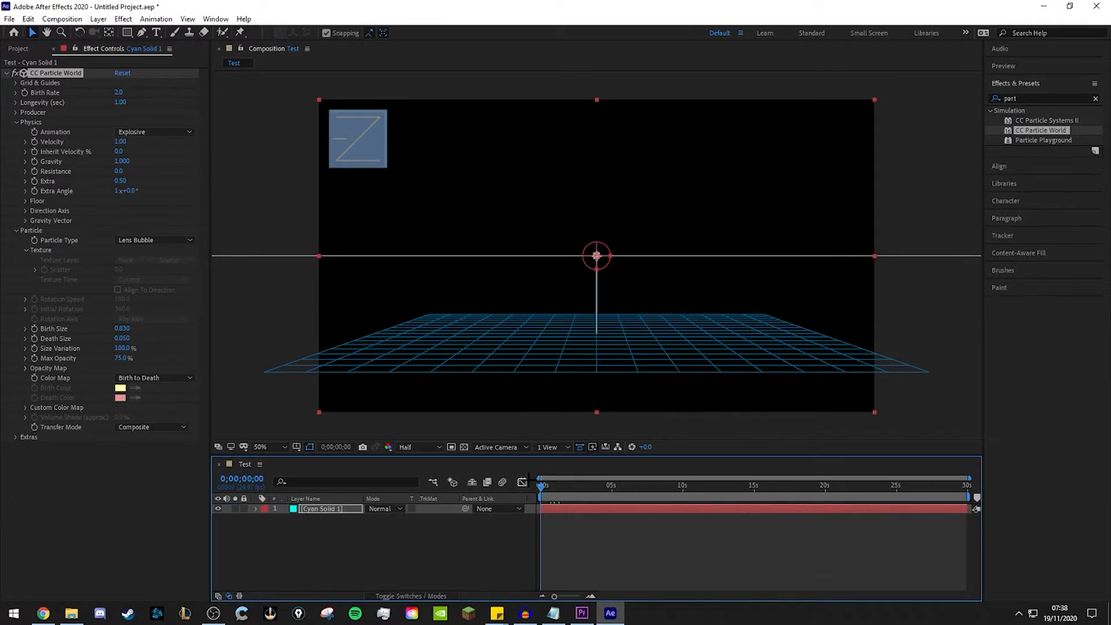
key(space)
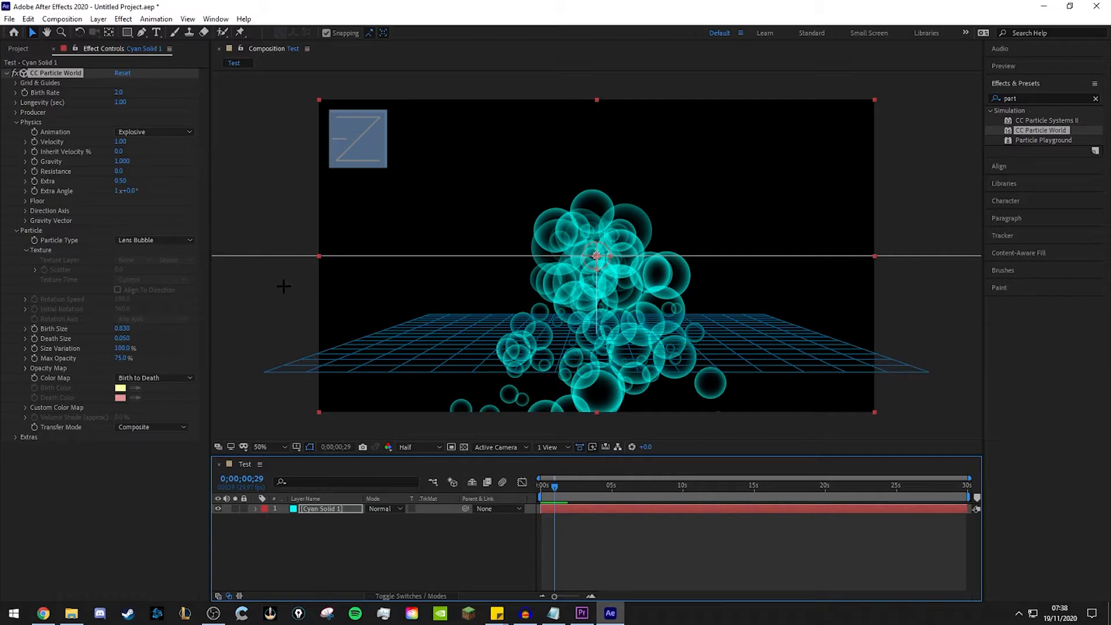
drag(123, 358, 149, 356)
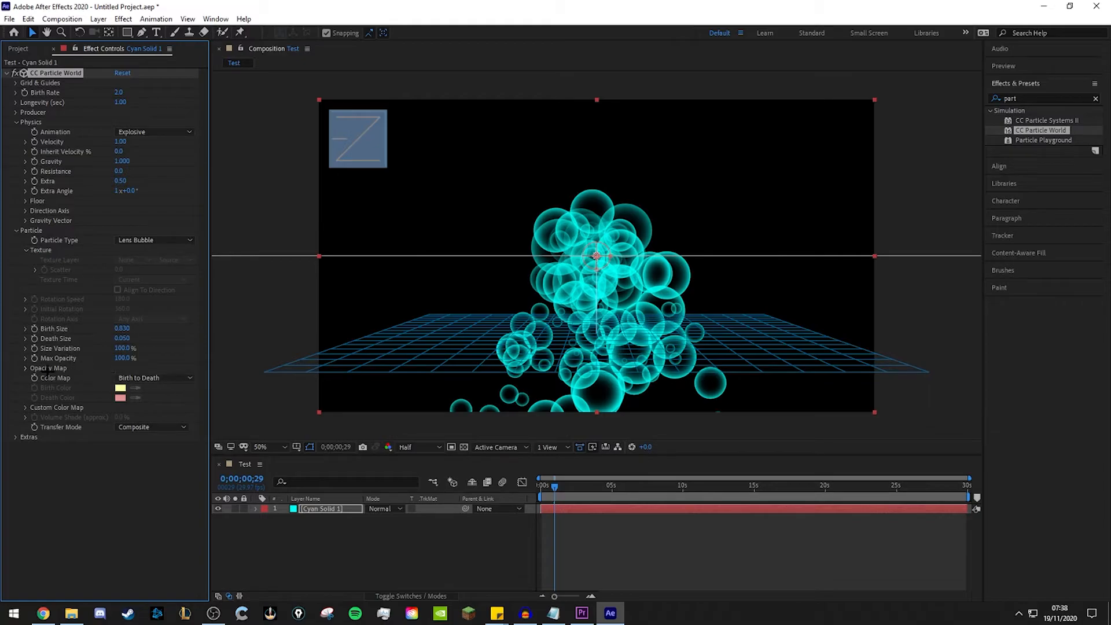
Step: Draw a jagged sawtooth curve across the Opacity Map and preview the flickering particles from the start
click(24, 368)
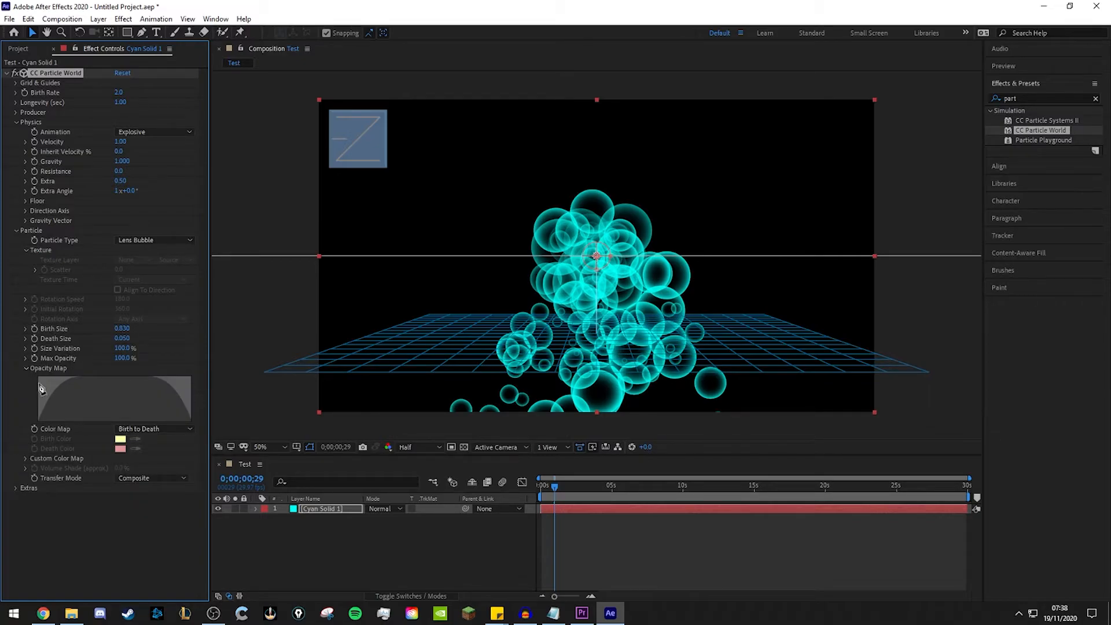
drag(42, 382, 189, 408)
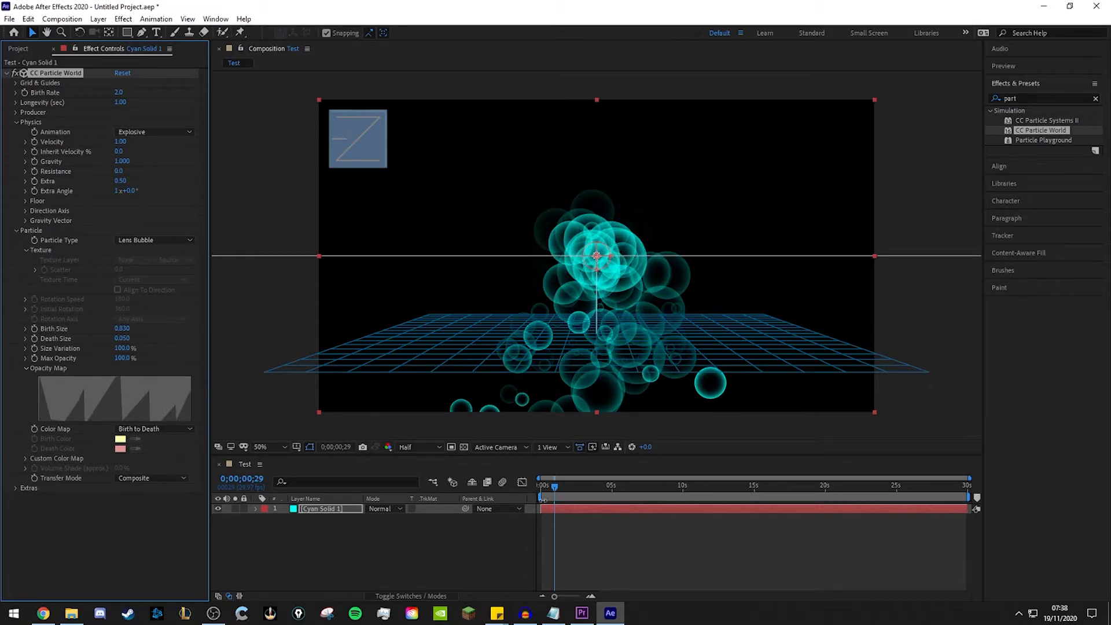
drag(555, 486, 524, 490)
key(space)
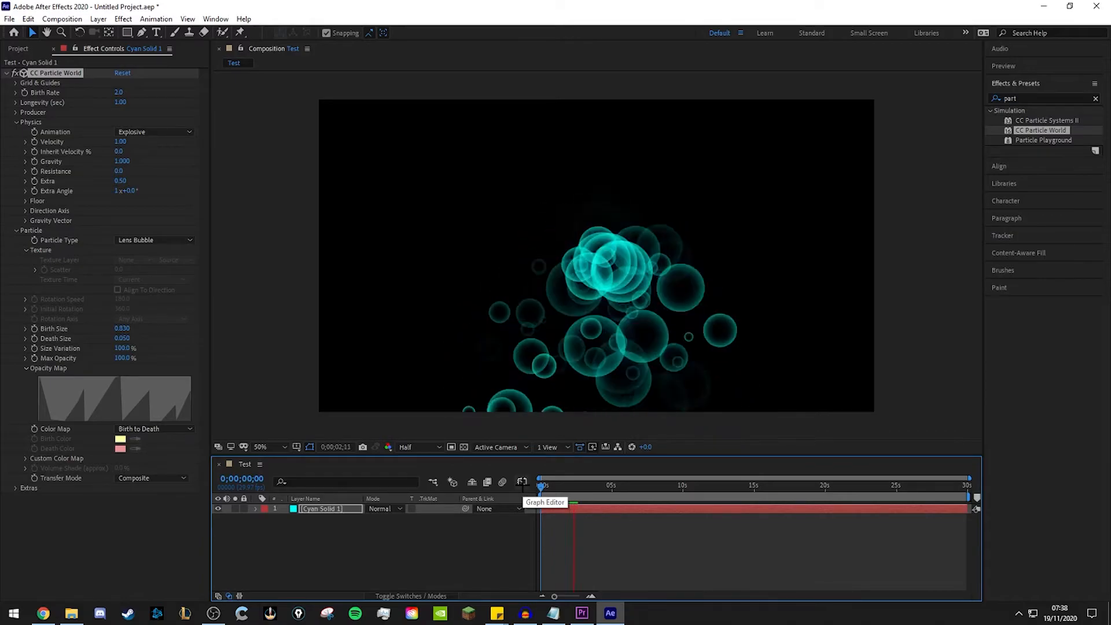
key(space)
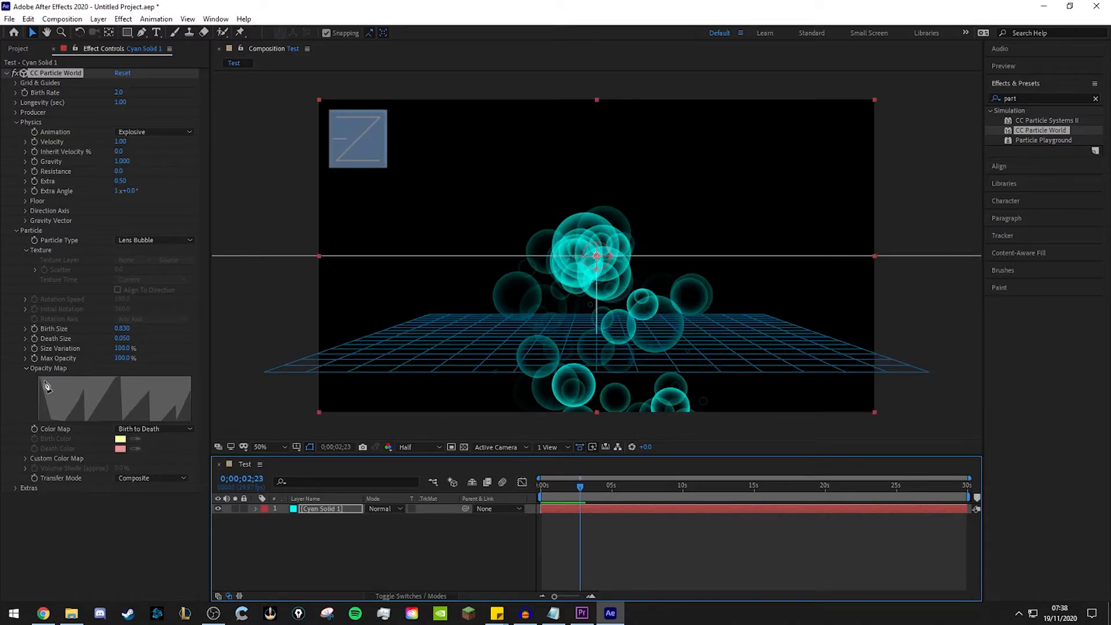
Step: Redraw the Opacity Map as a flat line at full opacity and preview the particles from the start
drag(40, 378, 191, 377)
click(542, 486)
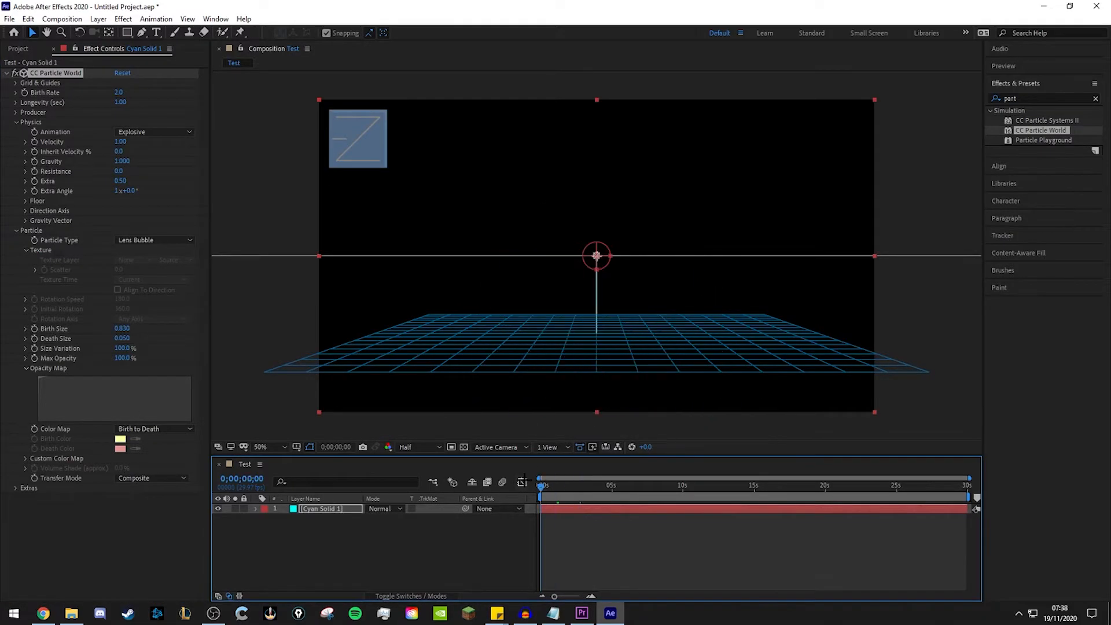
key(space)
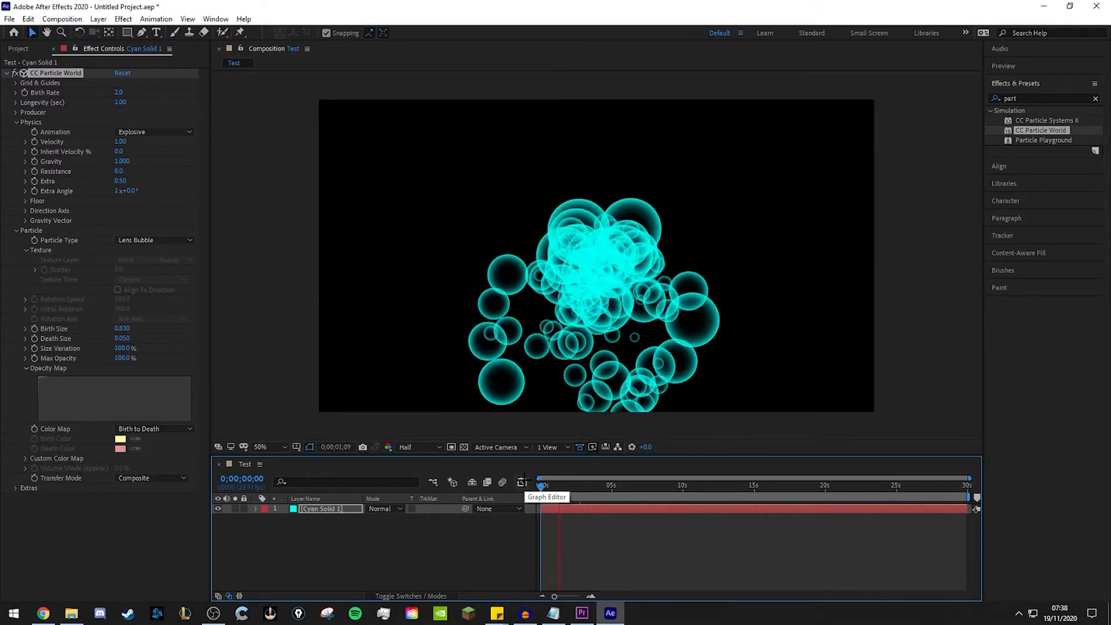
key(space)
Step: Redraw the Opacity Map as a smooth wave that rises, dips and rises again, and preview it
mouse_move(42, 399)
mouse_down()
mouse_move(97, 387)
mouse_move(143, 413)
mouse_move(203, 396)
mouse_up()
key(space)
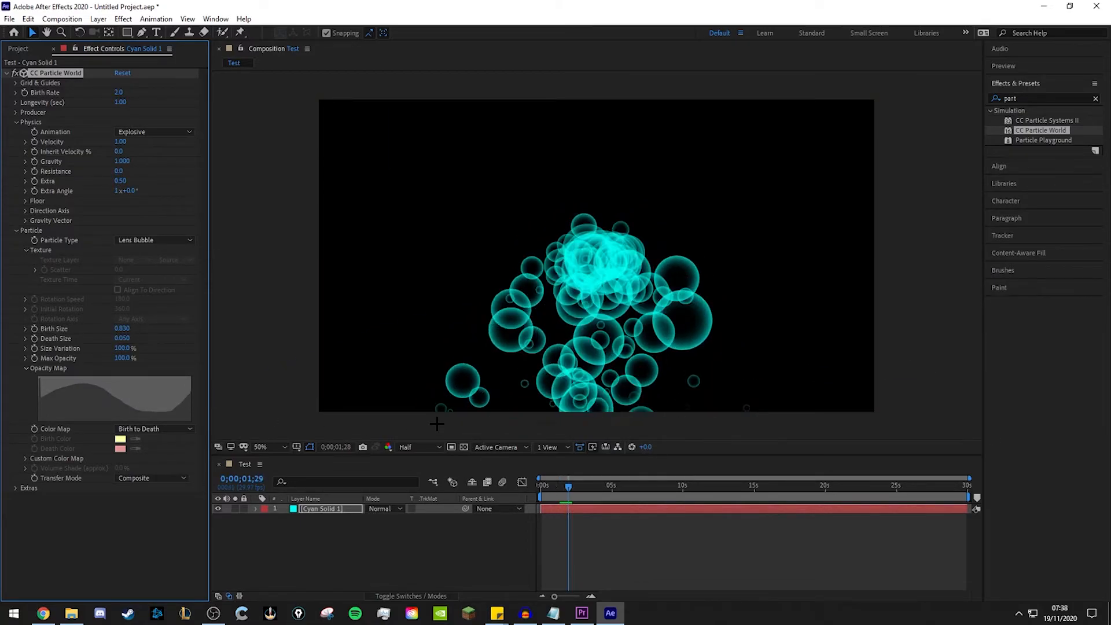
key(space)
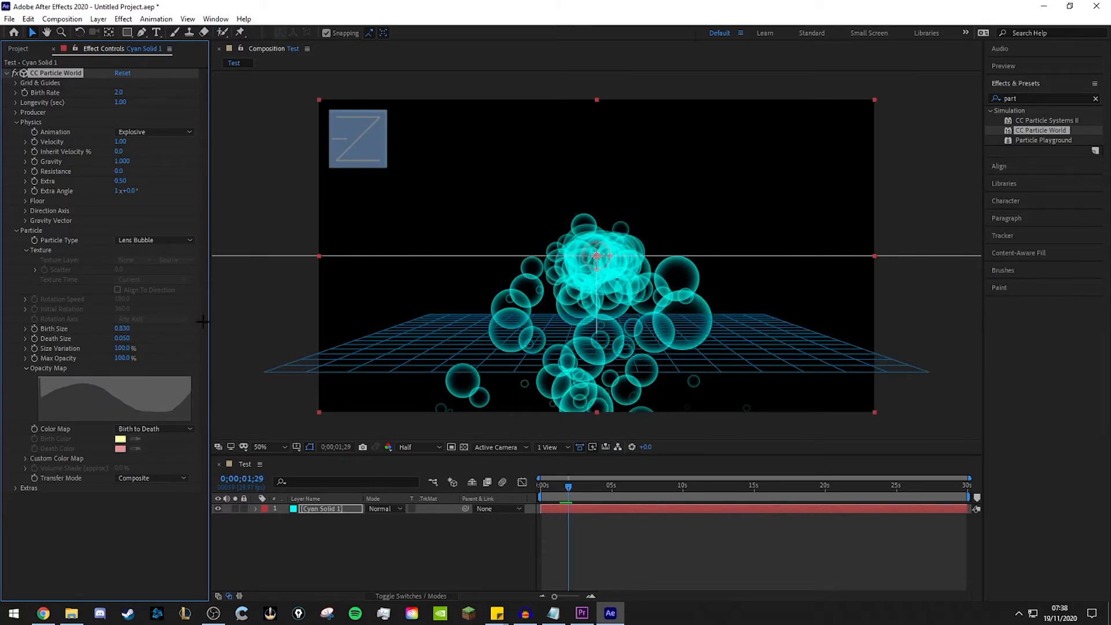
Step: Collapse the Opacity Map, set the Color Map to Custom and set Color At Birth to yellow (FBFB00)
click(25, 368)
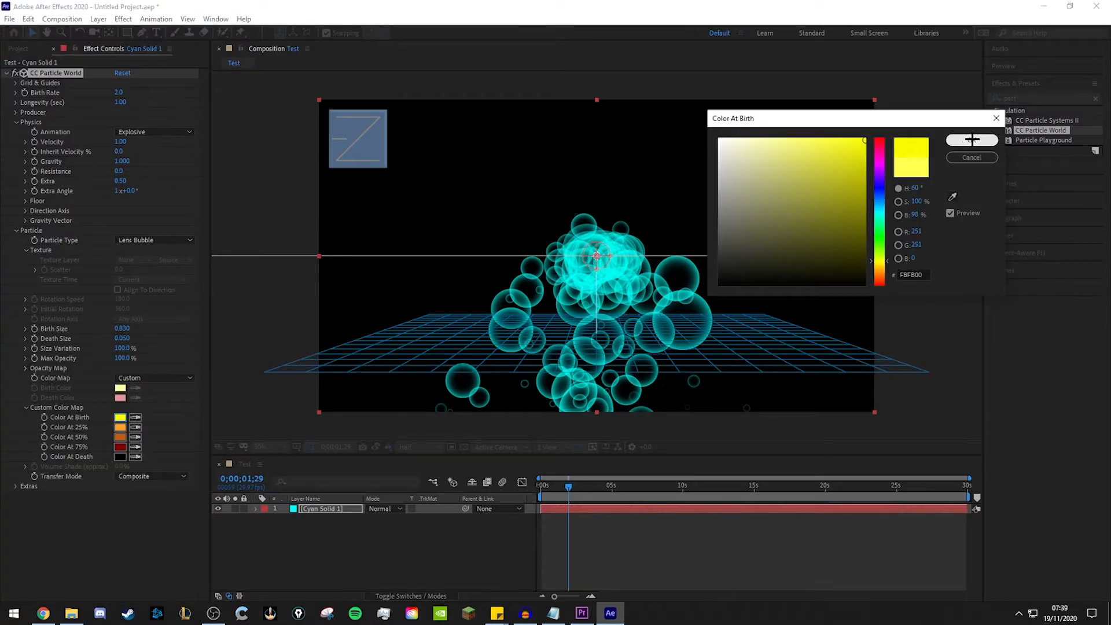
click(975, 141)
Step: Try changing the cyan solid's color to blue in its Solid Settings
click(326, 509)
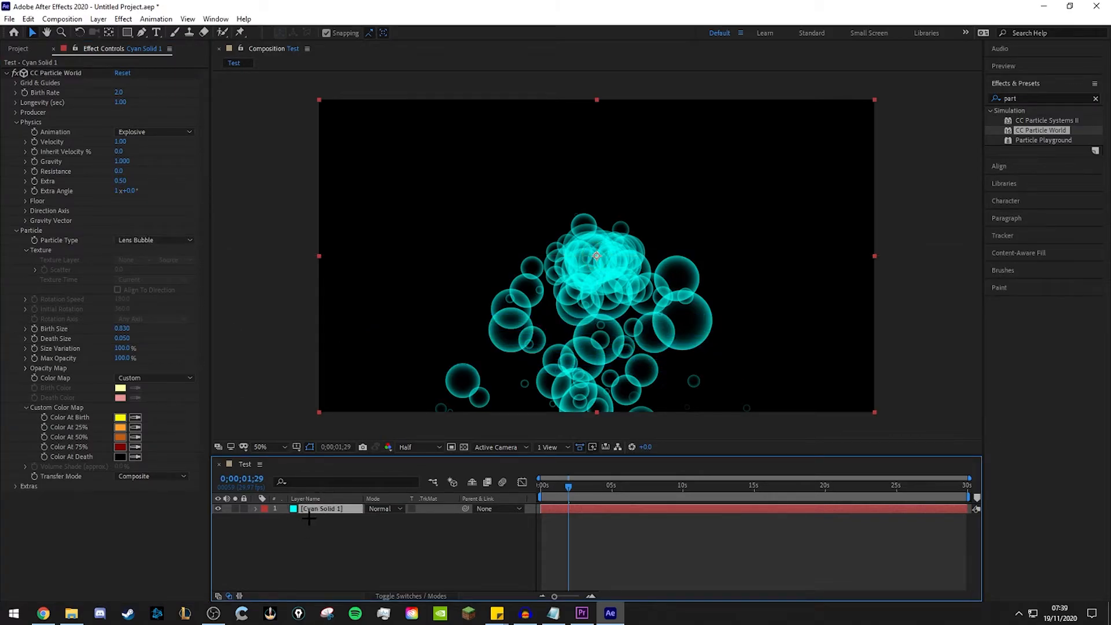
key(ctrl+shift+y)
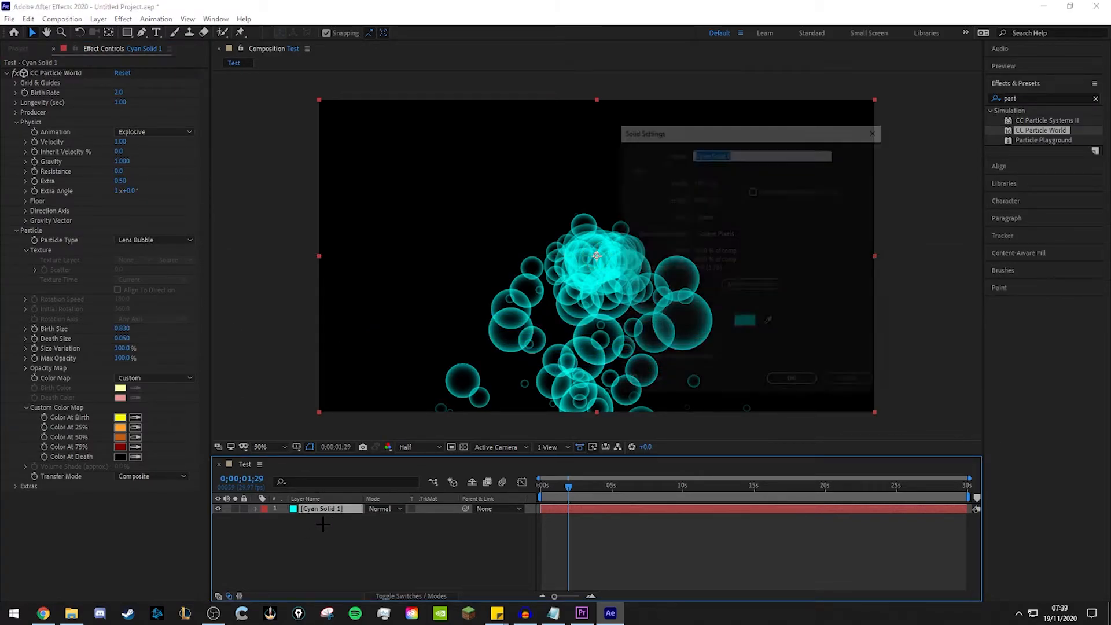
click(745, 323)
drag(881, 209, 881, 189)
click(972, 140)
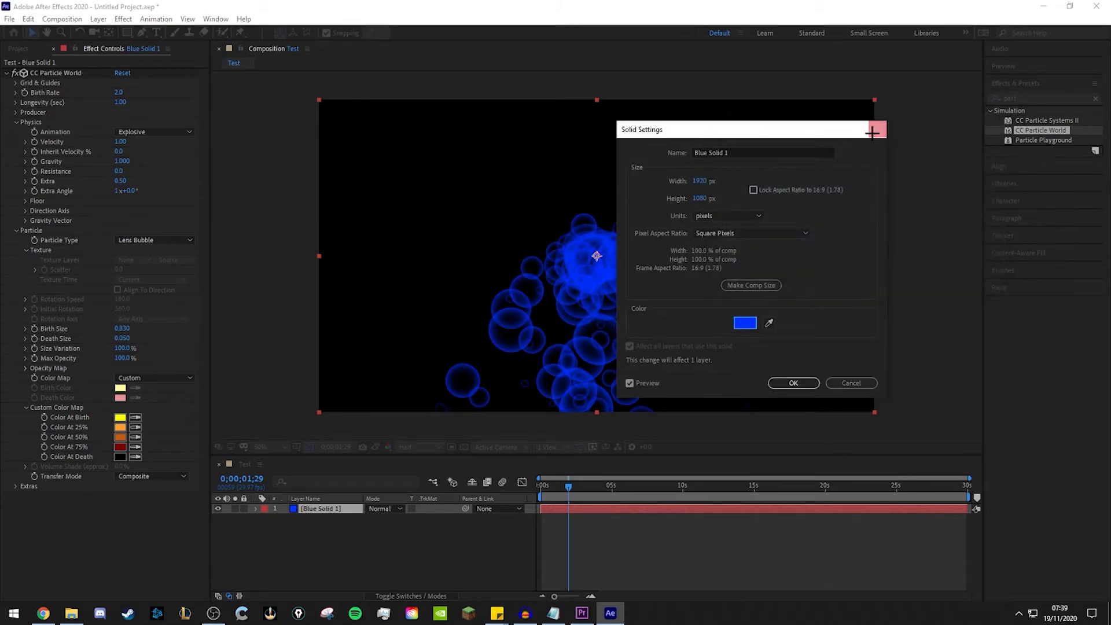
click(878, 130)
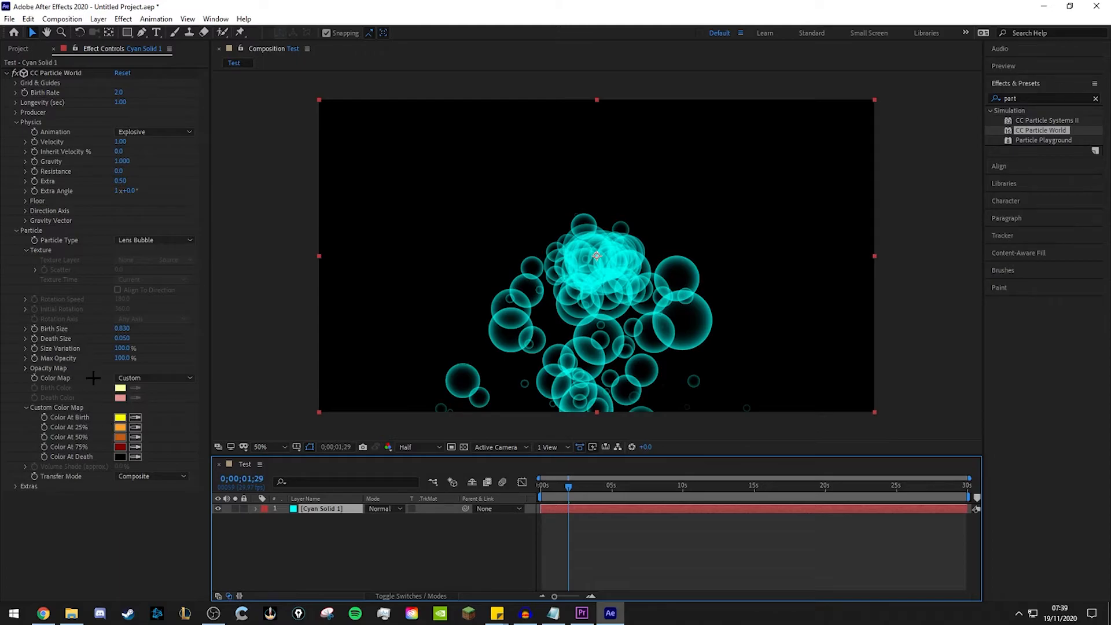
Step: Set the Particle Type to Line and the Color Map to Birth to Death
click(149, 240)
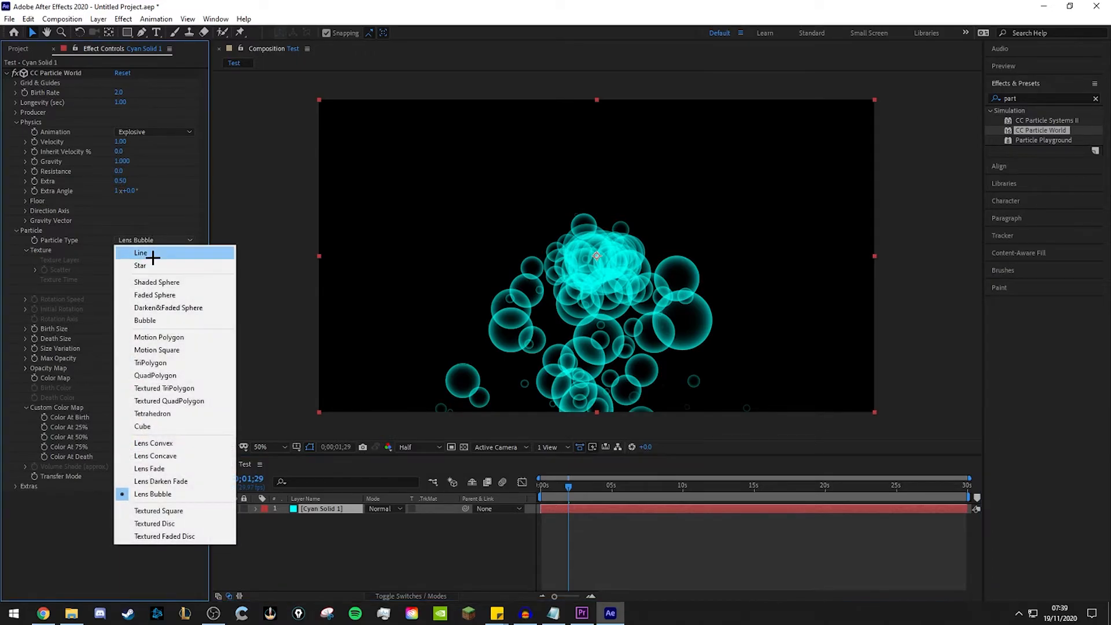
click(140, 253)
click(139, 377)
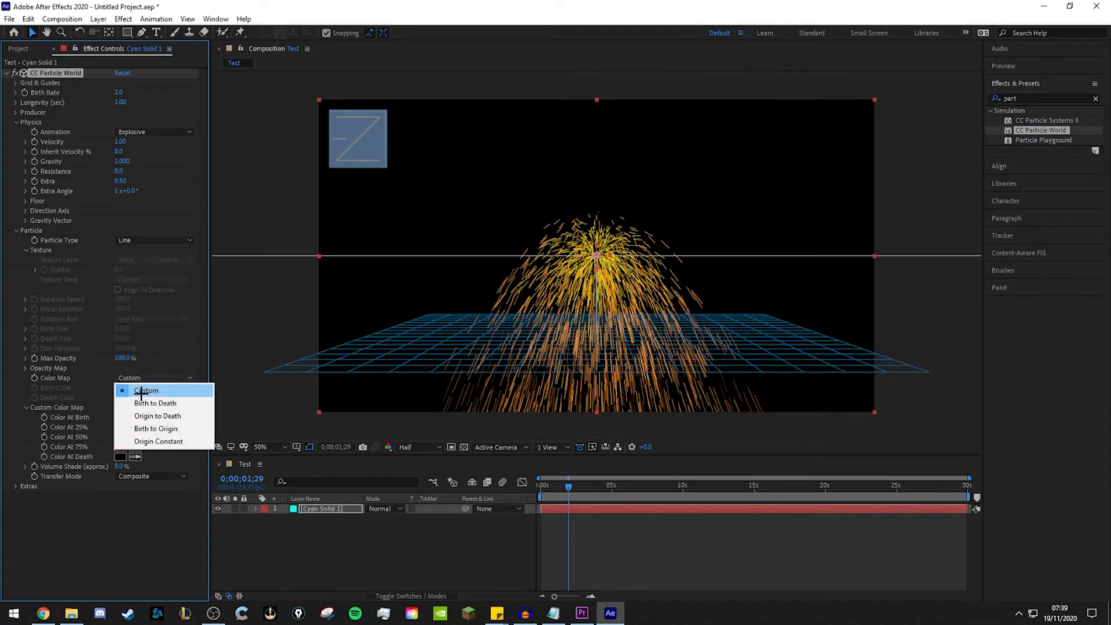
click(153, 403)
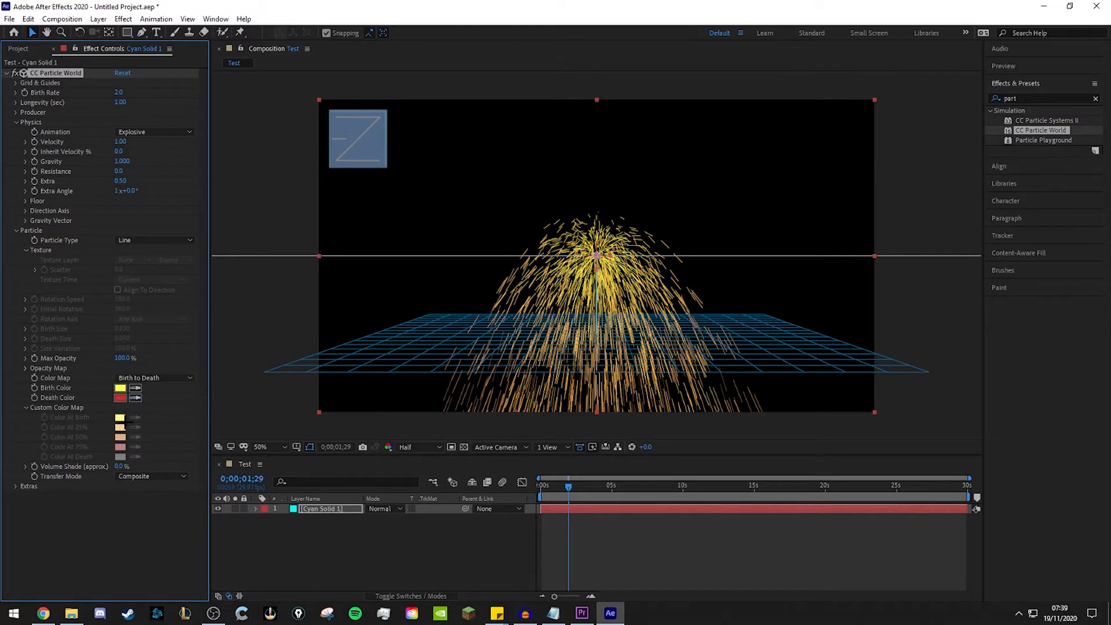
Step: Set the particles' Birth Color to a saturated blue and their Death Color to magenta (FF00F0)
click(120, 388)
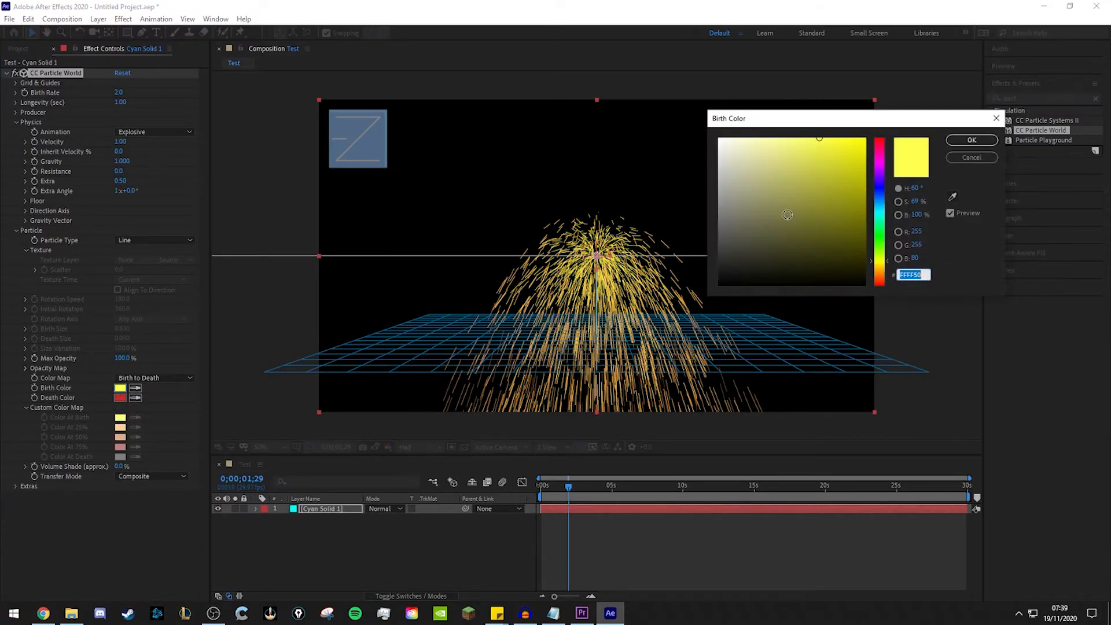
click(878, 188)
click(847, 180)
click(972, 140)
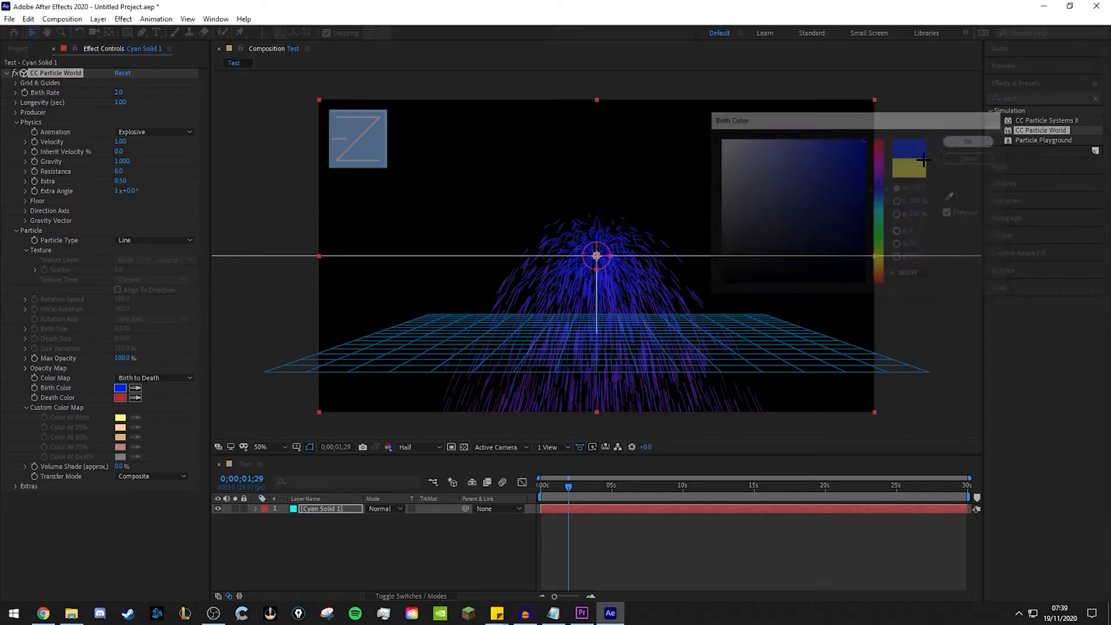
click(119, 397)
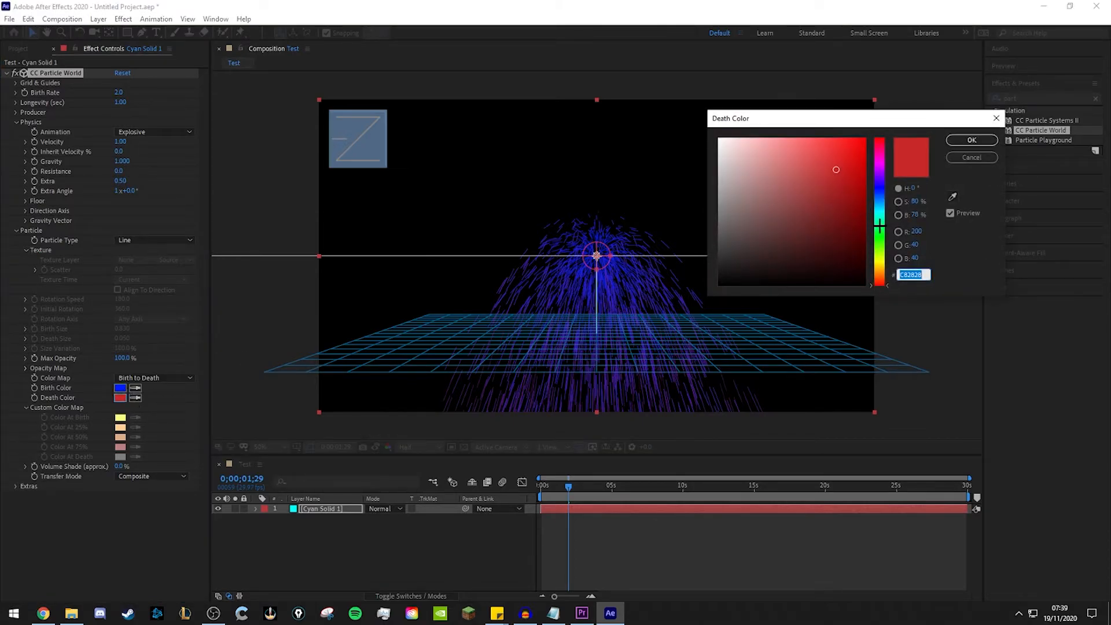
click(879, 235)
click(880, 163)
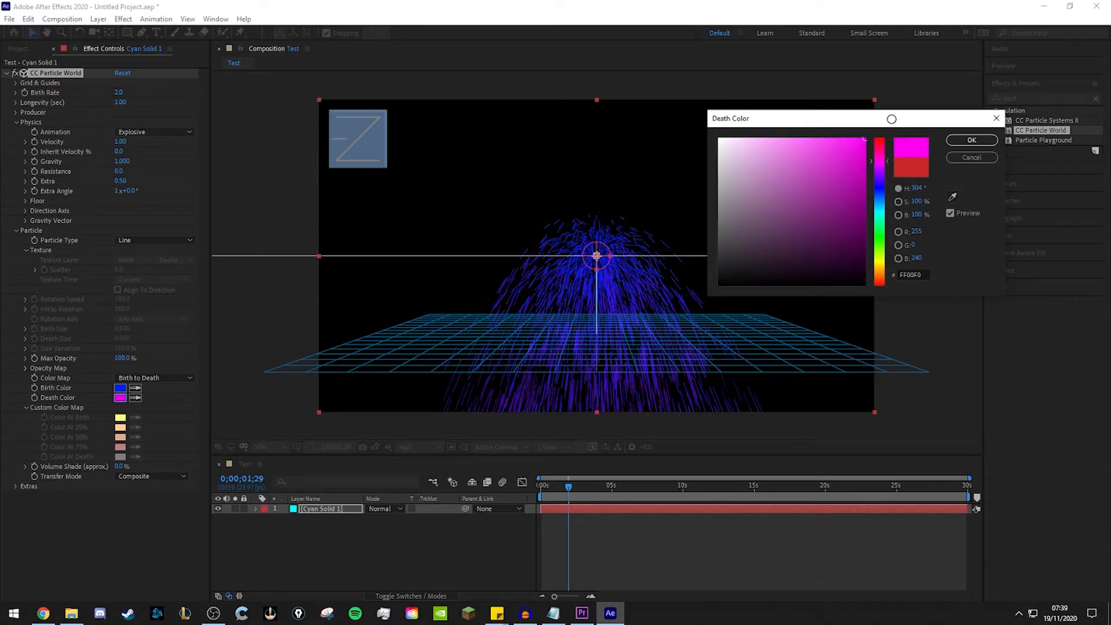
click(972, 139)
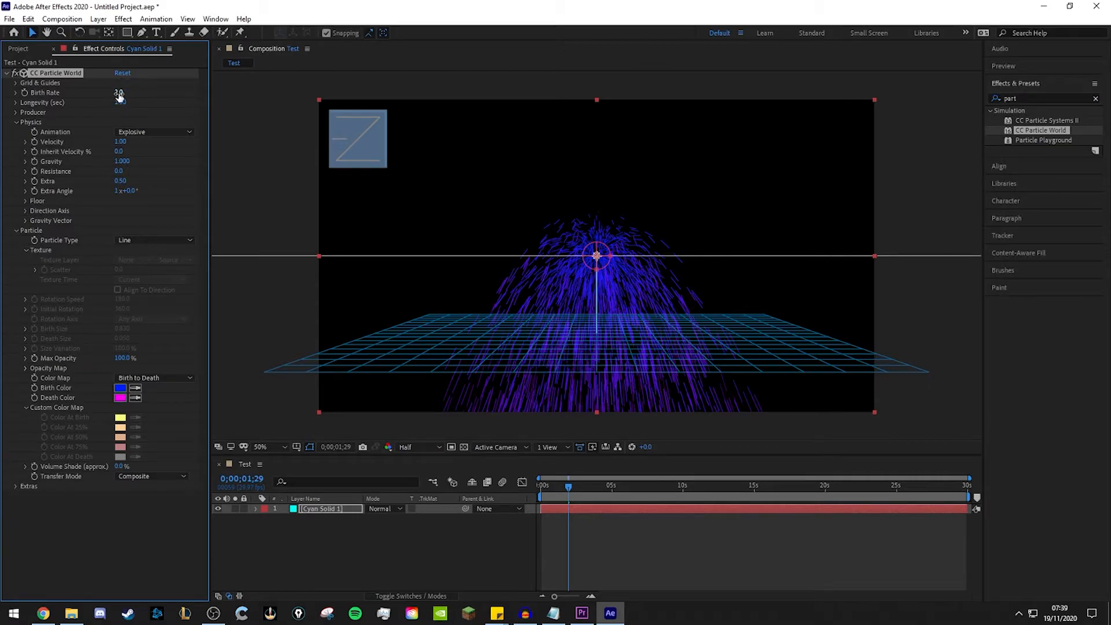
Step: Set Birth Rate to 3.3 and Longevity to 0.21 sec, and preview the burst from the start with the guides hidden
mouse_move(118, 93)
mouse_down()
mouse_move(76, 102)
mouse_move(127, 91)
mouse_up()
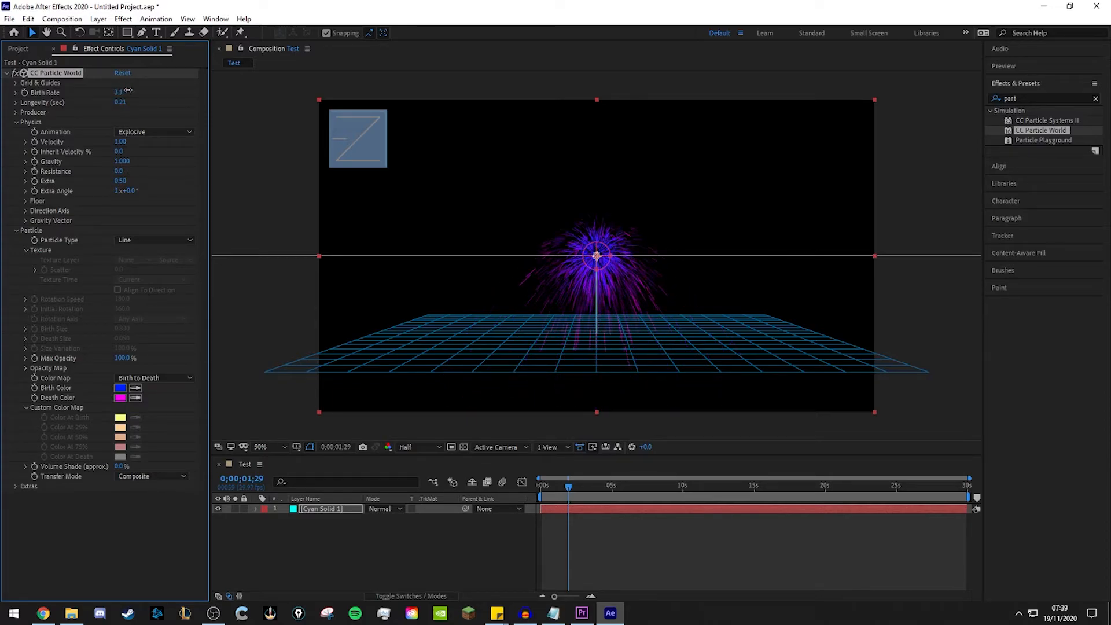
drag(565, 488, 512, 481)
key(space)
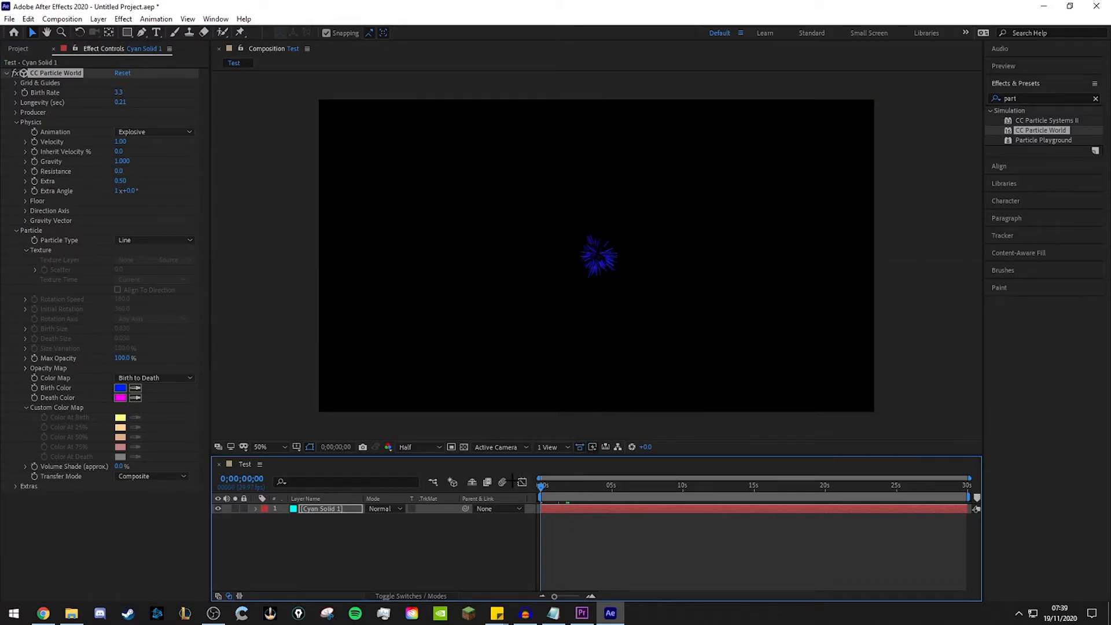
key(space)
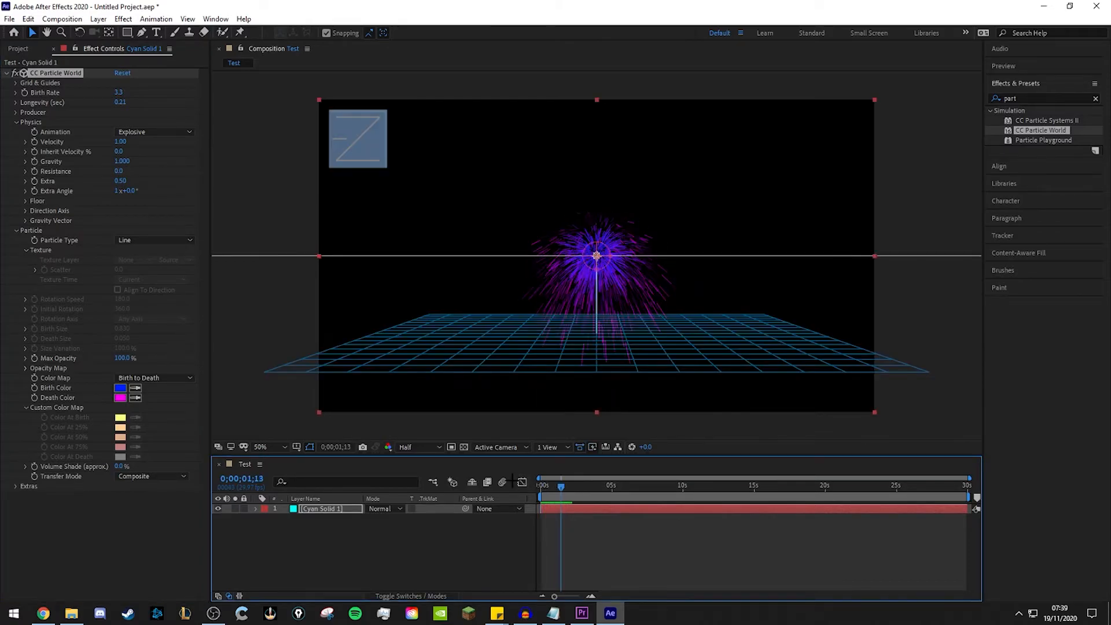
click(949, 330)
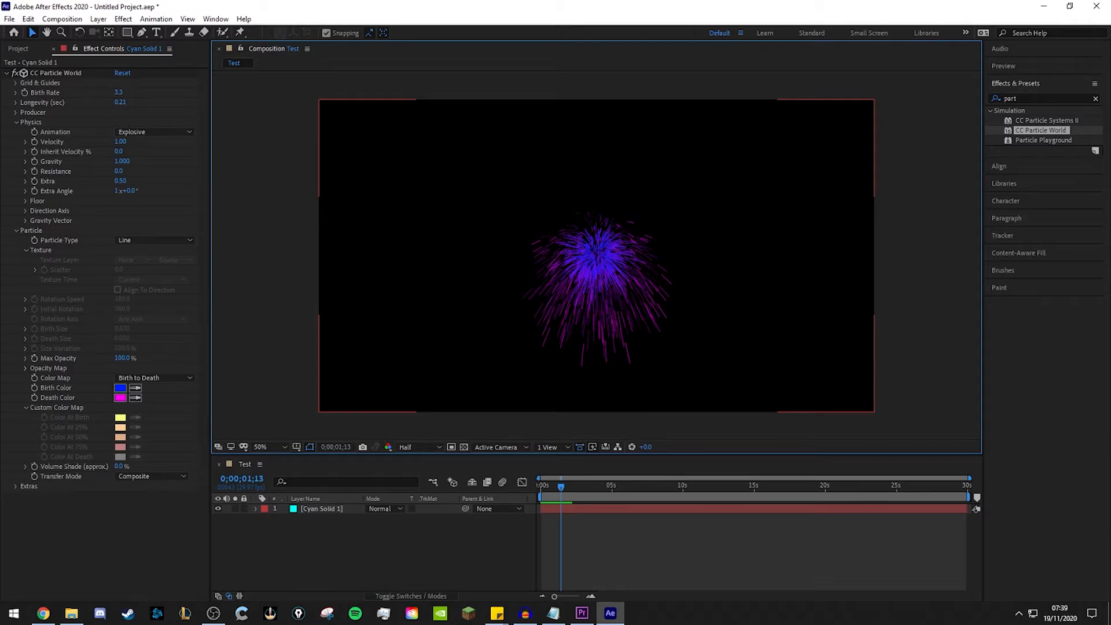
Step: Set the Color Map to Custom and the particle Longevity to 0.54 sec
click(153, 378)
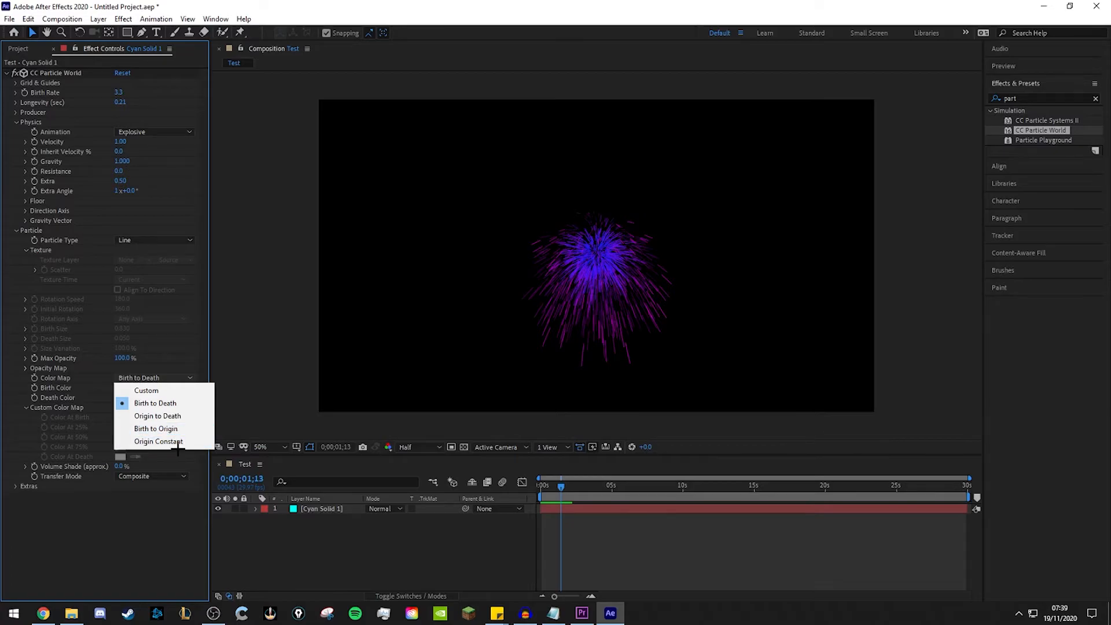
click(147, 391)
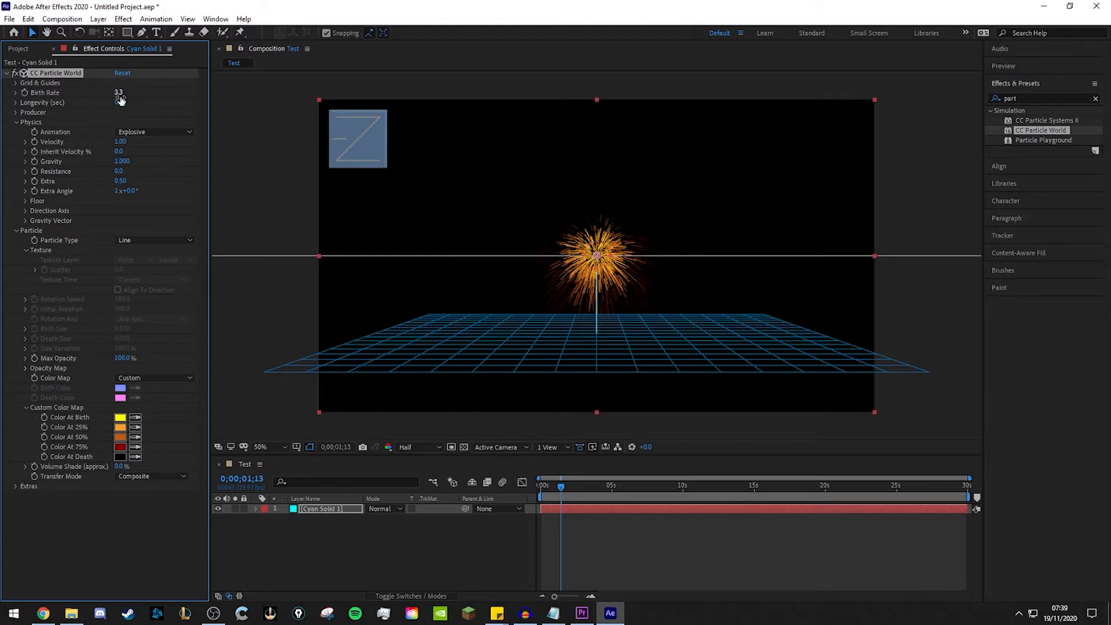
drag(120, 104, 150, 110)
Step: In the Custom Color Map, set Color At Birth to blue (0C00FF), Color At 25% to magenta and Color At 50% to bright green
click(120, 417)
click(879, 187)
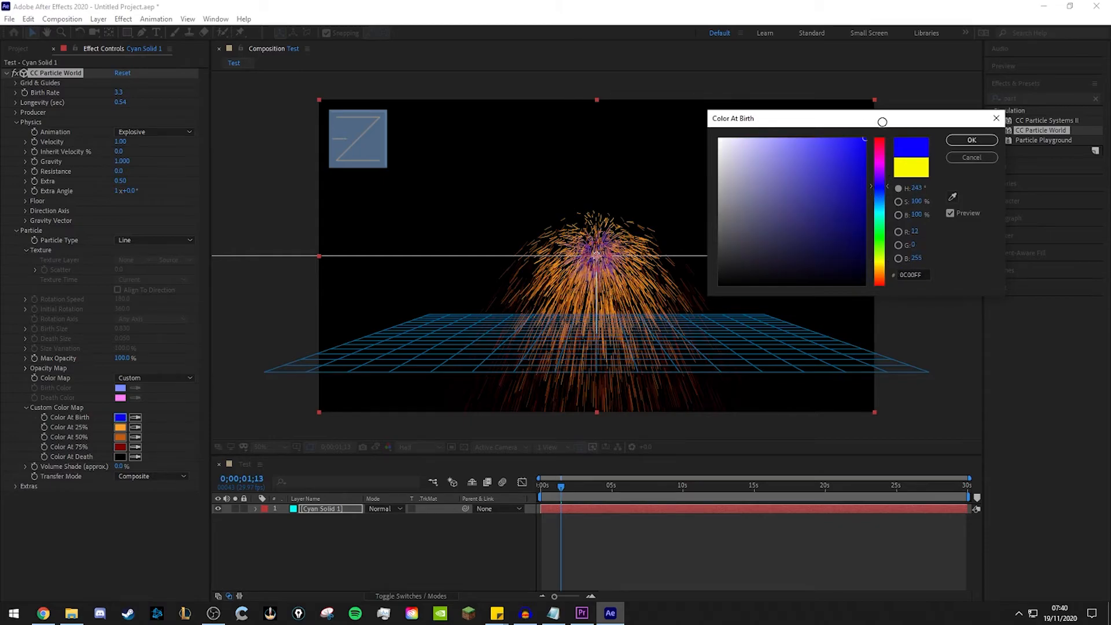
click(964, 140)
click(119, 428)
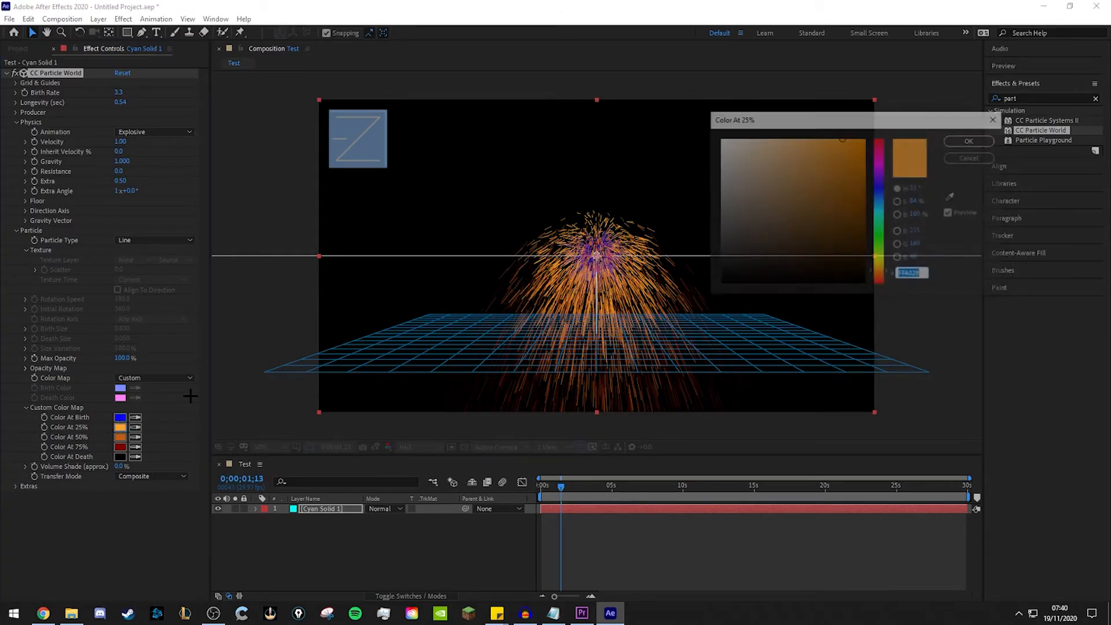
click(881, 162)
click(972, 139)
click(120, 437)
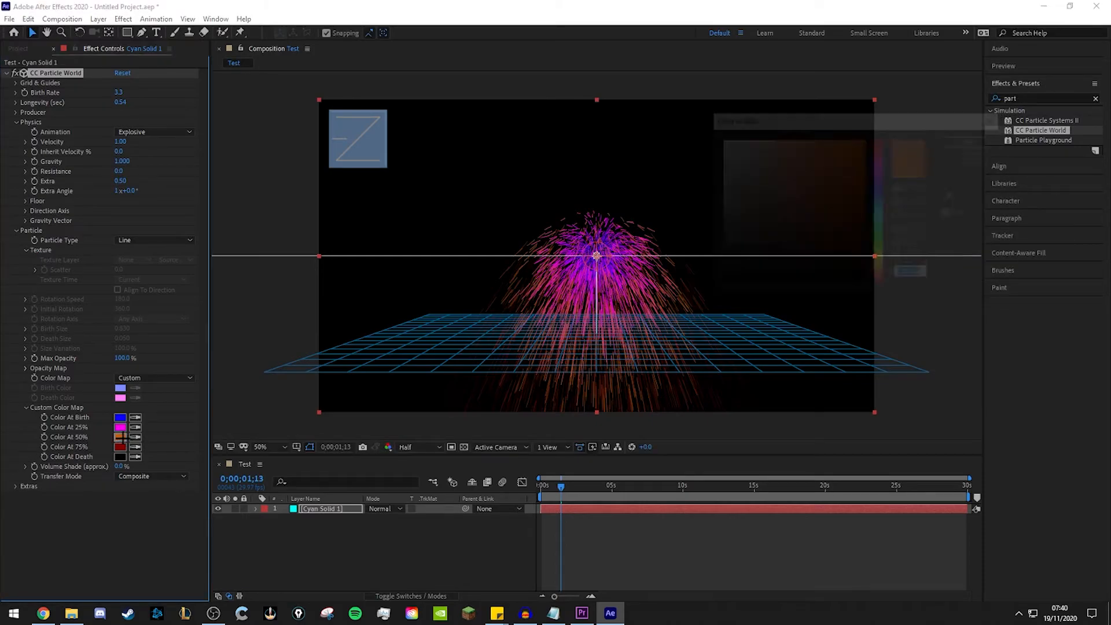
click(879, 239)
click(977, 140)
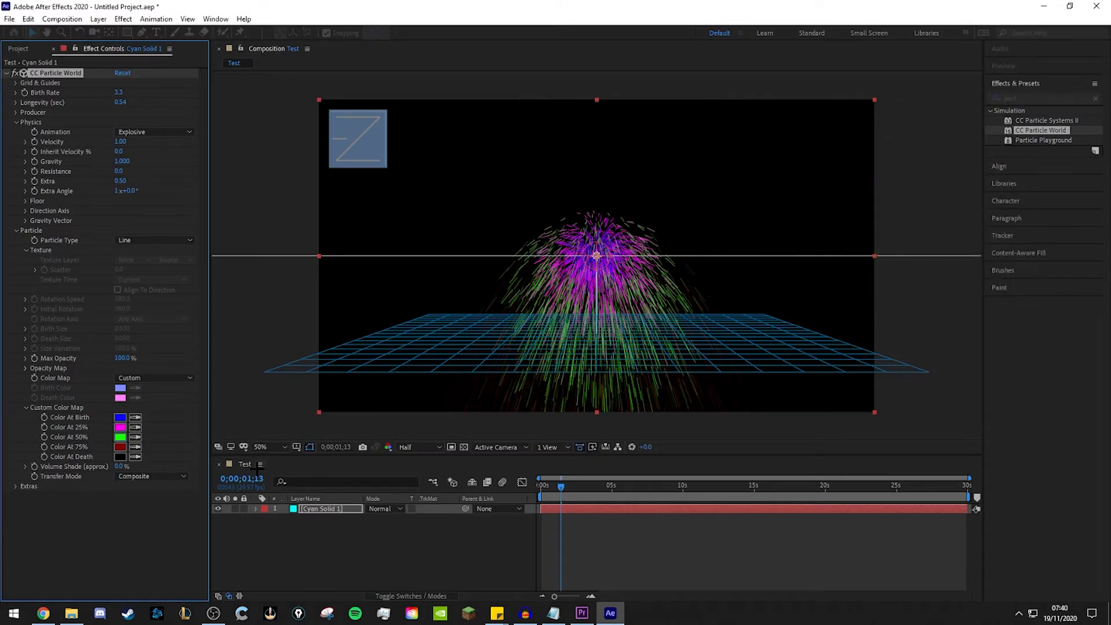
Step: Set Color At 75% to bright red and Color At Death to white (FFFFFF) in the Custom Color Map
click(119, 446)
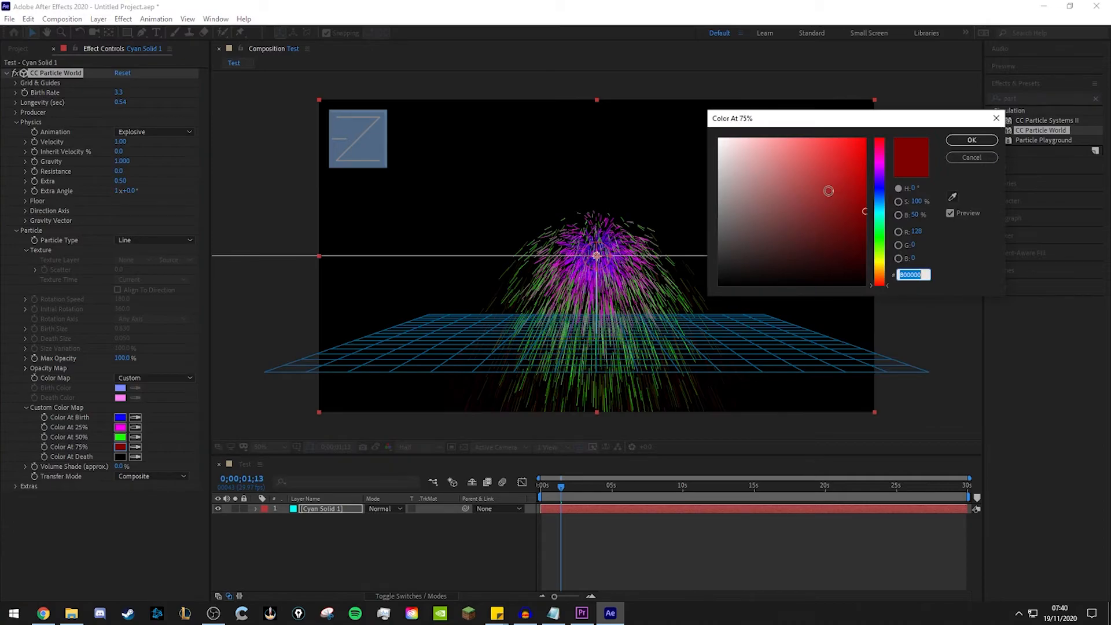
click(866, 138)
click(972, 140)
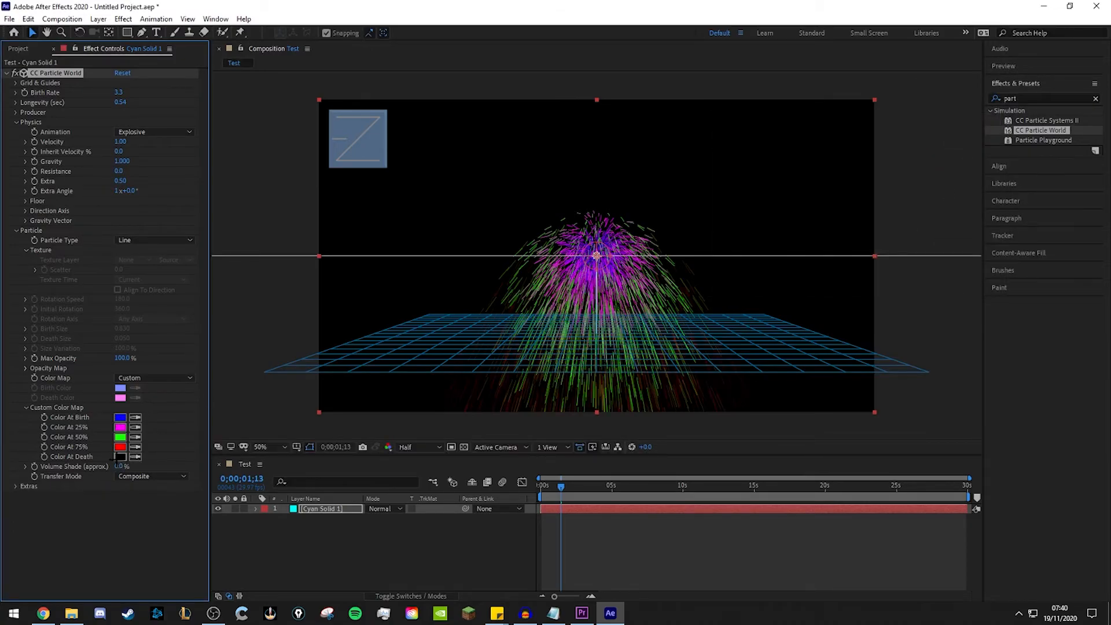
click(120, 457)
click(719, 140)
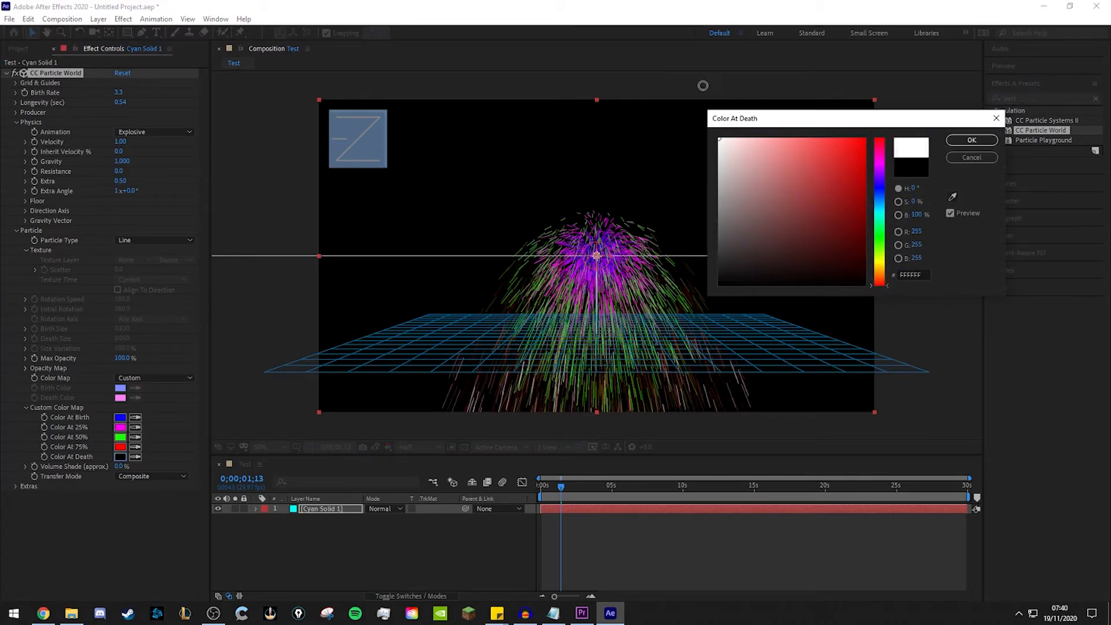
click(972, 139)
Step: Preview the five-color particles from the start of the timeline with the solid deselected
drag(553, 484, 537, 484)
key(space)
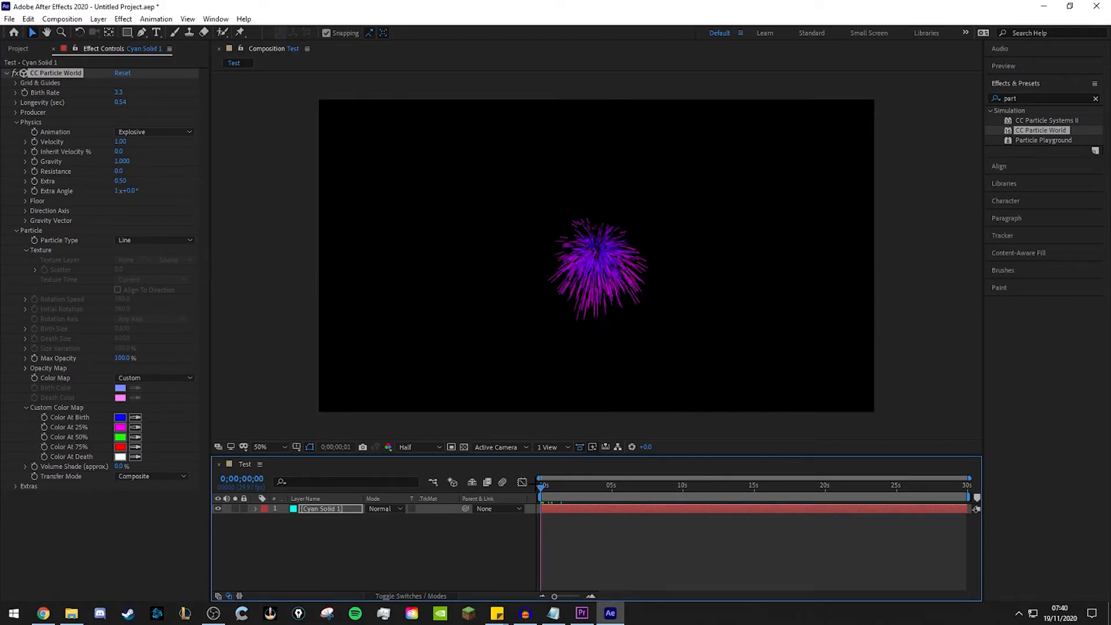
key(space)
click(895, 342)
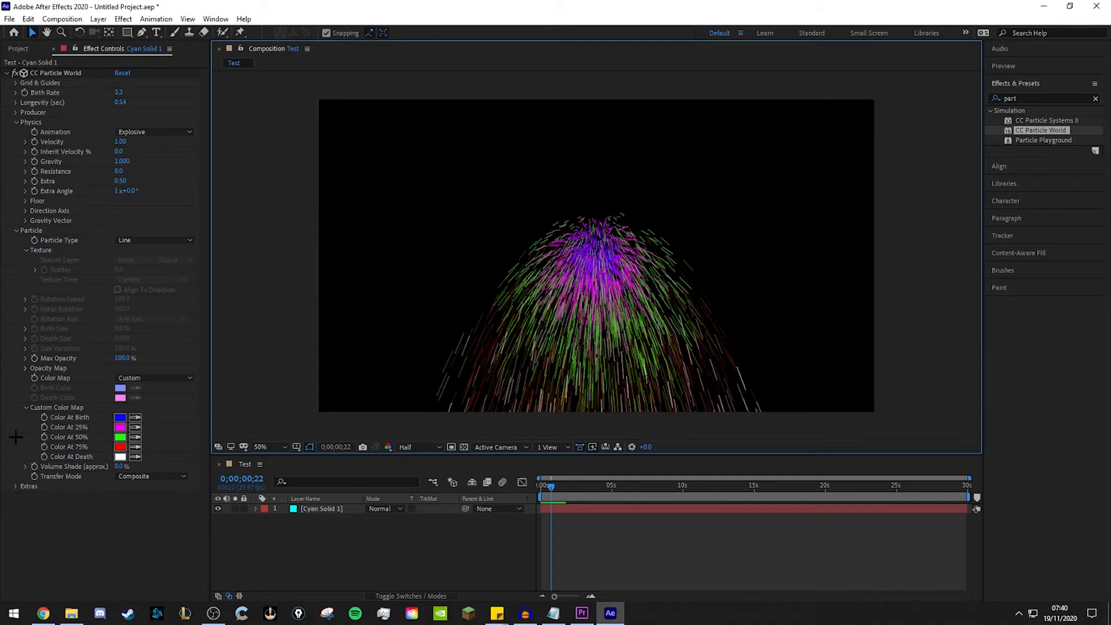
click(580, 484)
drag(583, 482, 523, 482)
key(space)
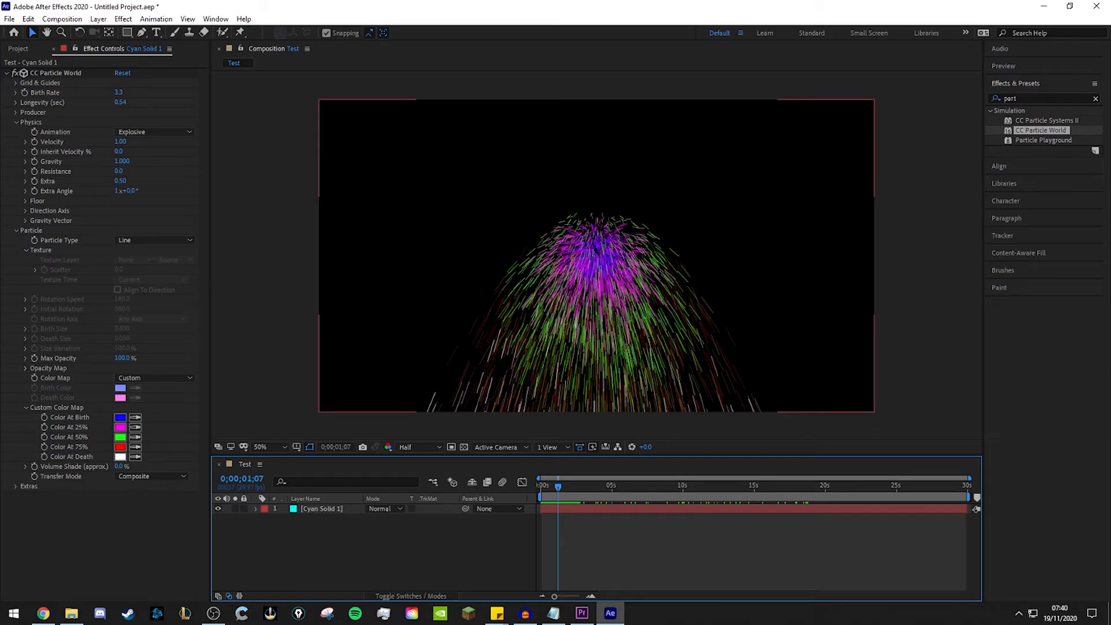
Step: Set the solid's Birth Rate to 5.6 and Longevity to 1.51 sec, and switch the Color Map to Birth to Death
click(317, 509)
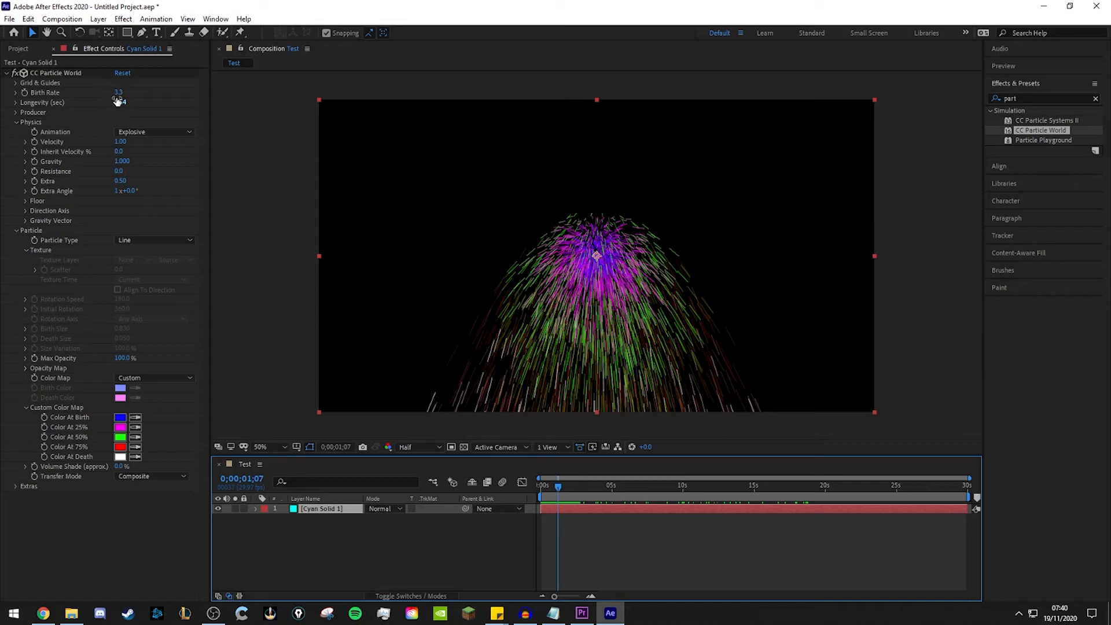
drag(118, 92, 167, 100)
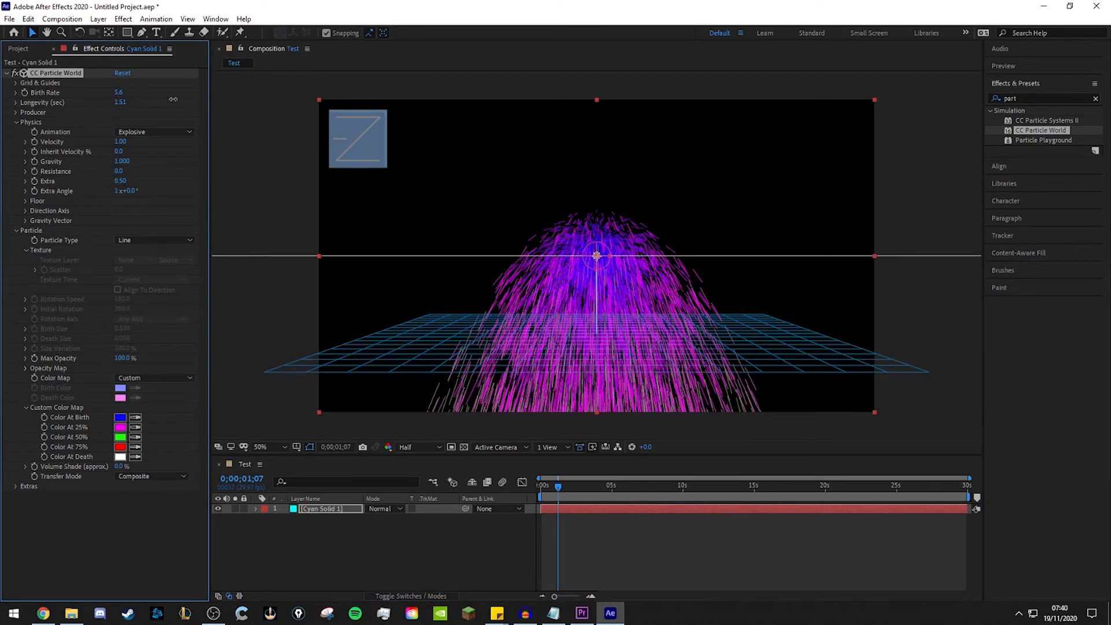
click(155, 377)
click(162, 403)
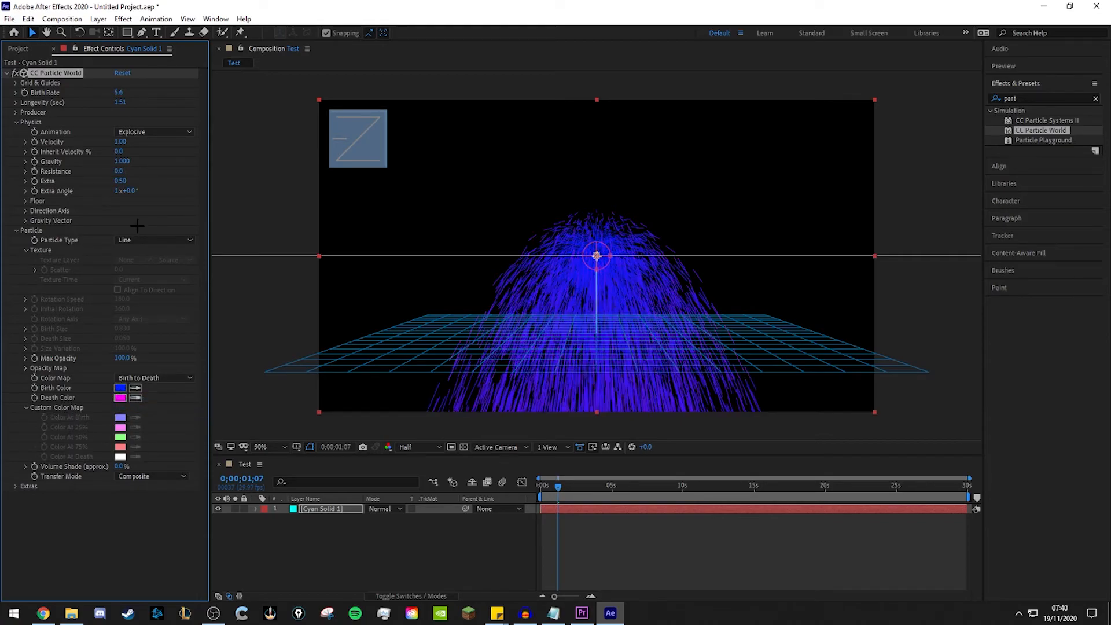
Step: Set the Birth Color to white and the Death Color to turquoise (00EBC7)
click(120, 398)
click(972, 139)
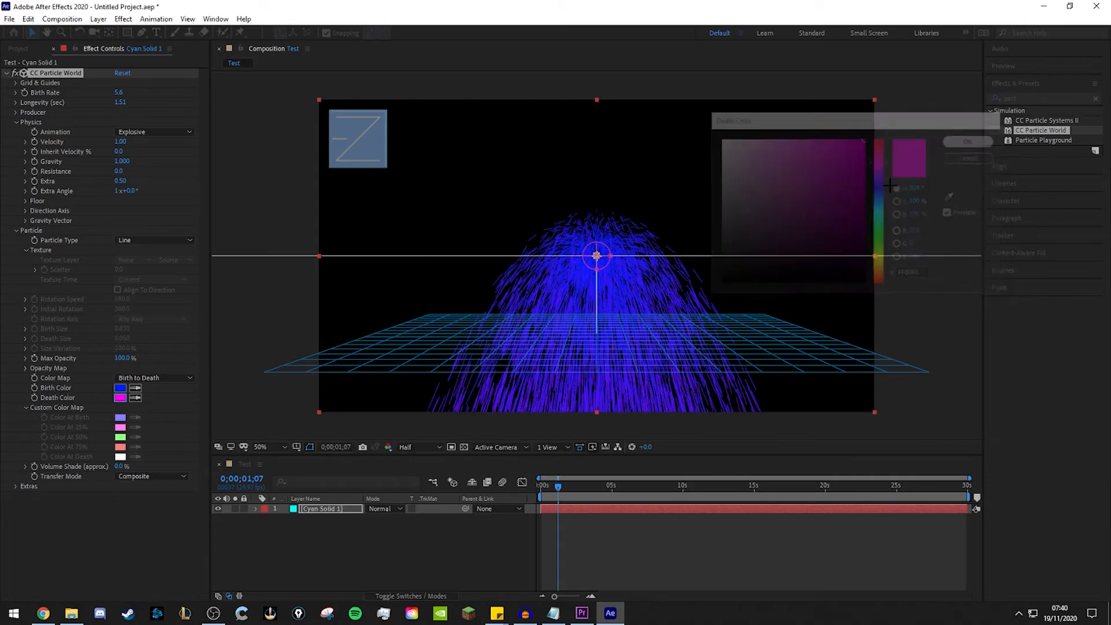
click(120, 388)
click(719, 139)
click(972, 140)
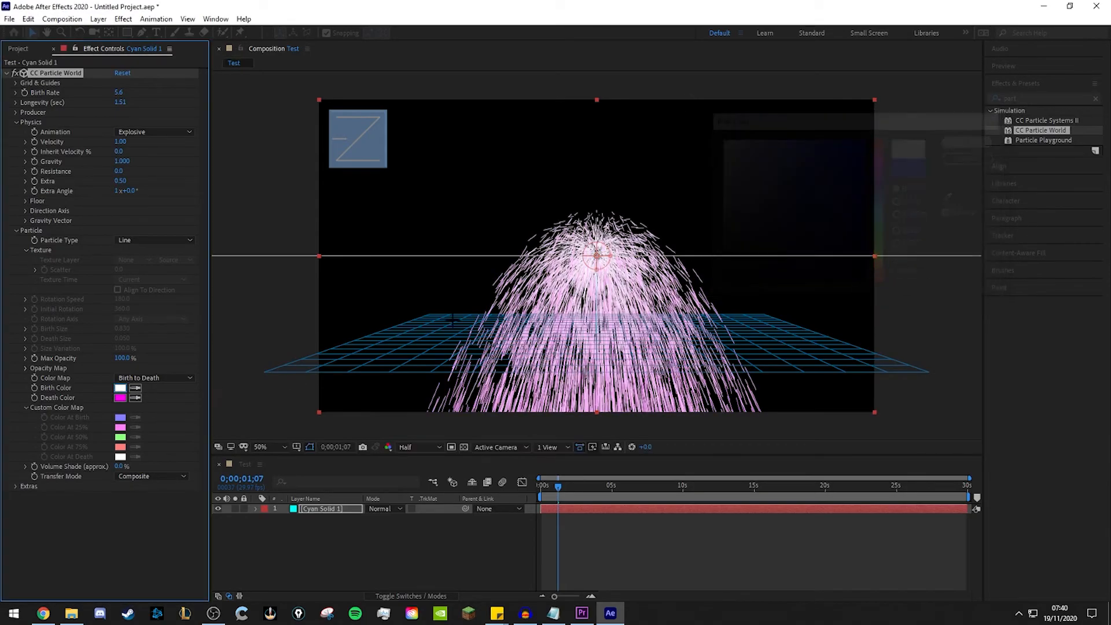
click(120, 398)
click(879, 206)
drag(880, 206, 879, 215)
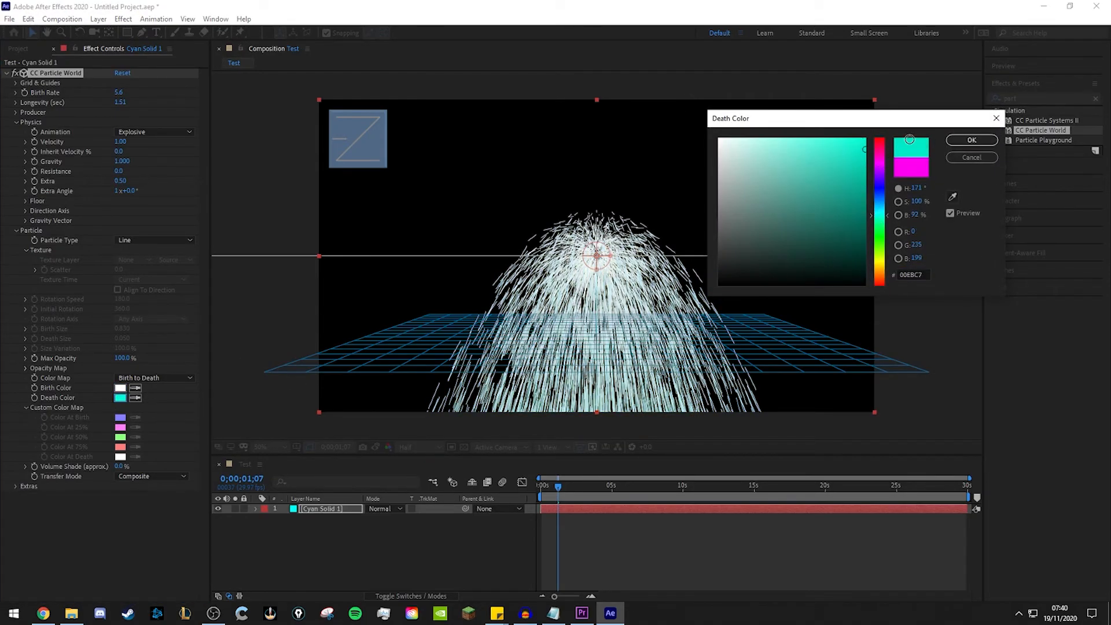
click(963, 143)
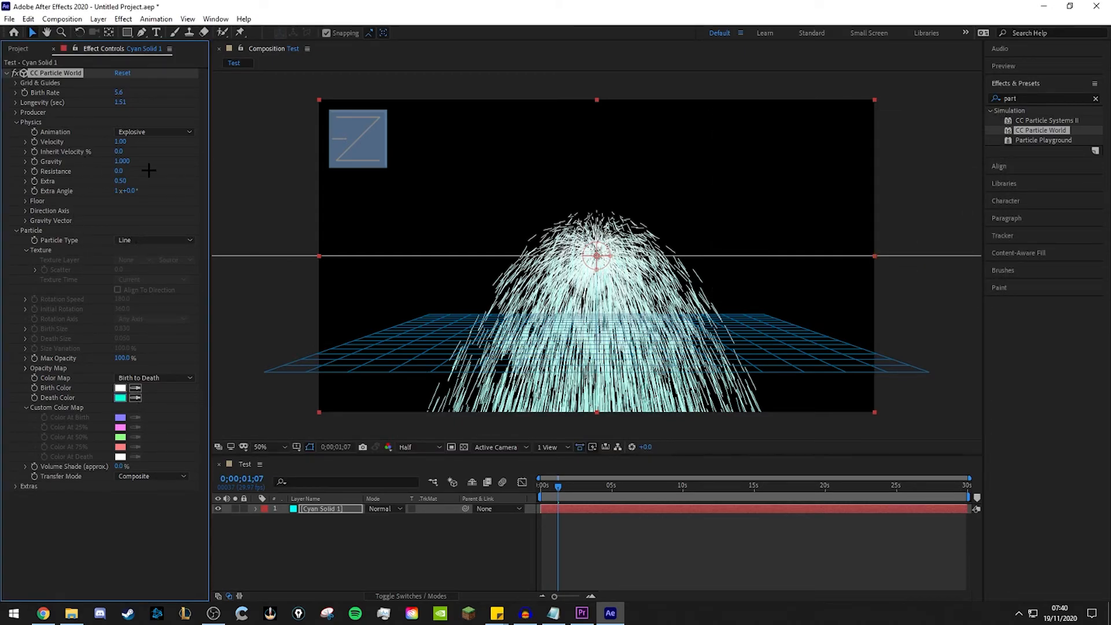
Step: Set Gravity to 0, Velocity to 19.03 and Resistance to 7.3, and preview the particles streaking outward
click(123, 163)
text(0)
key(Return)
drag(124, 142, 1109, 151)
drag(119, 172, 162, 167)
key(space)
key(space)
Step: Reduce the Birth Rate to 1.8 and preview the sparser streaks
drag(118, 92, 101, 96)
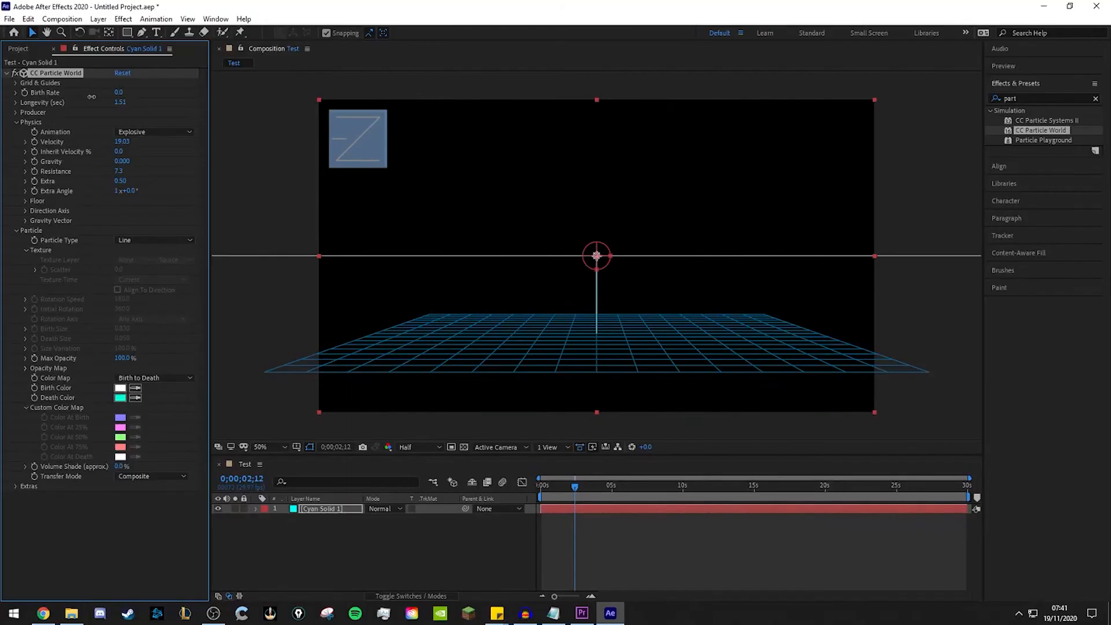
key(space)
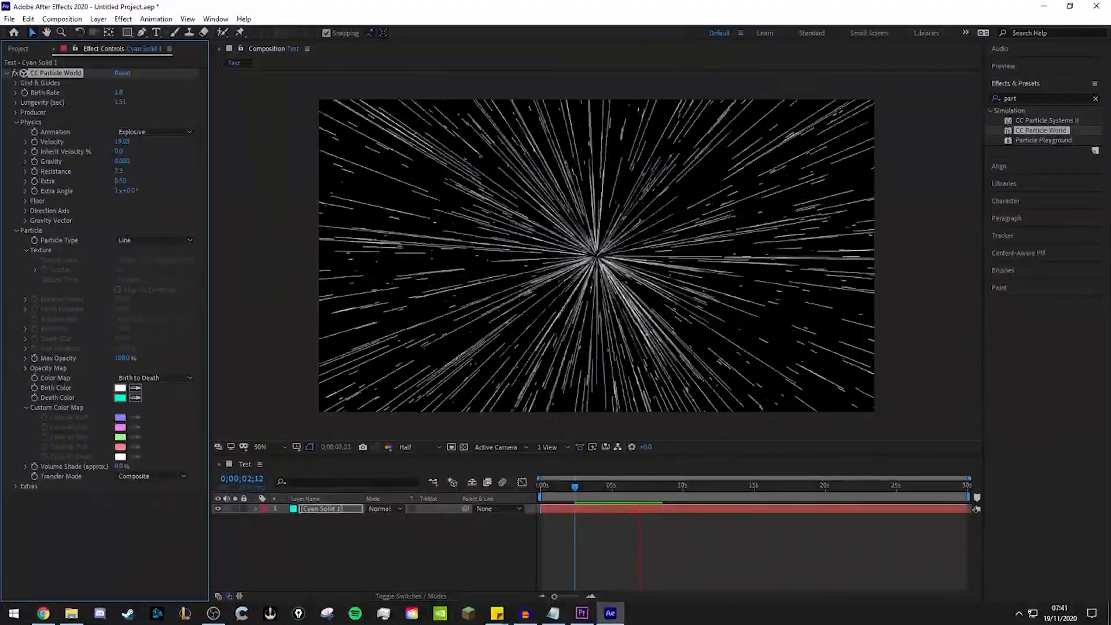
key(space)
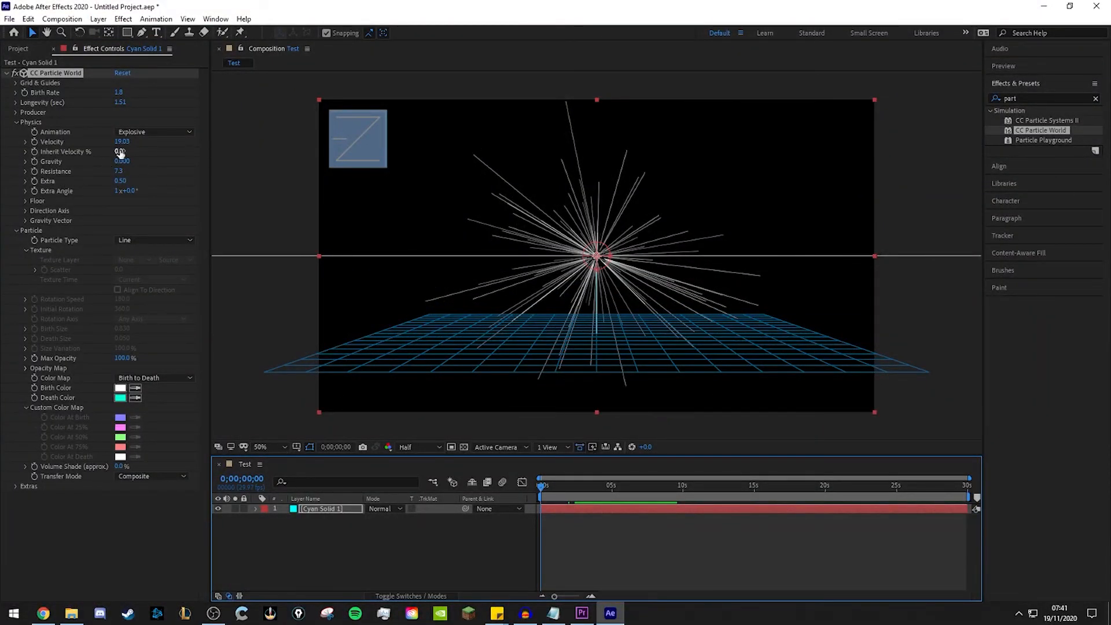
Step: Try the Fire physics animation on the streaks, preview it, and restore the Explosive animation
click(148, 132)
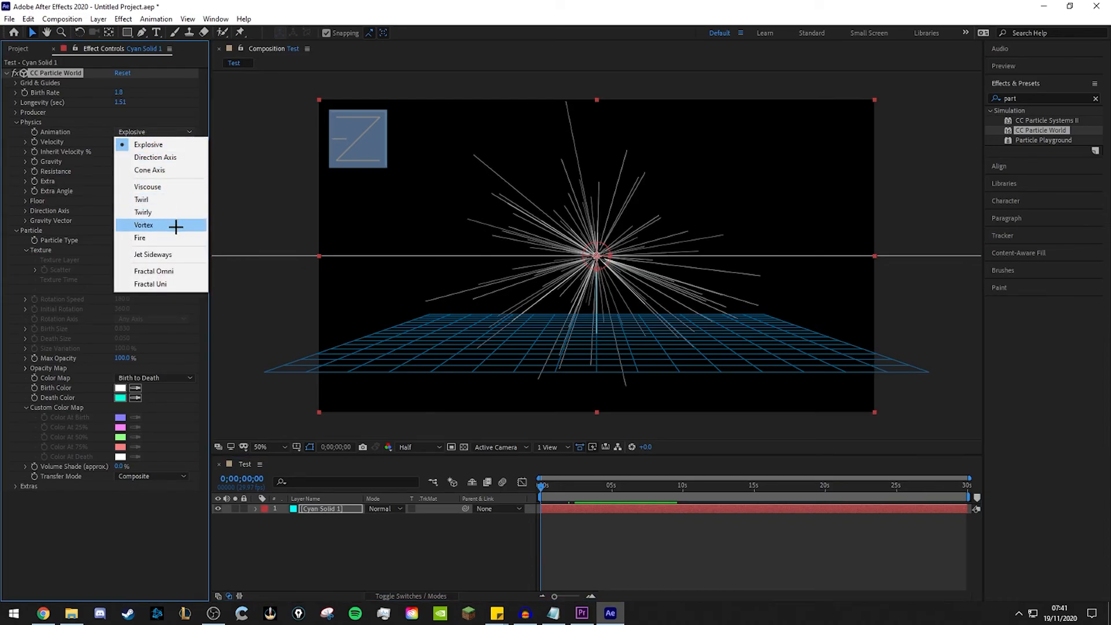
click(148, 145)
click(154, 132)
click(149, 231)
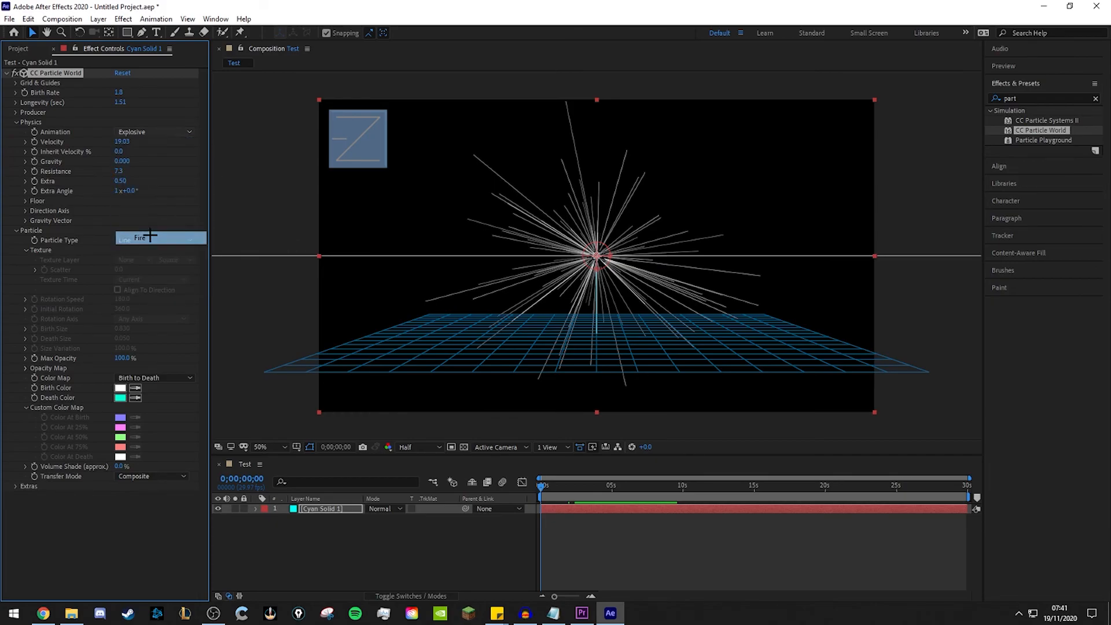
key(space)
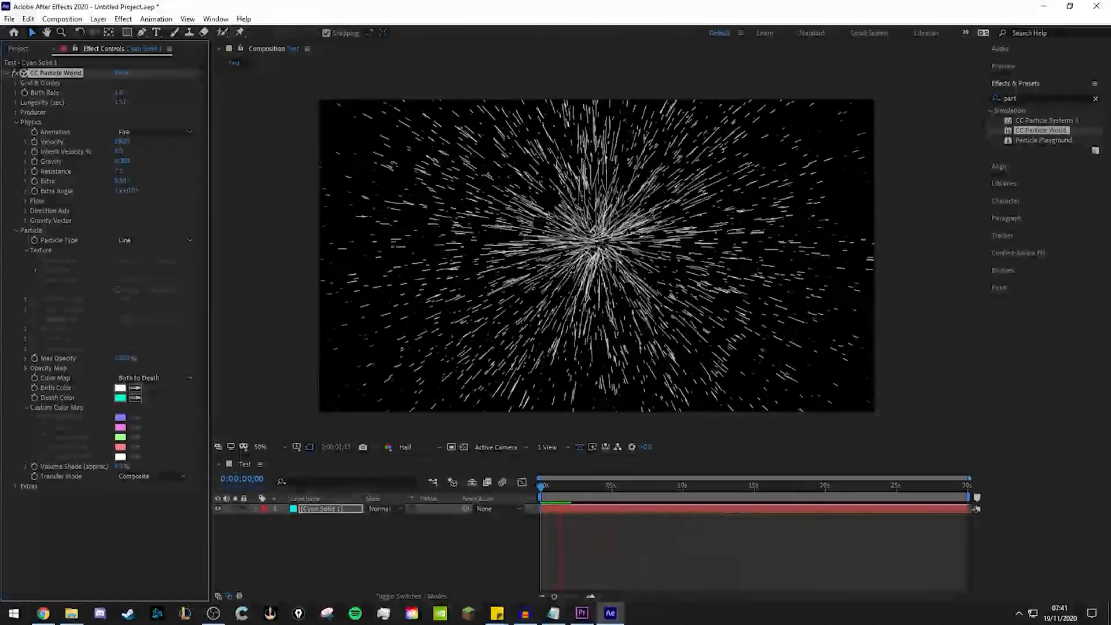
click(152, 132)
click(150, 143)
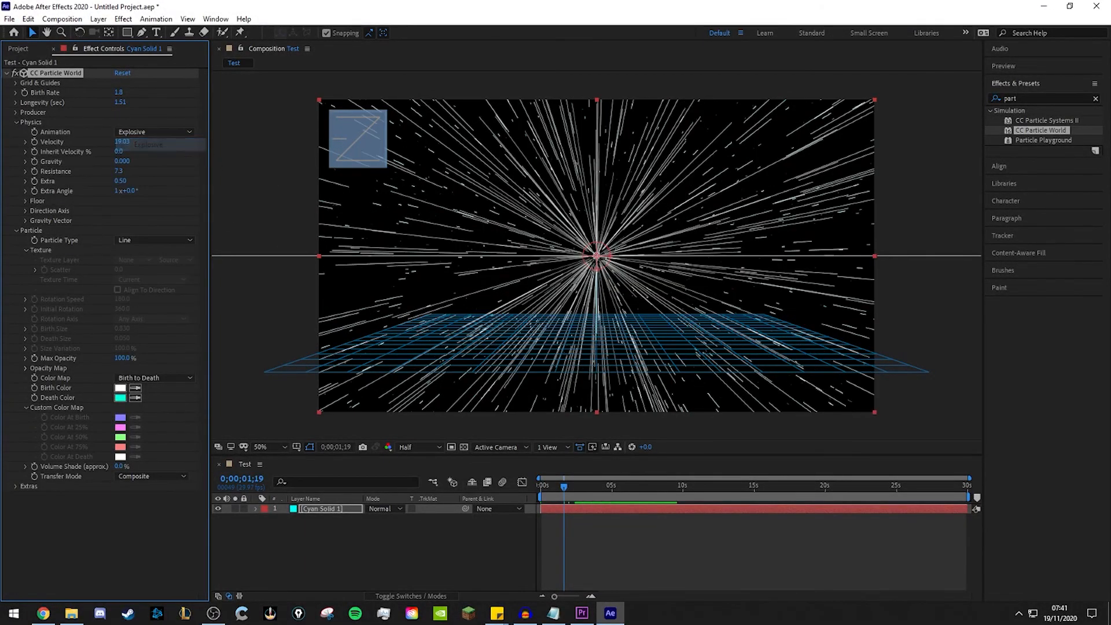
Step: Deselect the cyan solid to view the streak effect without its grid and guides
click(367, 518)
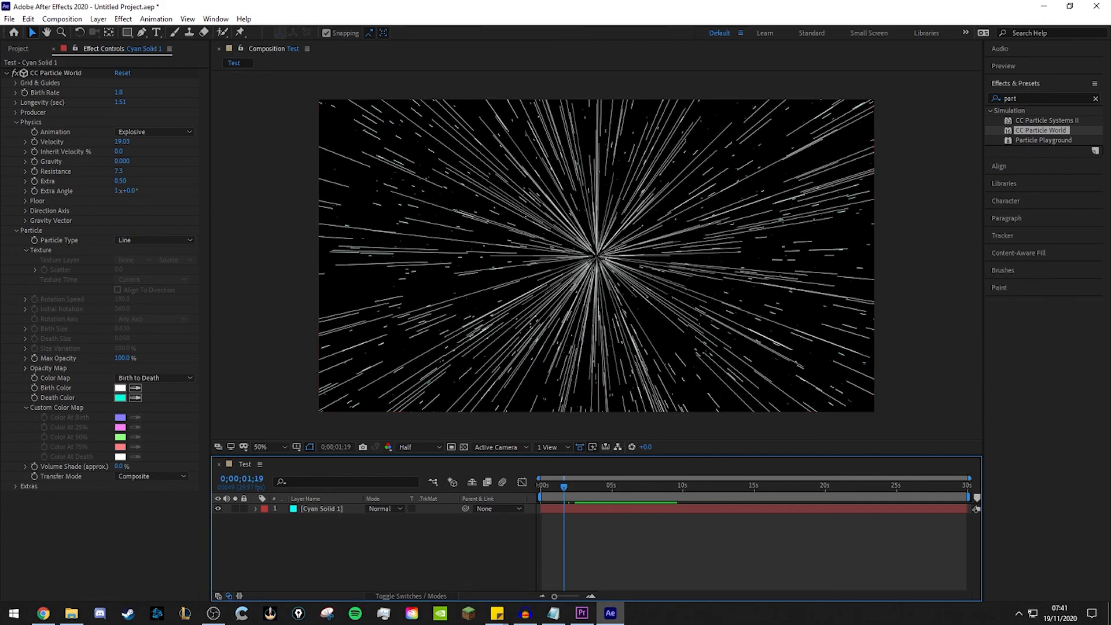
key(alt+Tab)
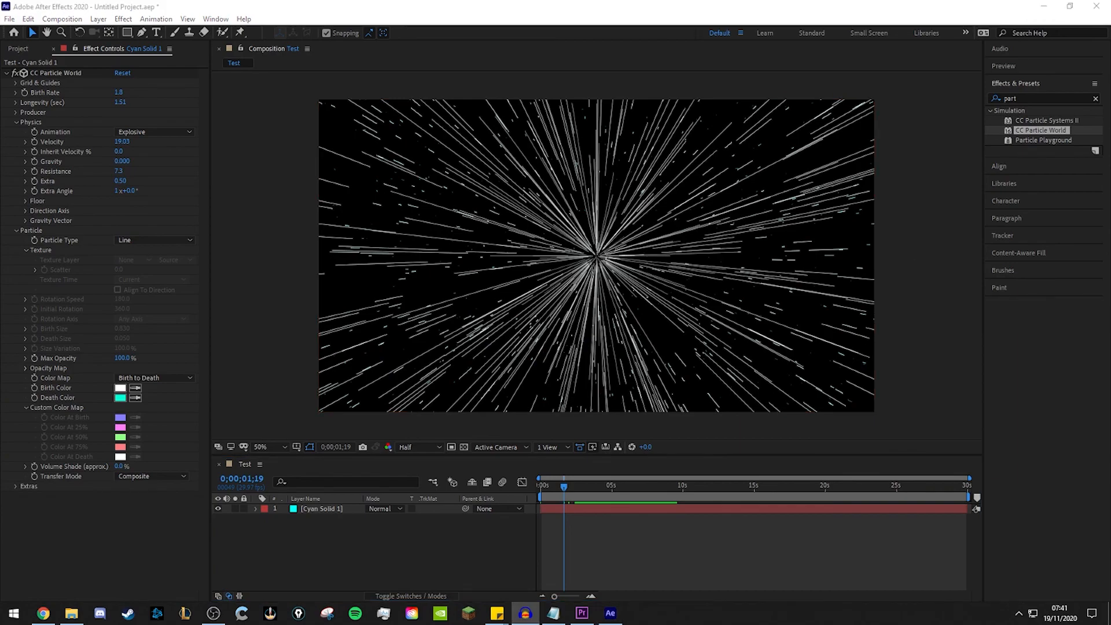